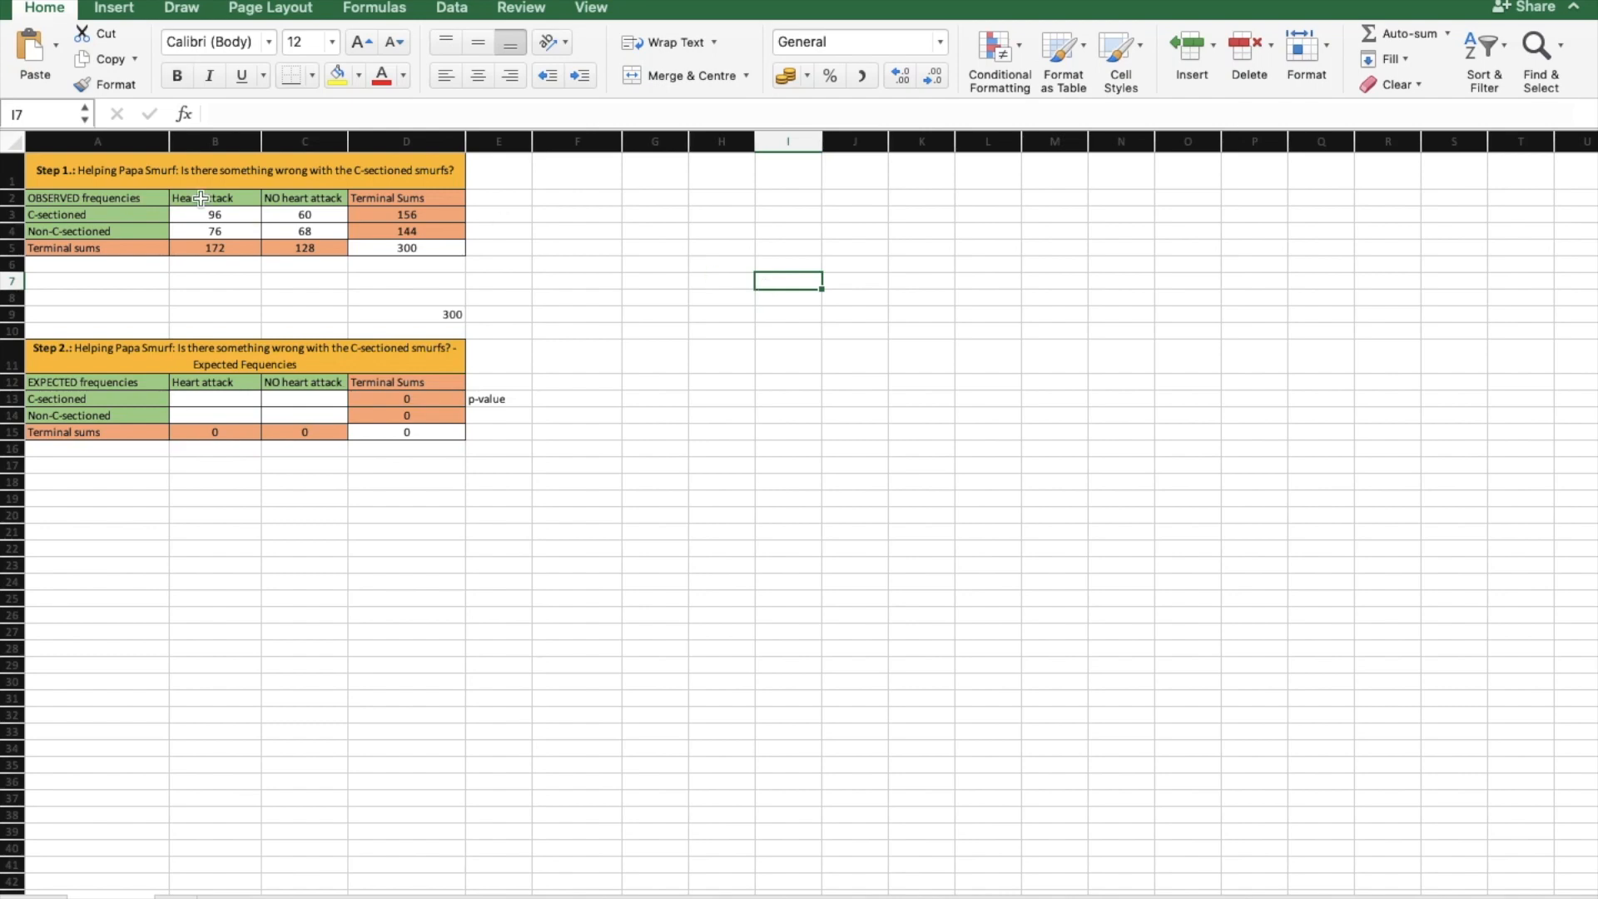
# Step: Examine the observed frequencies table, including the heart attack and no heart attack counts for both smurf groups
pyautogui.moveTo(66, 199); pyautogui.dragTo(340, 225)
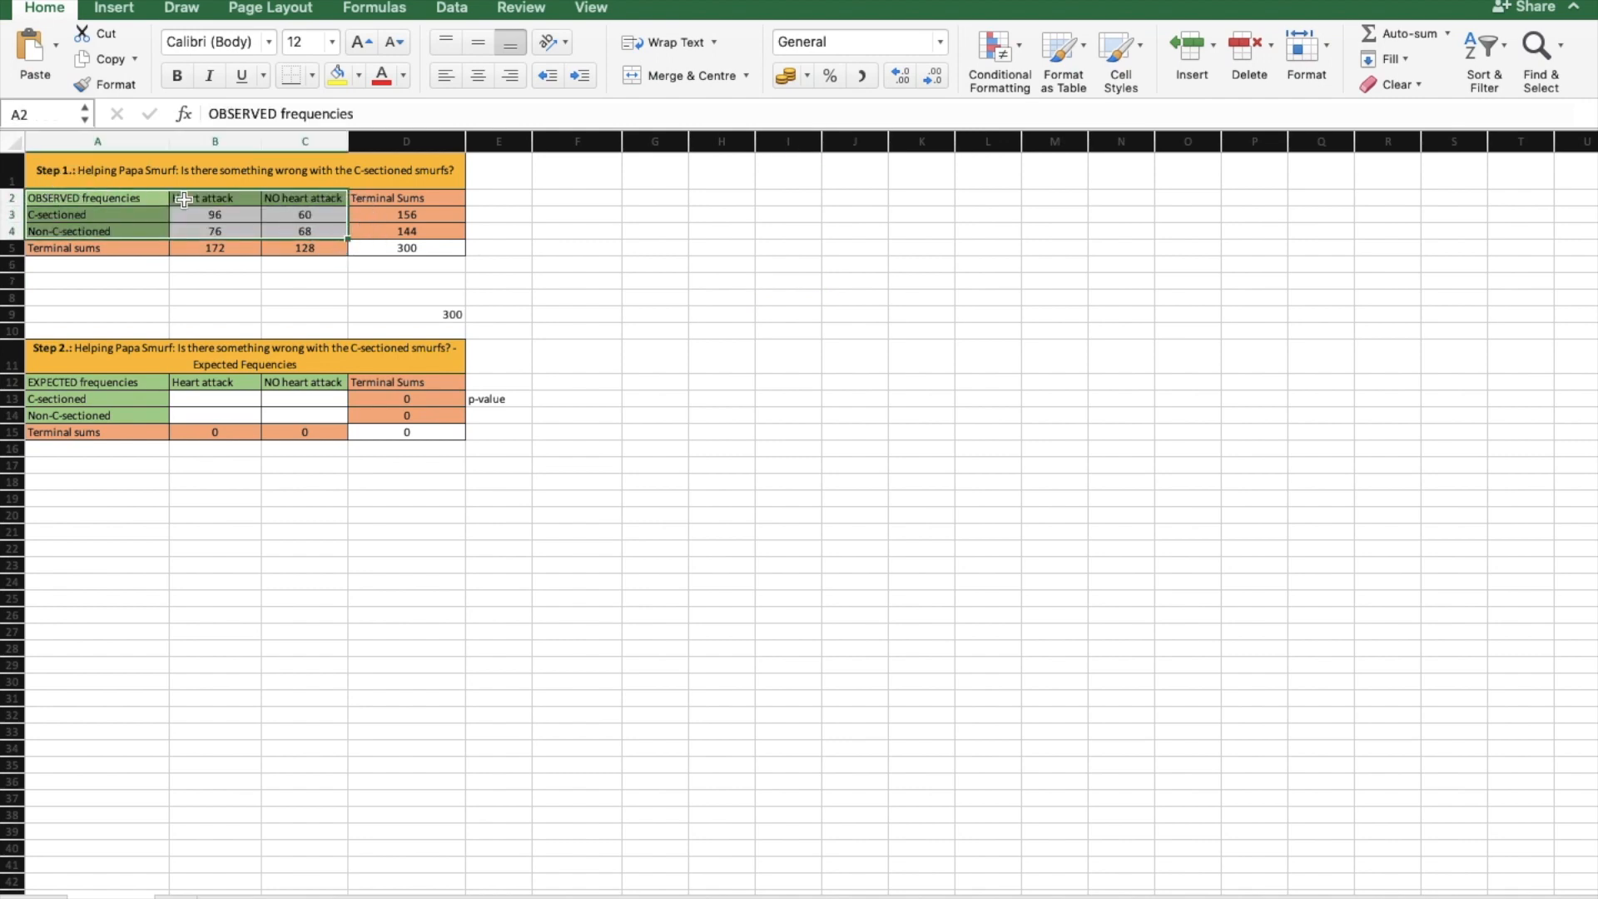
pyautogui.click(221, 280)
pyautogui.moveTo(109, 197); pyautogui.dragTo(376, 244)
pyautogui.click(410, 303)
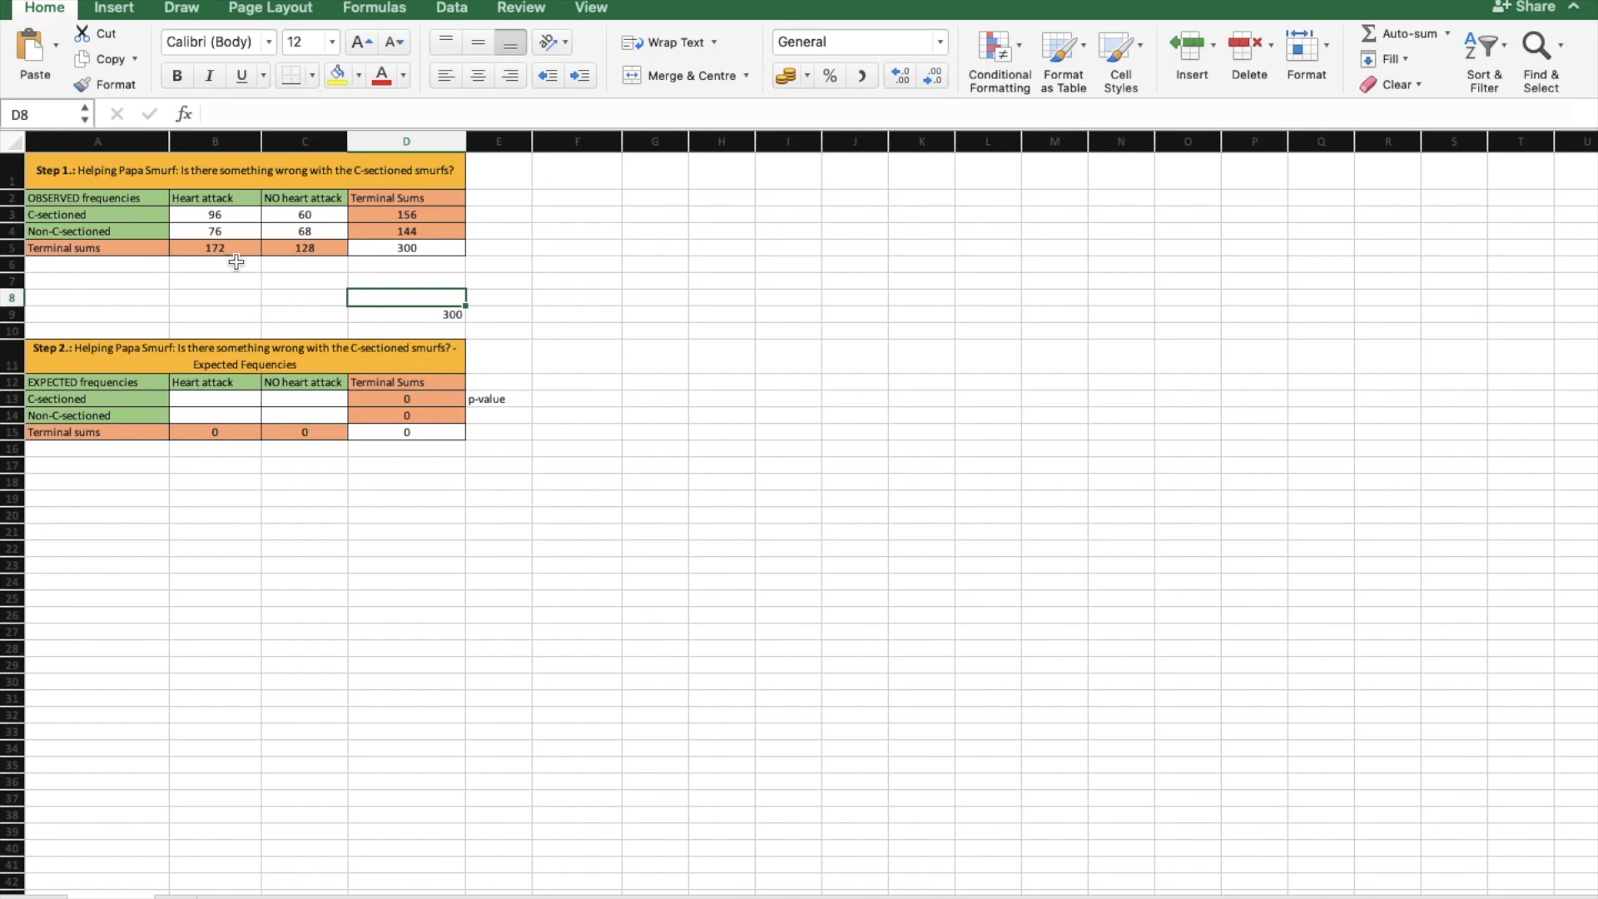
pyautogui.click(225, 214)
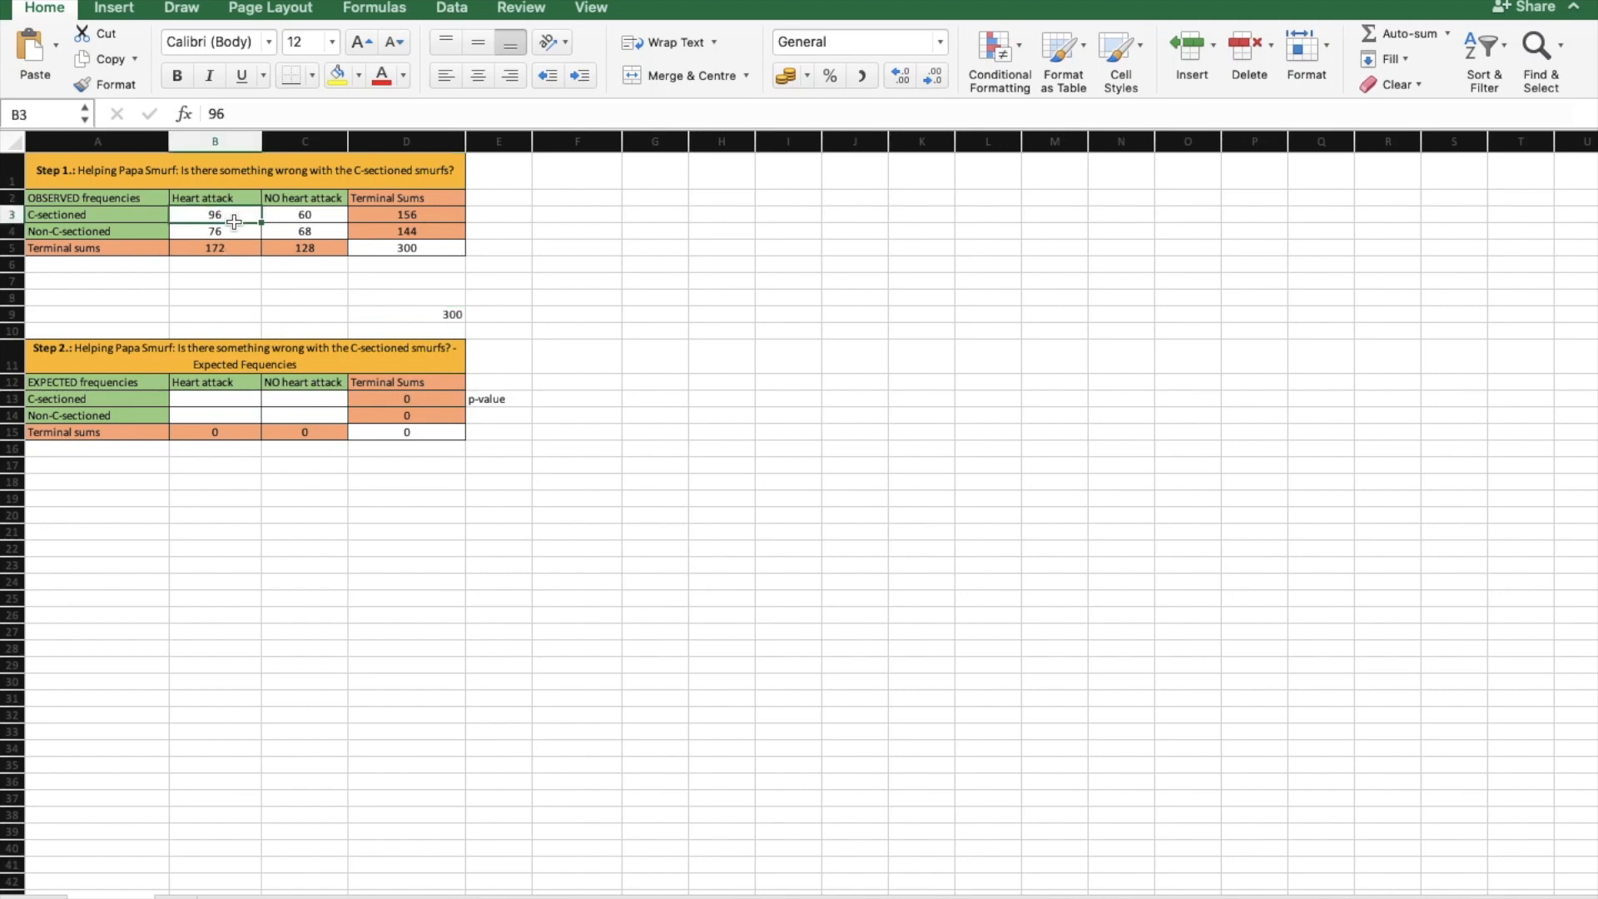
pyautogui.scroll(5, 234, 222)
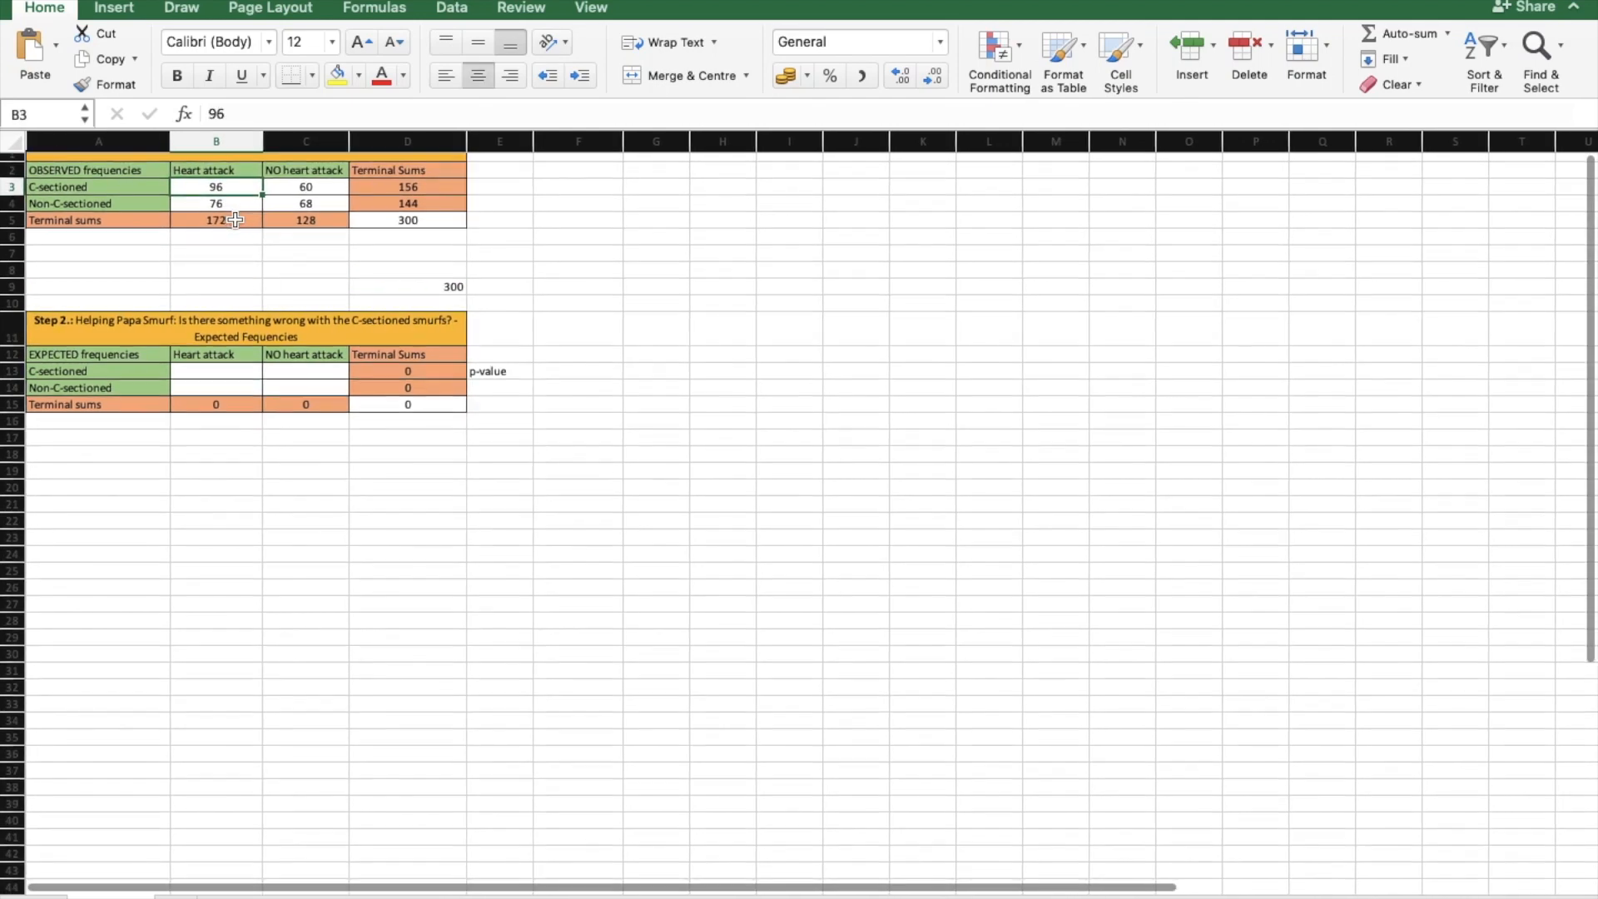
pyautogui.scroll(5, 236, 220)
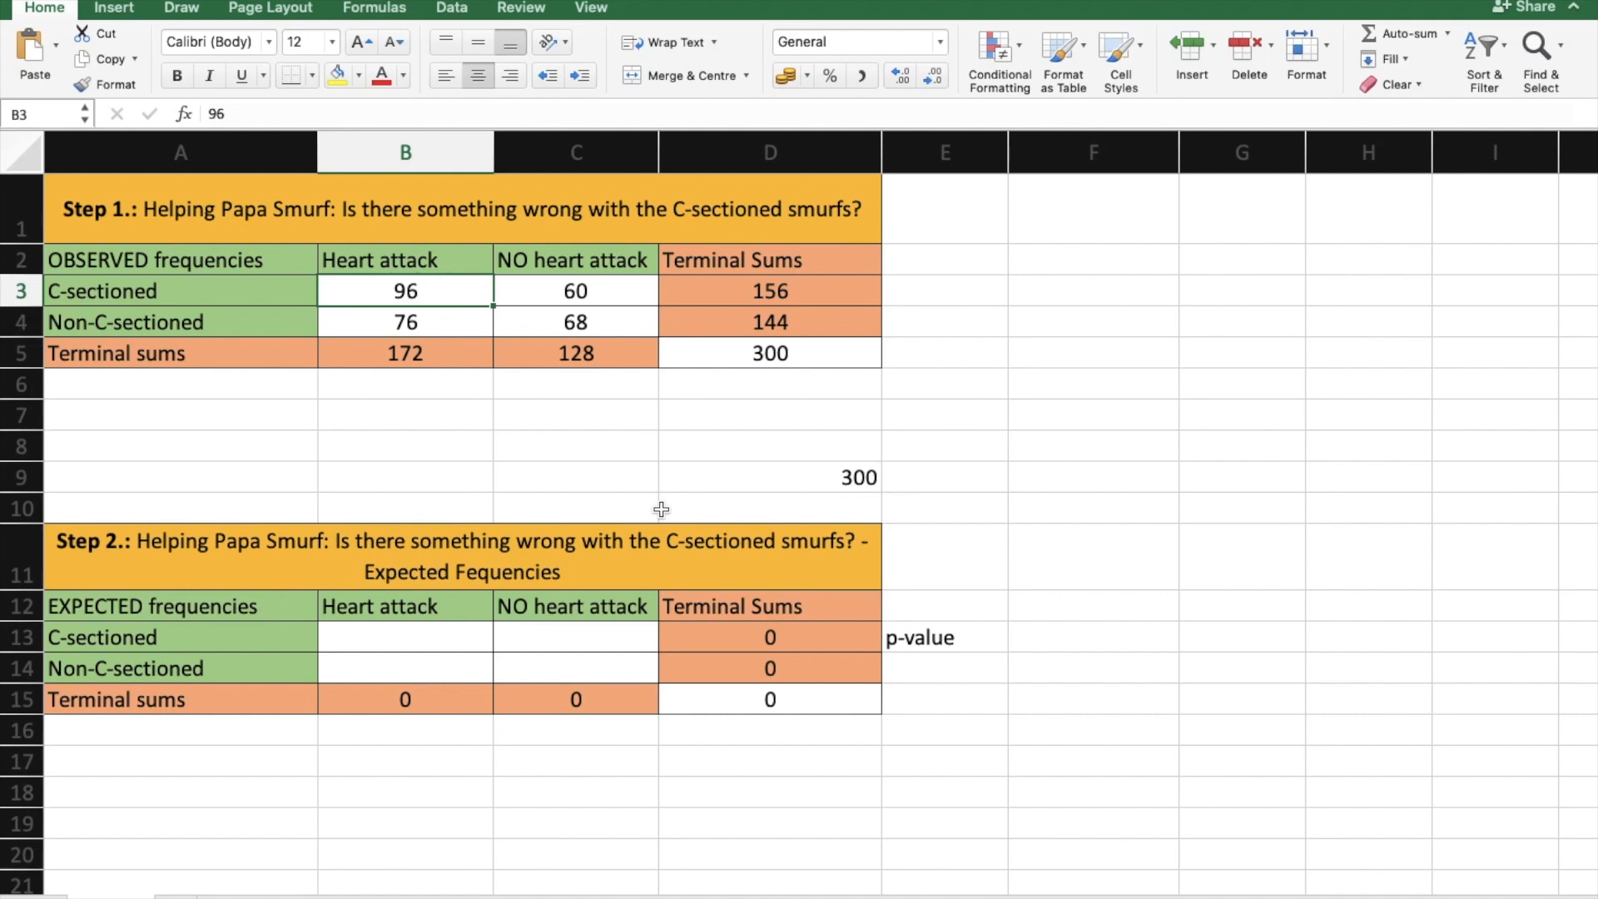
pyautogui.press('Right')
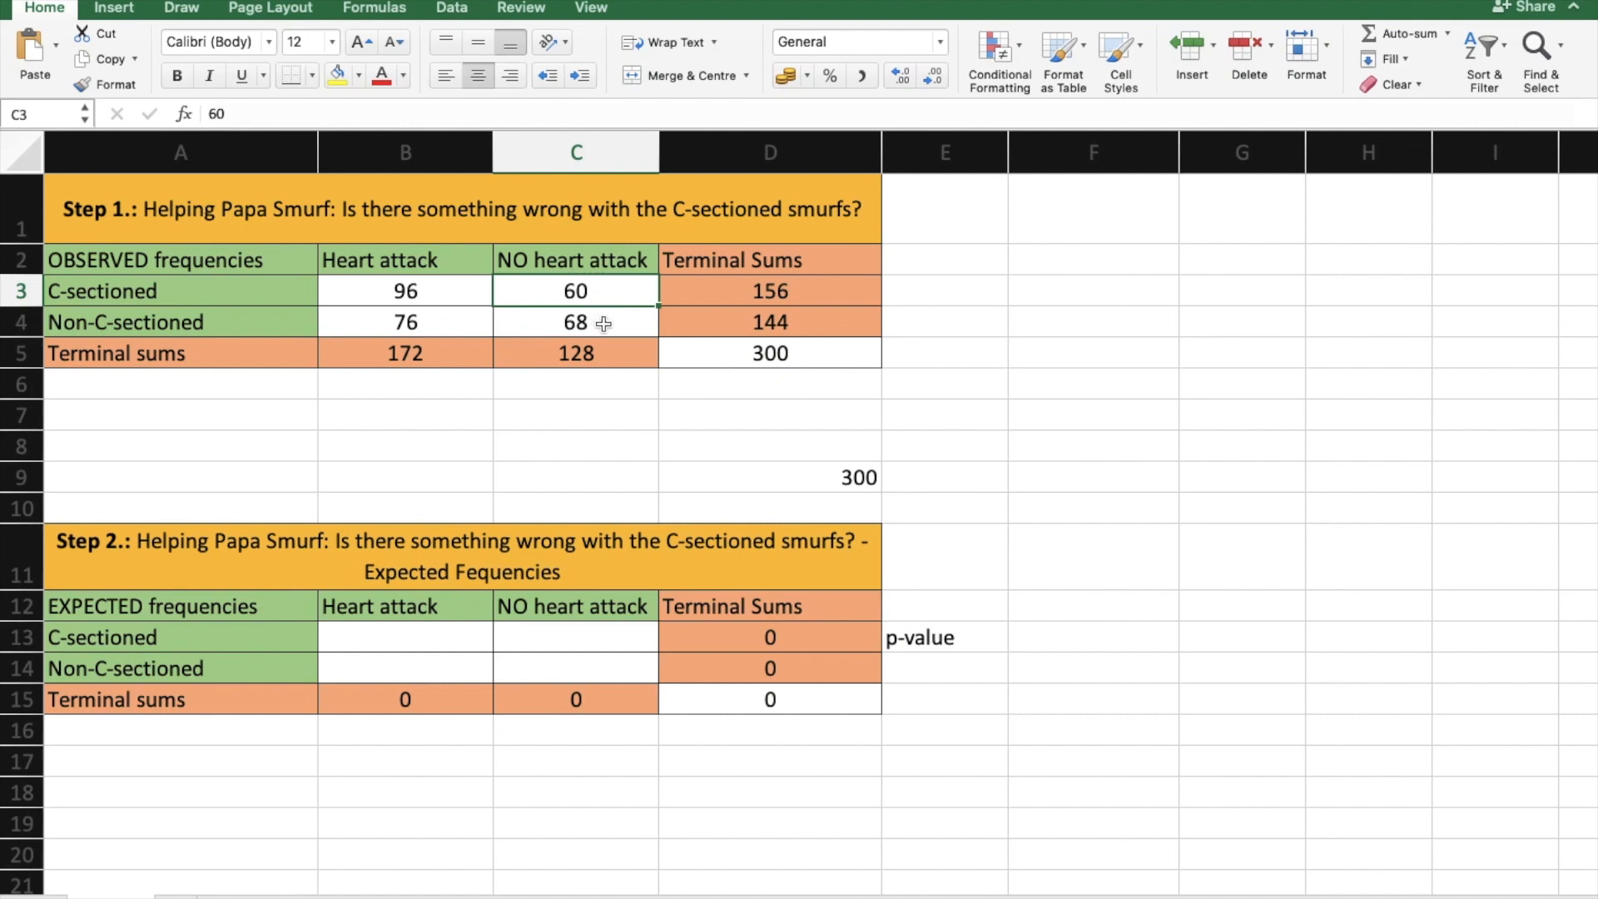
pyautogui.click(603, 323)
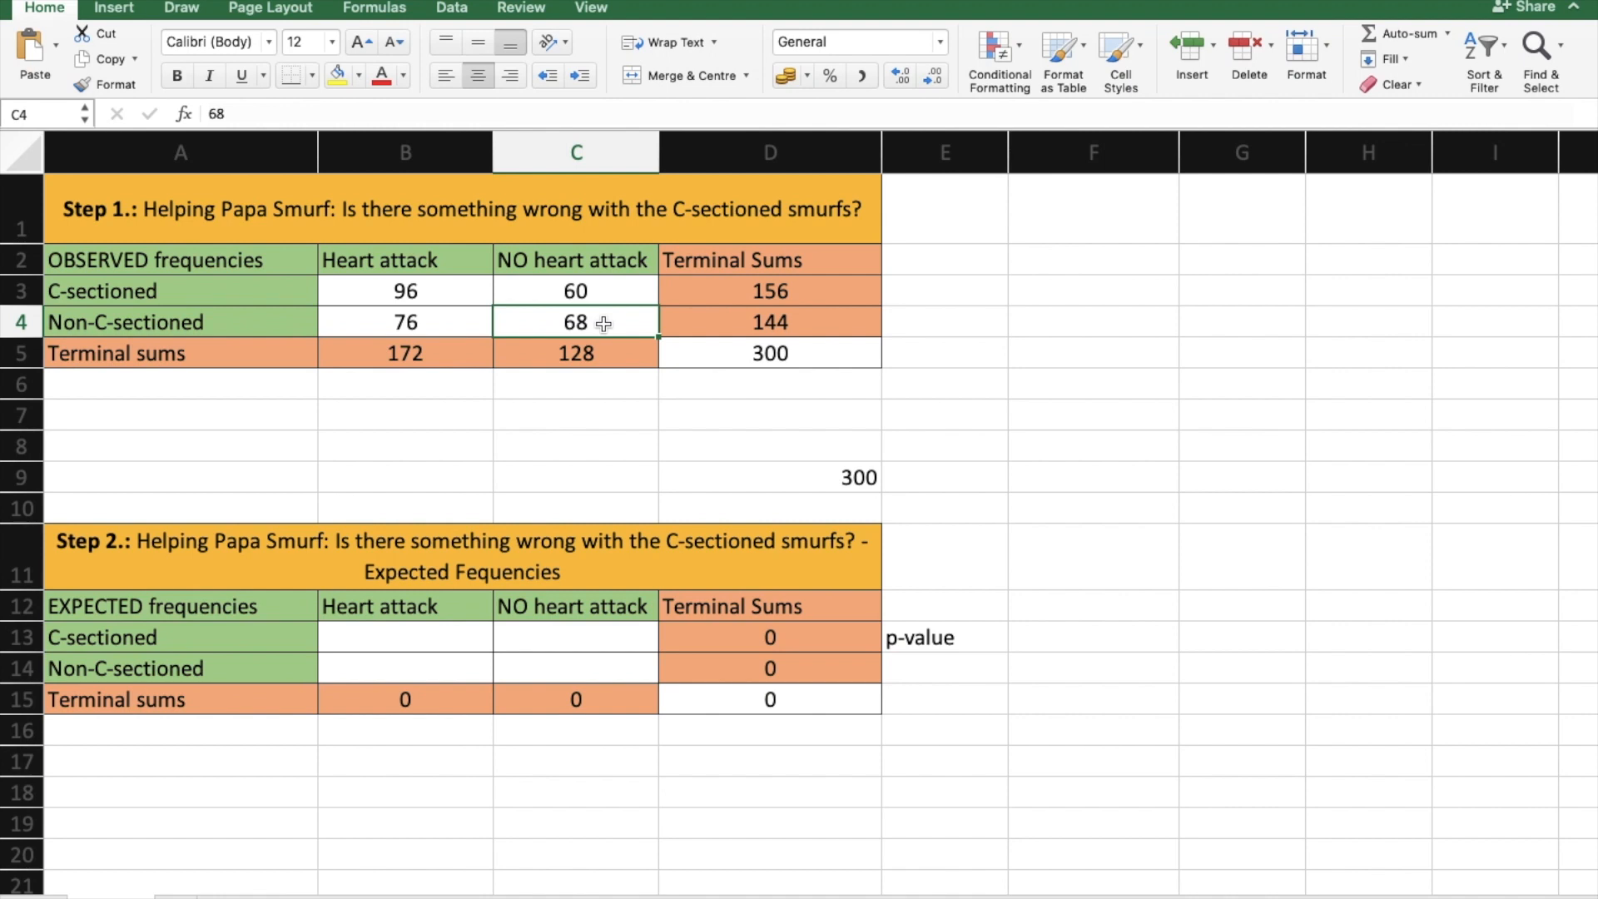
pyautogui.click(603, 283)
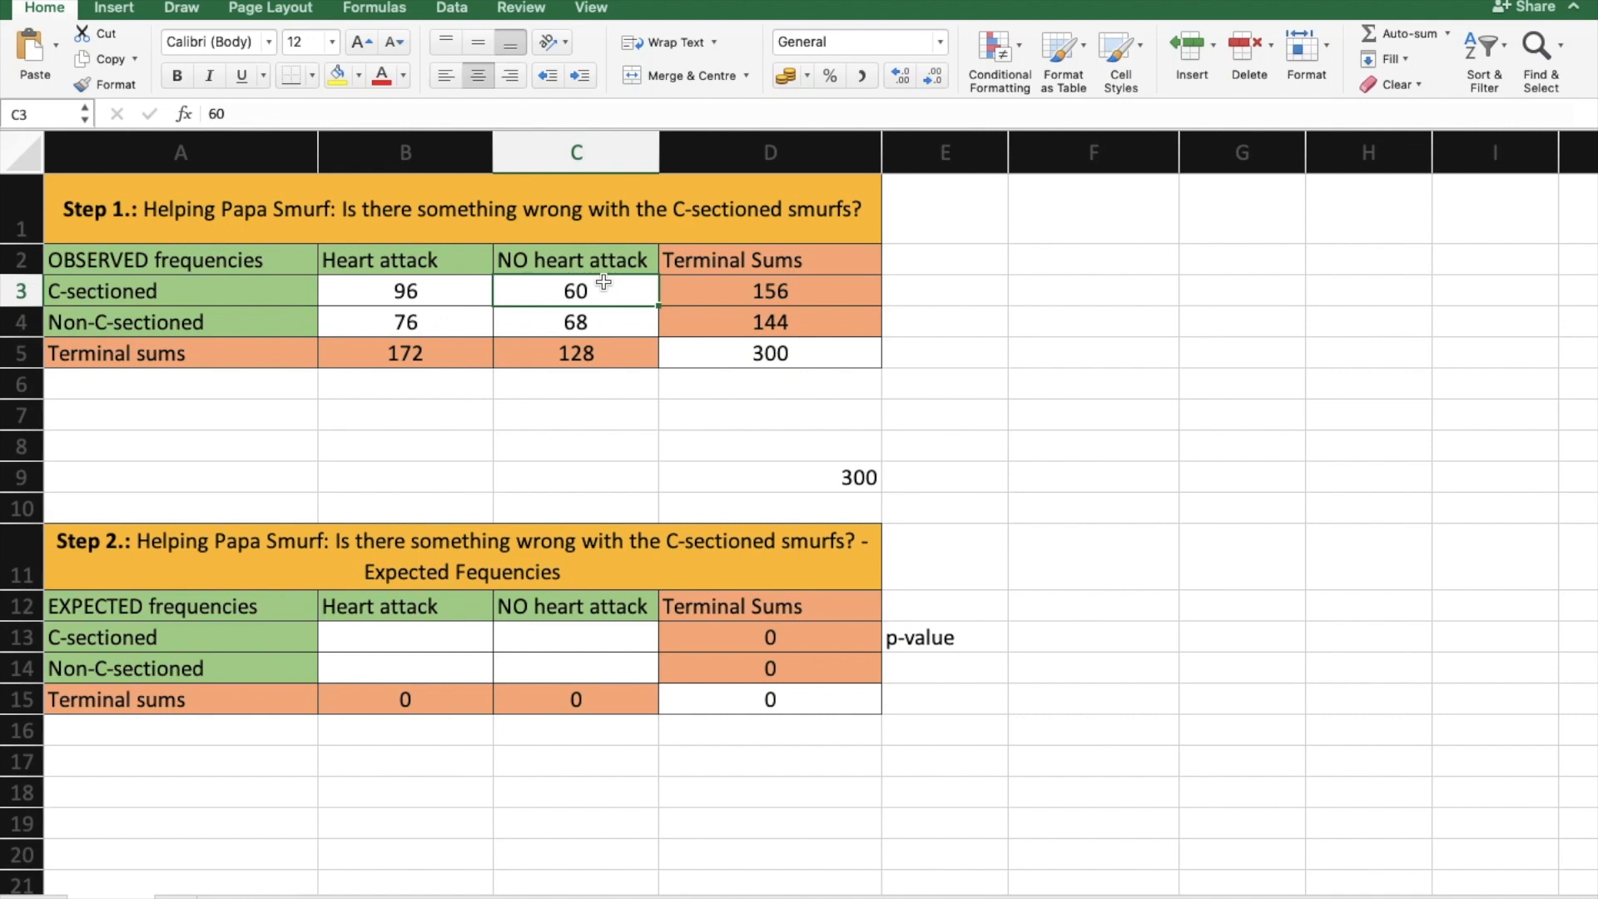
# Step: Re-enter the C-sectioned row's terminal sum in D3 of the observed table as =sum(B3:C3)
pyautogui.click(730, 292)
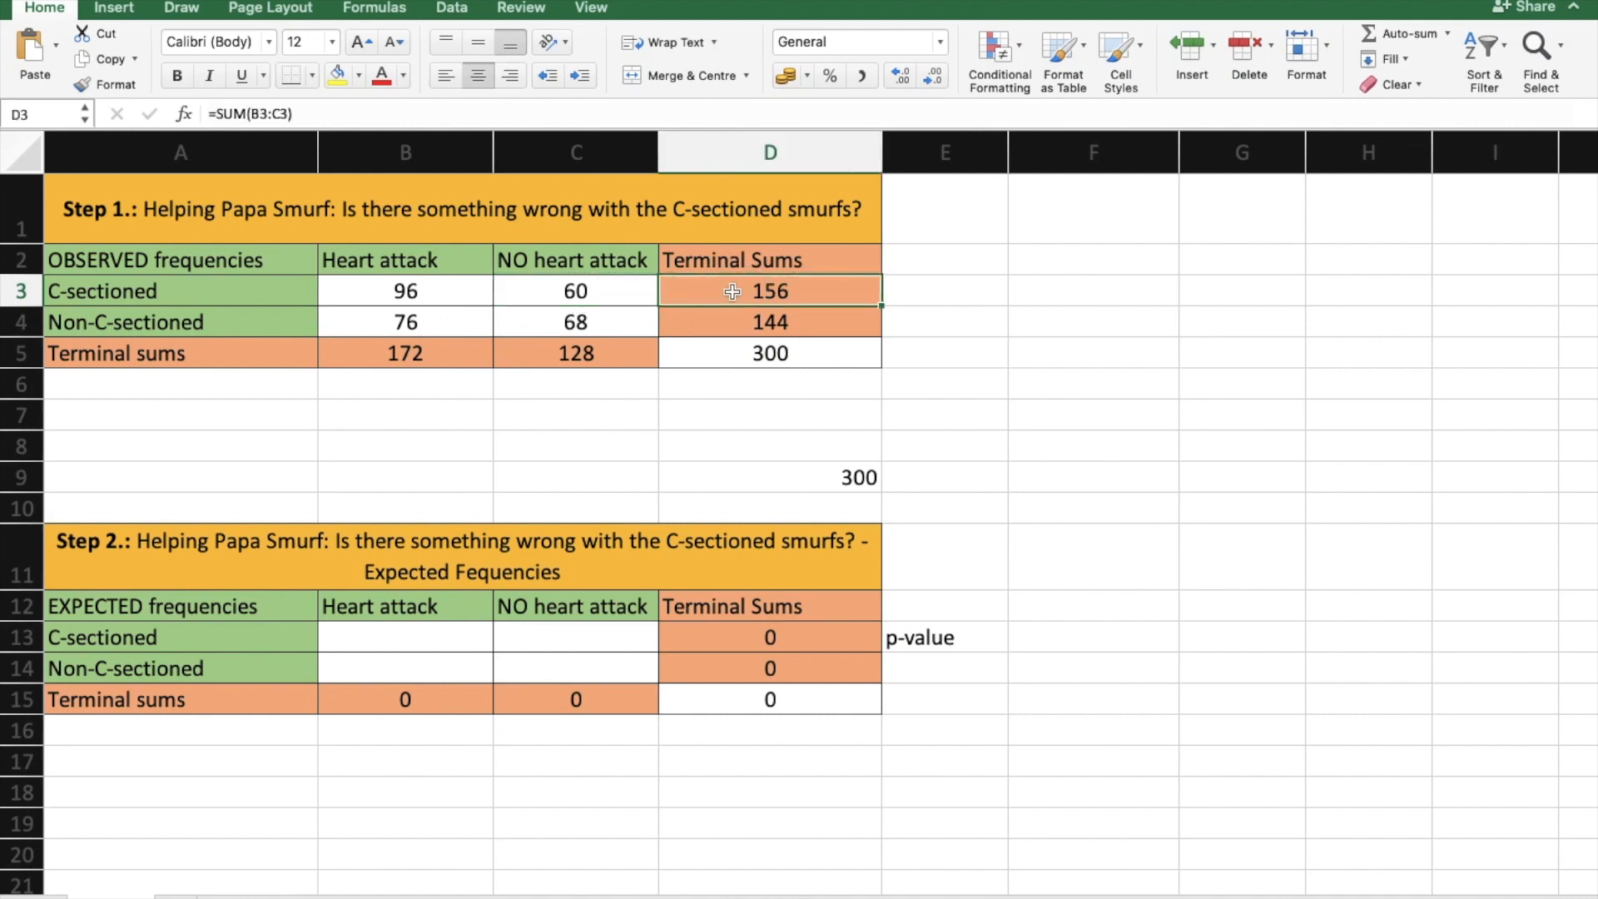
pyautogui.click(323, 116)
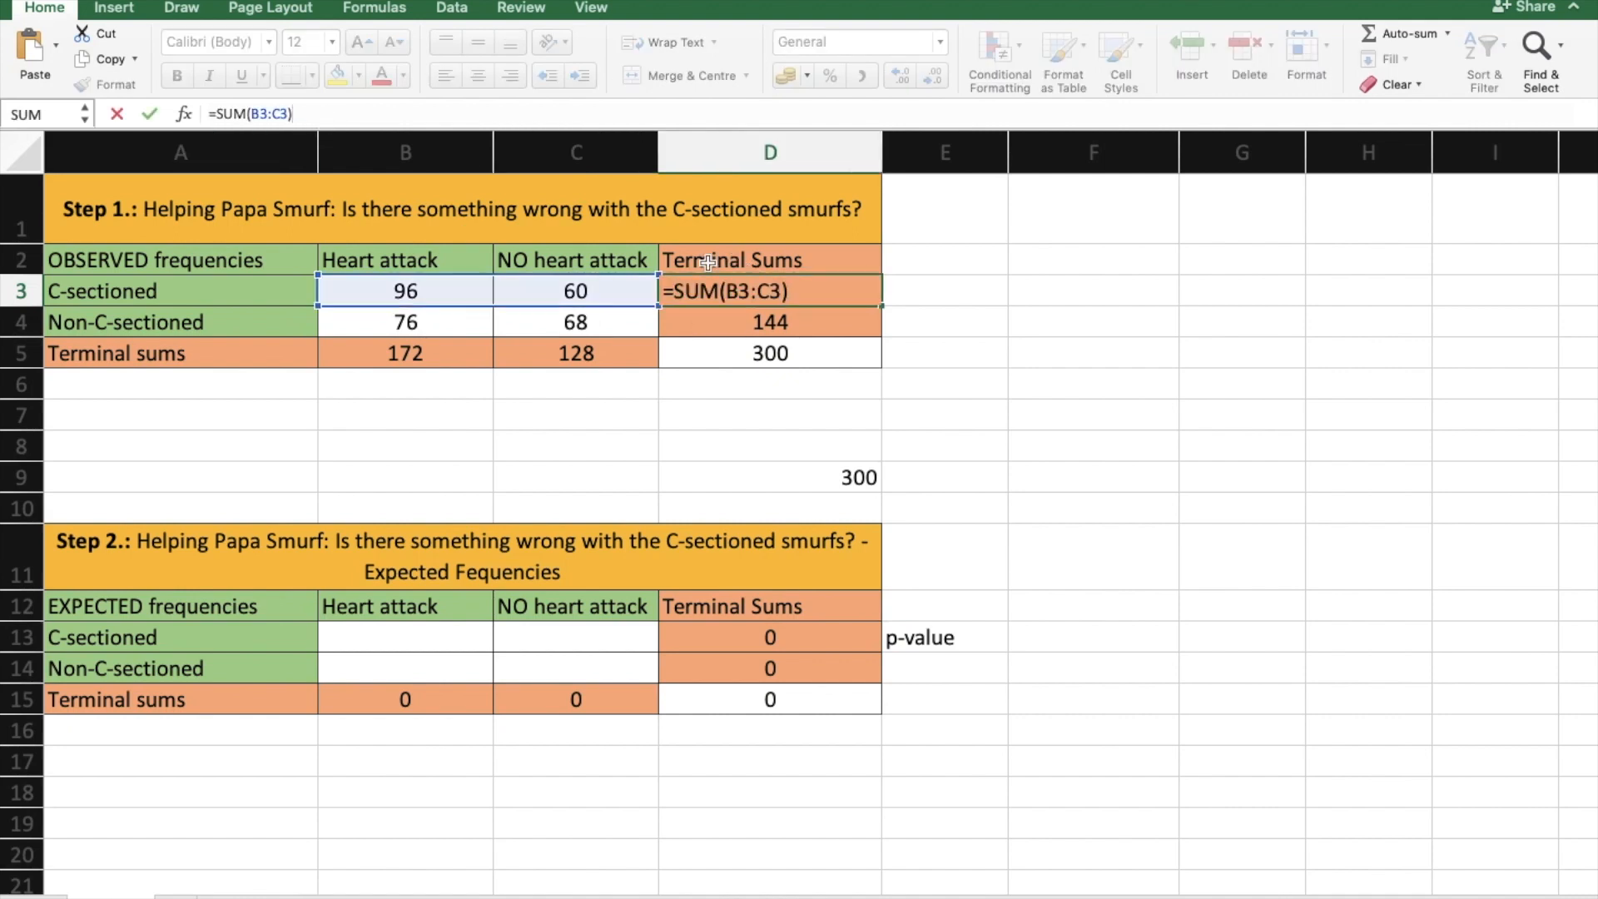
pyautogui.tripleClick(350, 113)
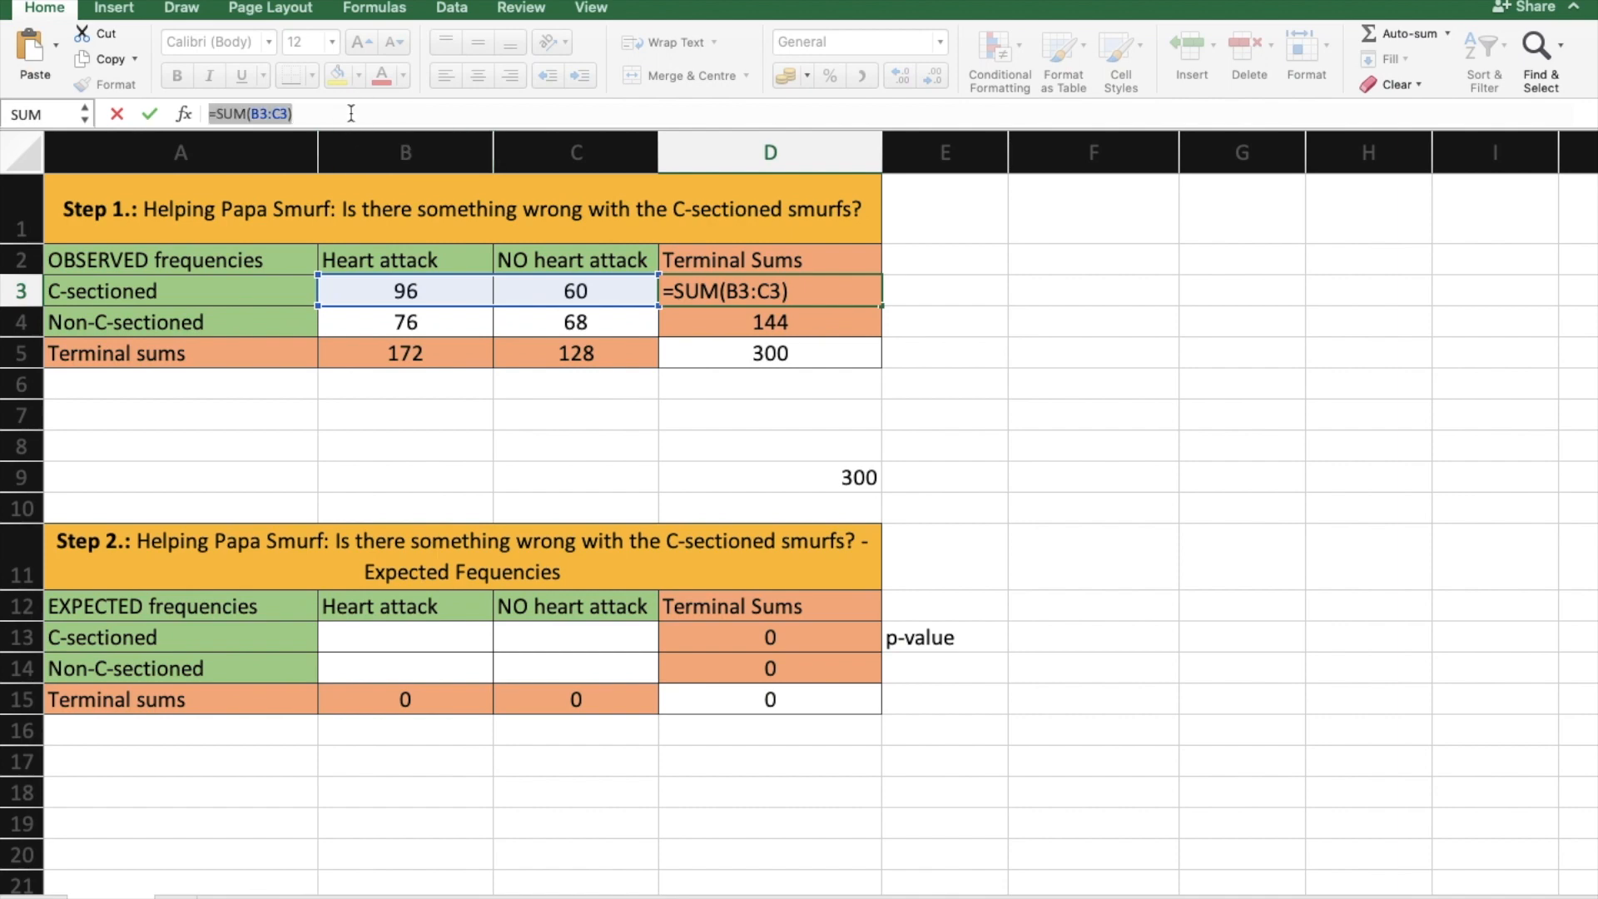
pyautogui.write('=sum(')
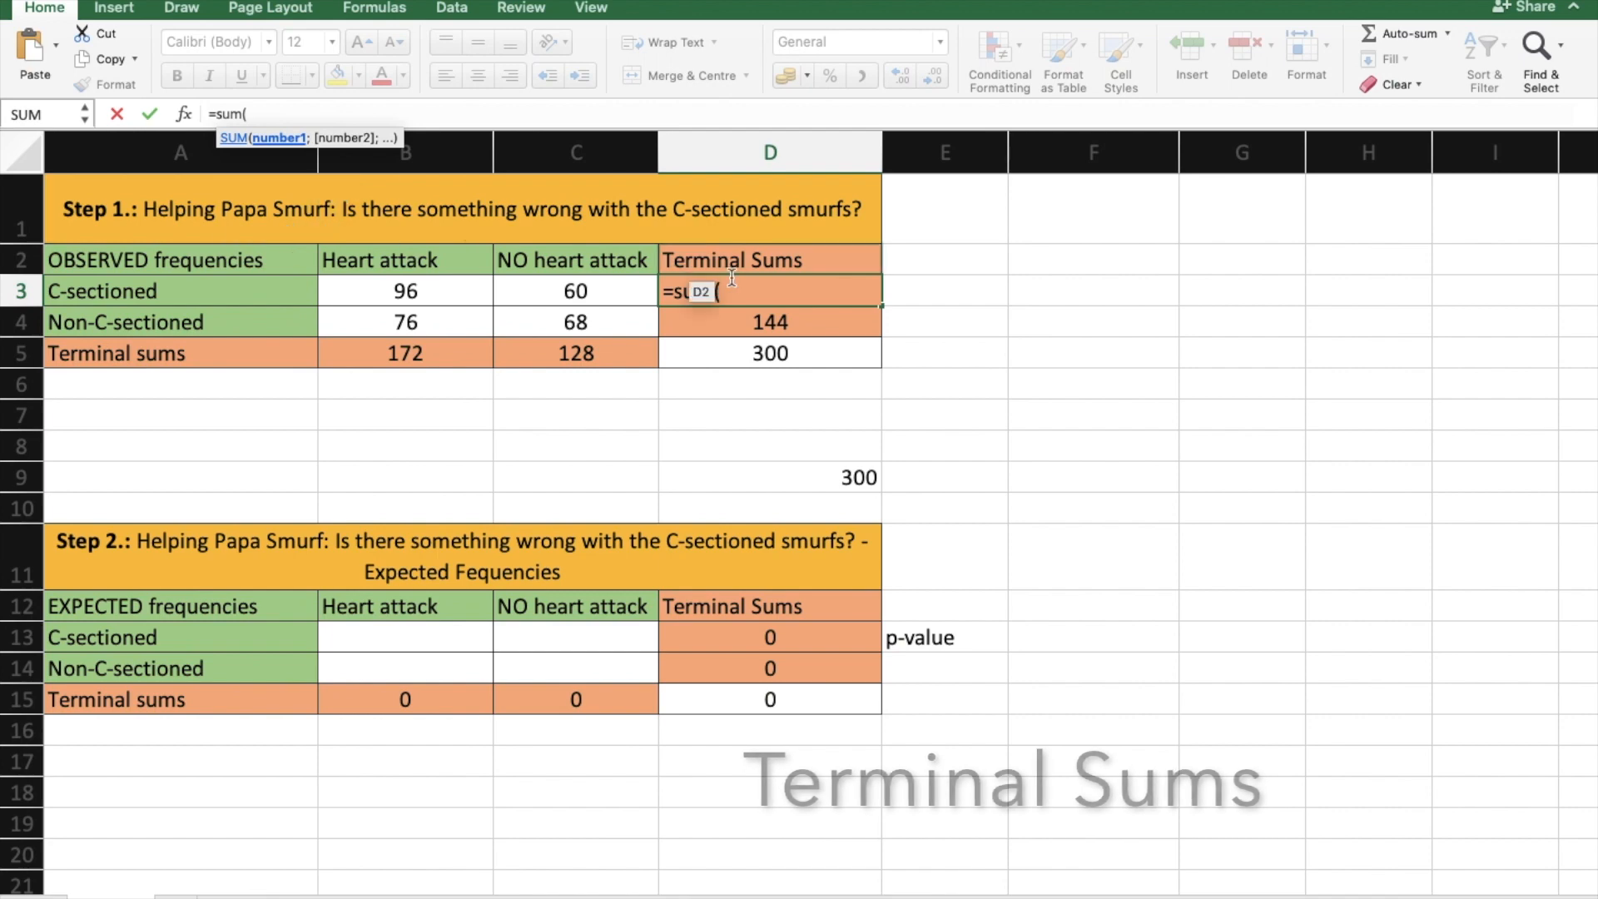
pyautogui.moveTo(414, 291); pyautogui.dragTo(585, 288)
pyautogui.write(')')
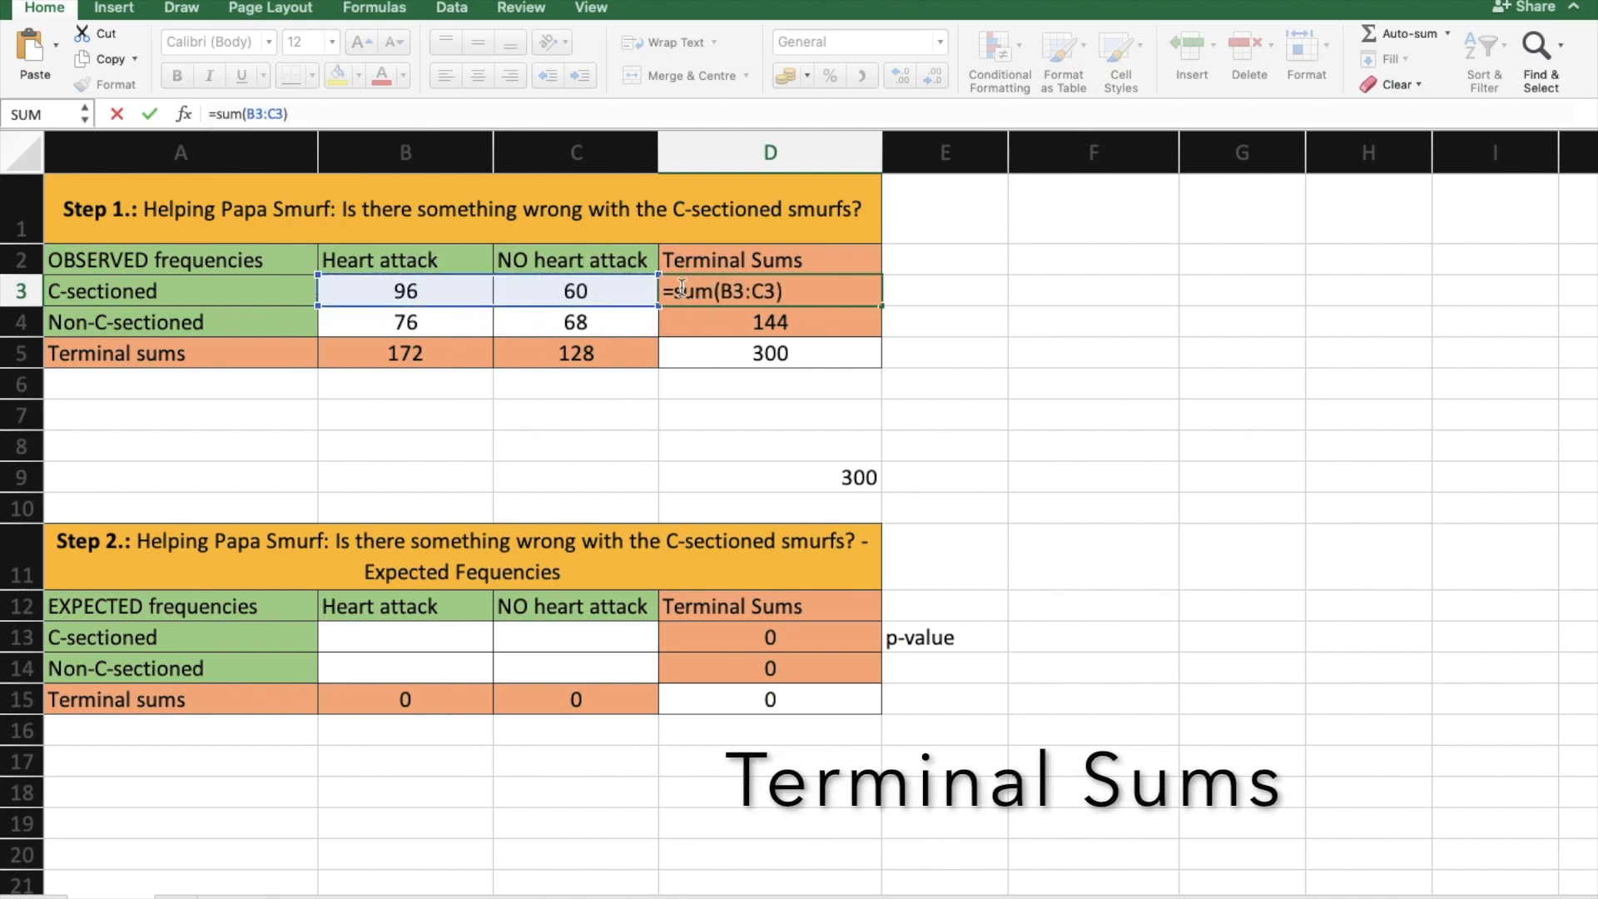
pyautogui.press('Return')
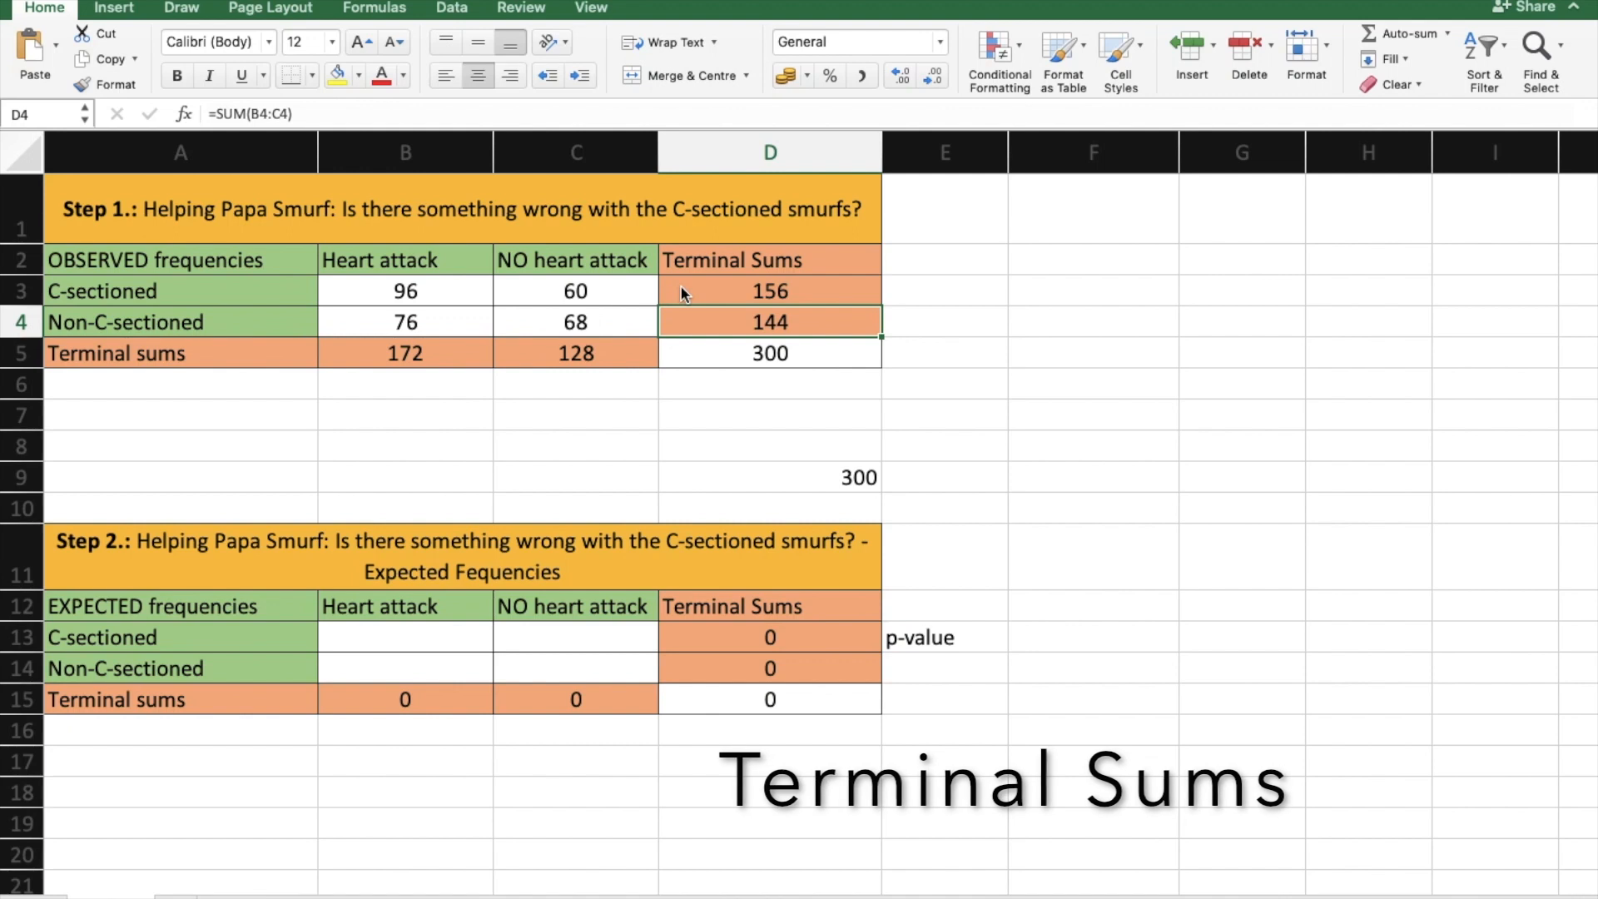
# Step: Review the observed table's terminal sum formulas in D3, D4 and C5, its grand total, and the expected frequencies table's headings
pyautogui.click(736, 289)
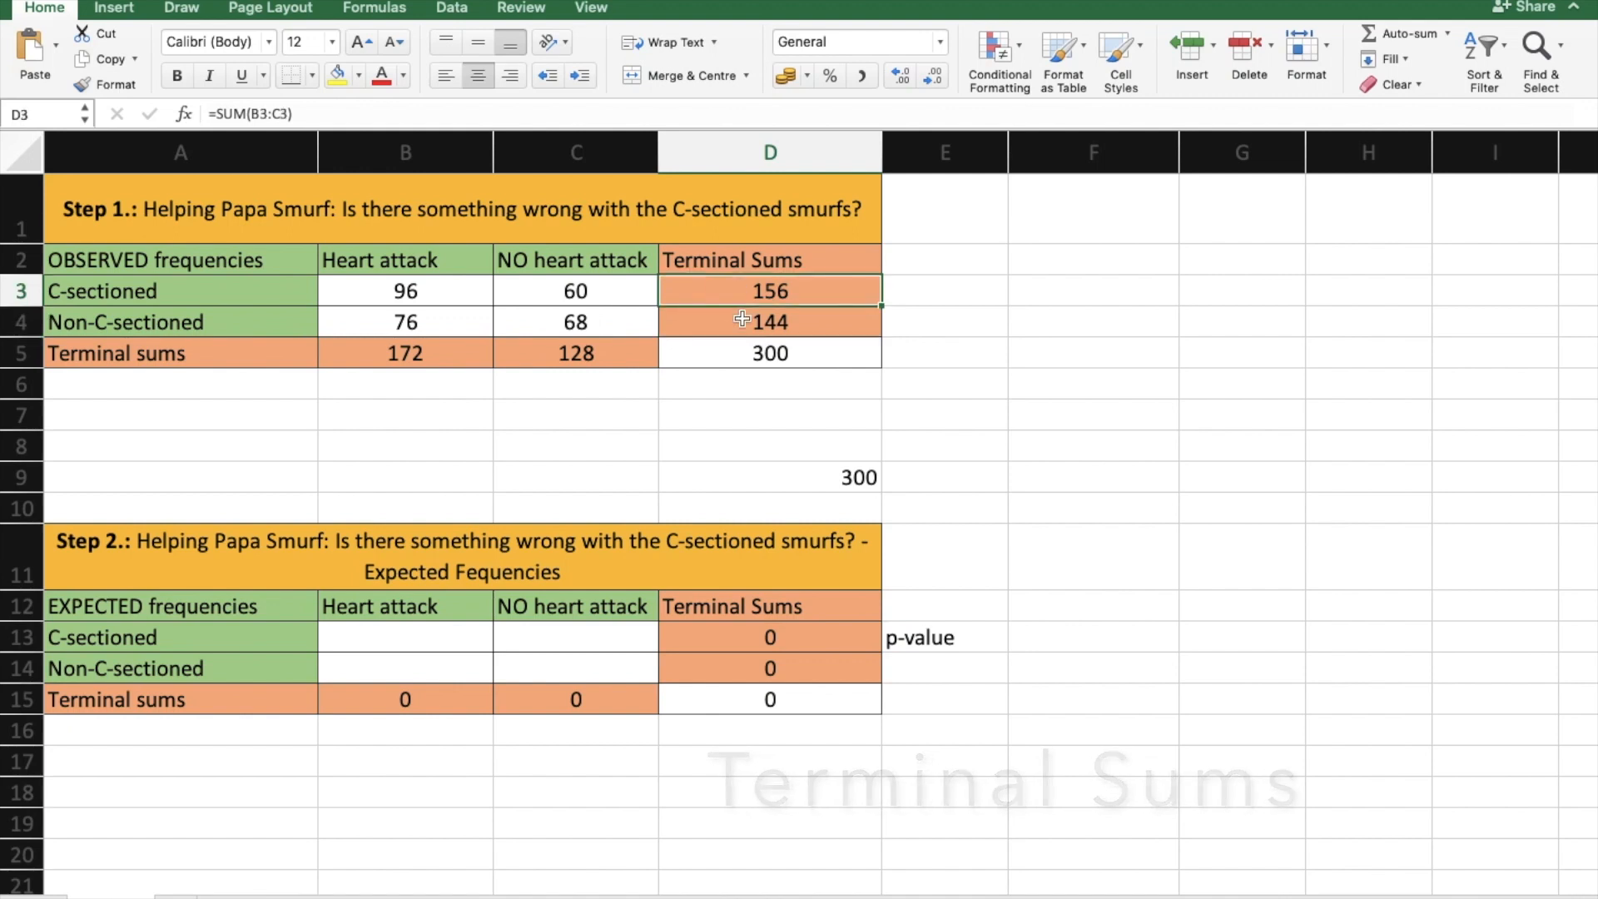
pyautogui.click(742, 320)
pyautogui.click(271, 113)
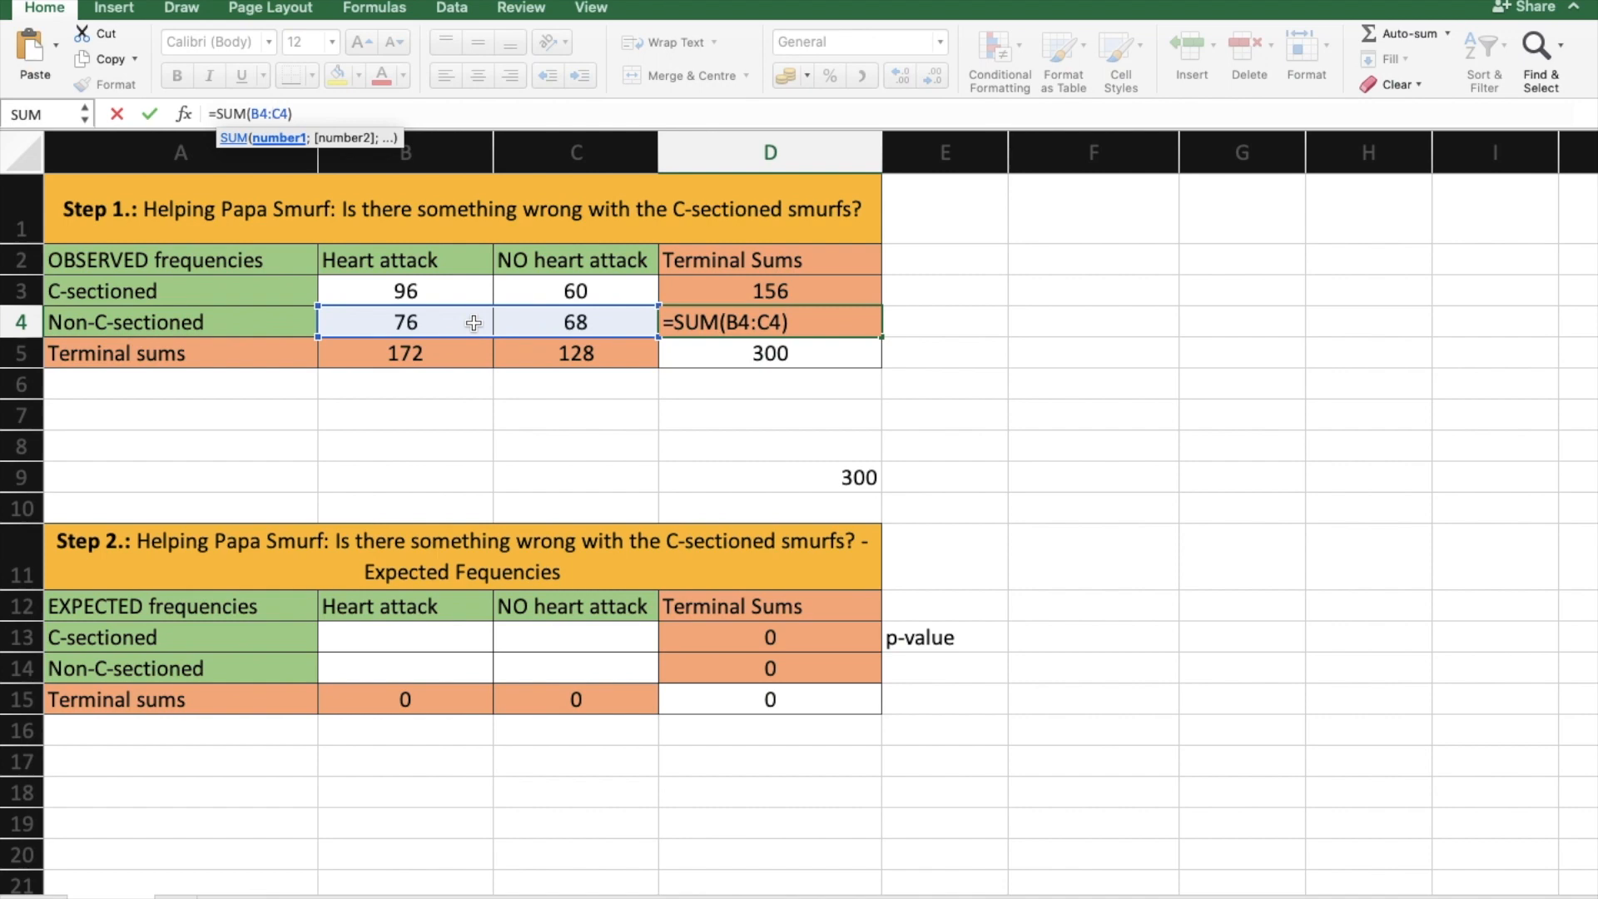
pyautogui.press('Return')
pyautogui.click(591, 352)
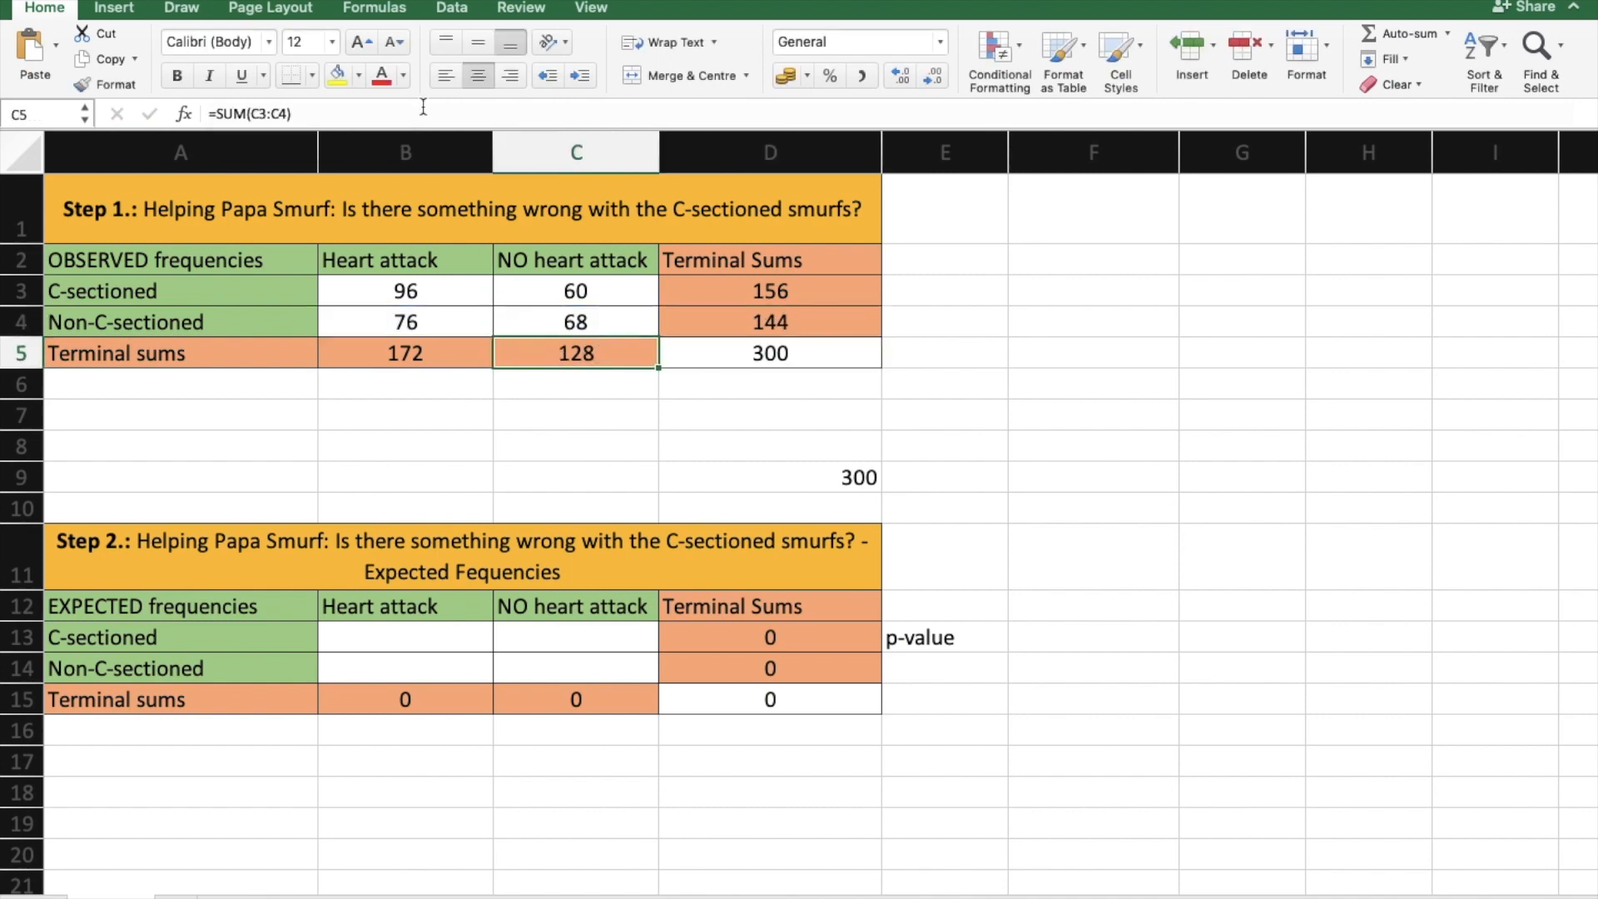
pyautogui.click(360, 119)
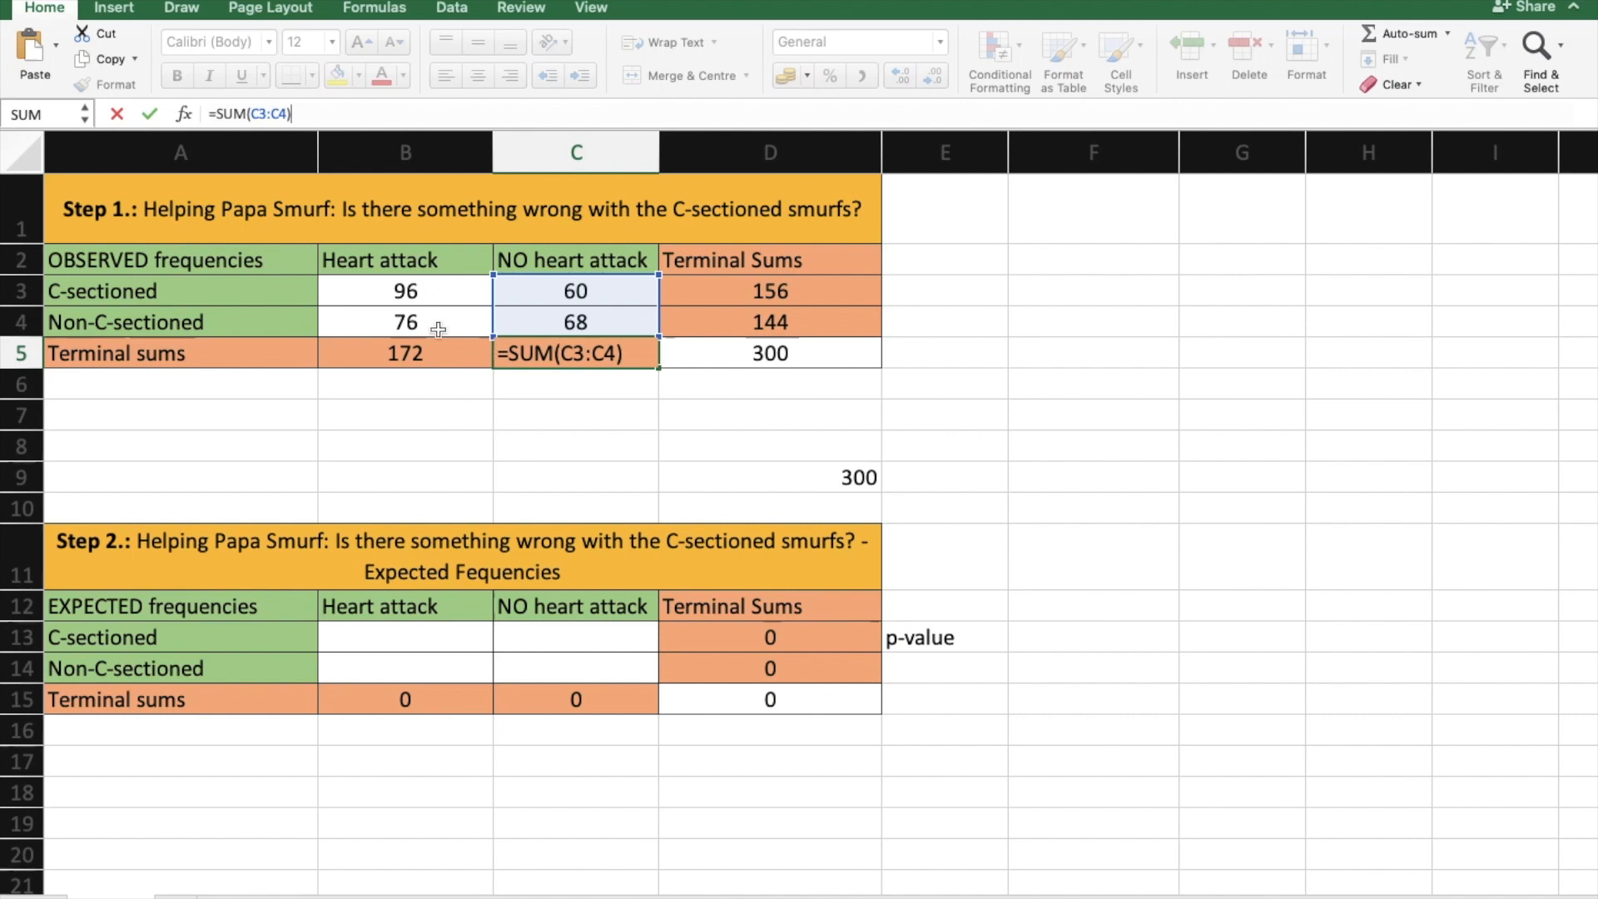
pyautogui.click(790, 364)
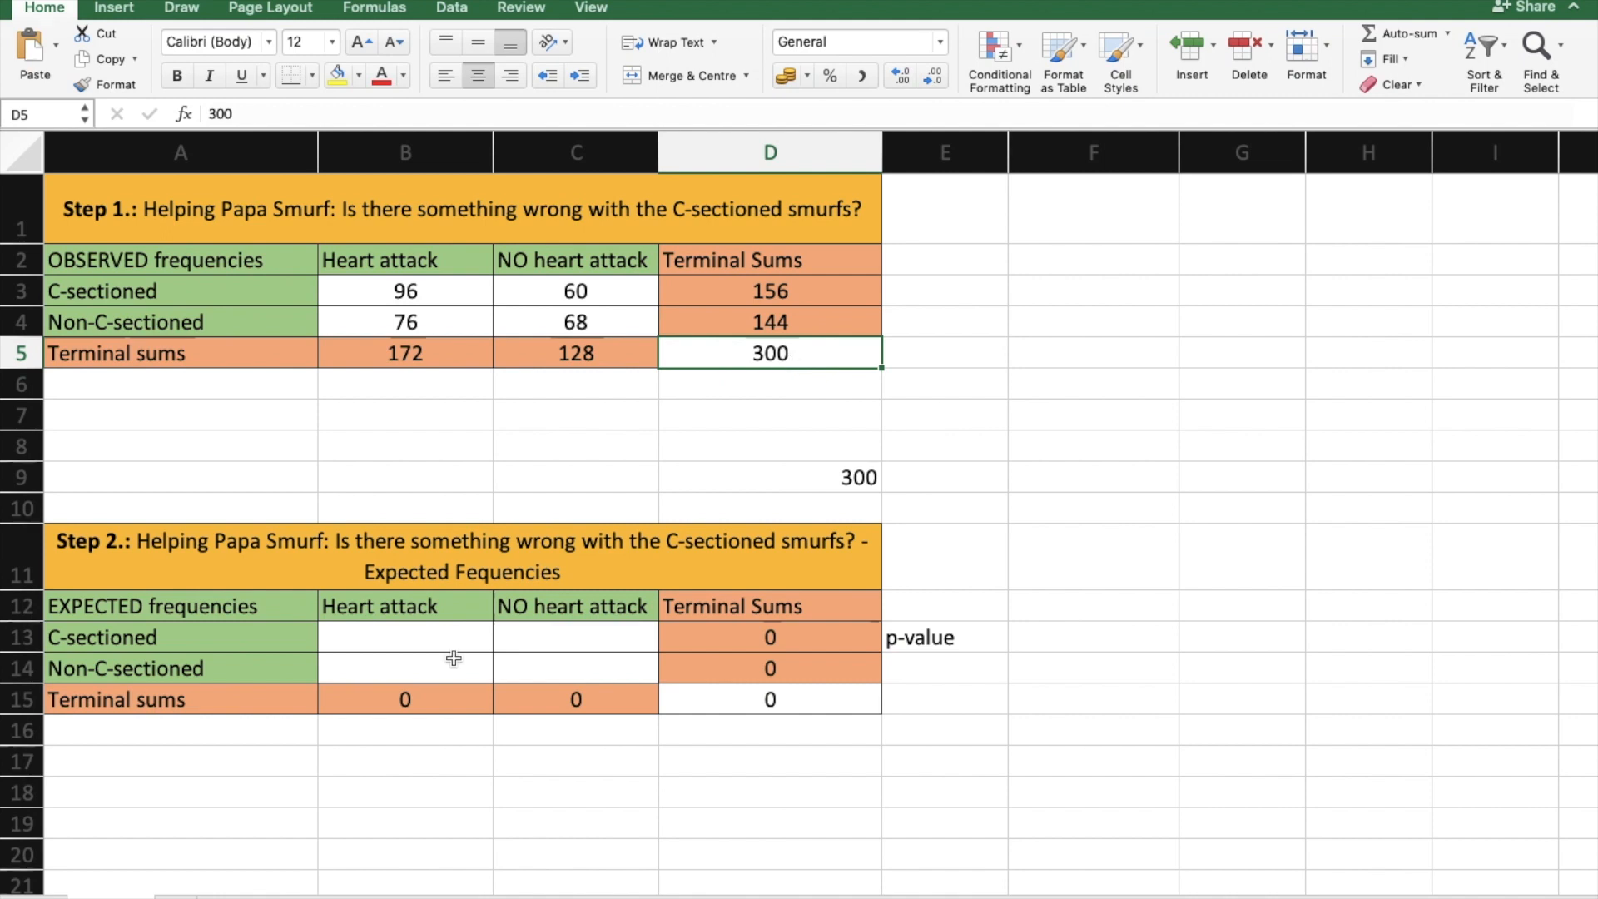
pyautogui.click(248, 565)
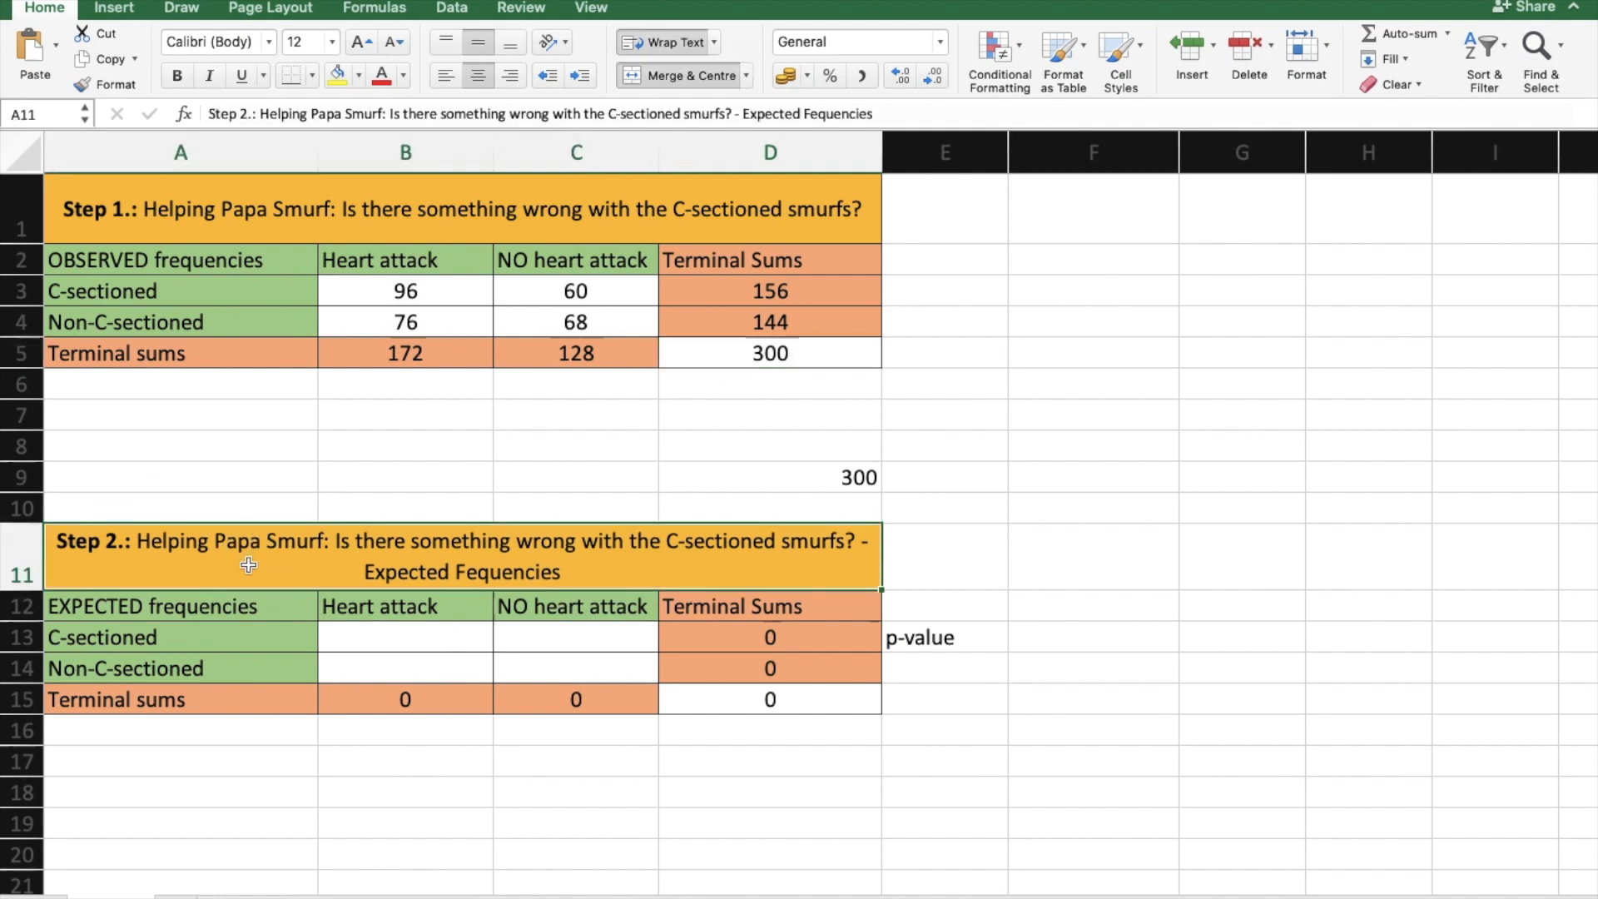
pyautogui.click(233, 618)
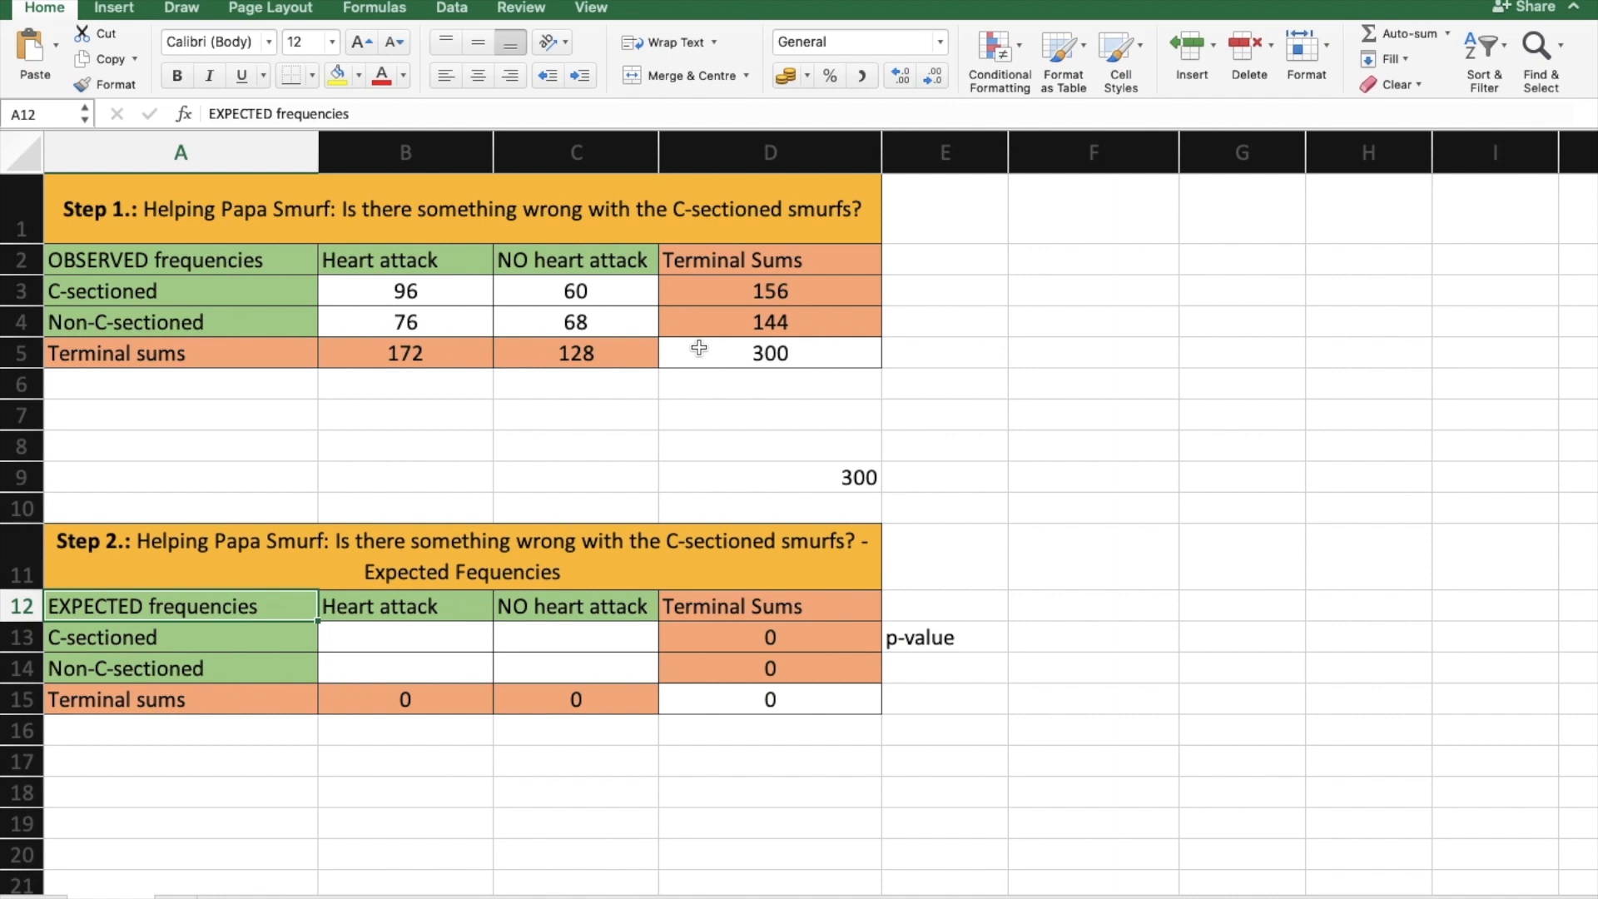
# Step: Calculate the expected heart attack frequency for C-sectioned smurfs in B13 with =(D3*B5)/D5
pyautogui.click(419, 628)
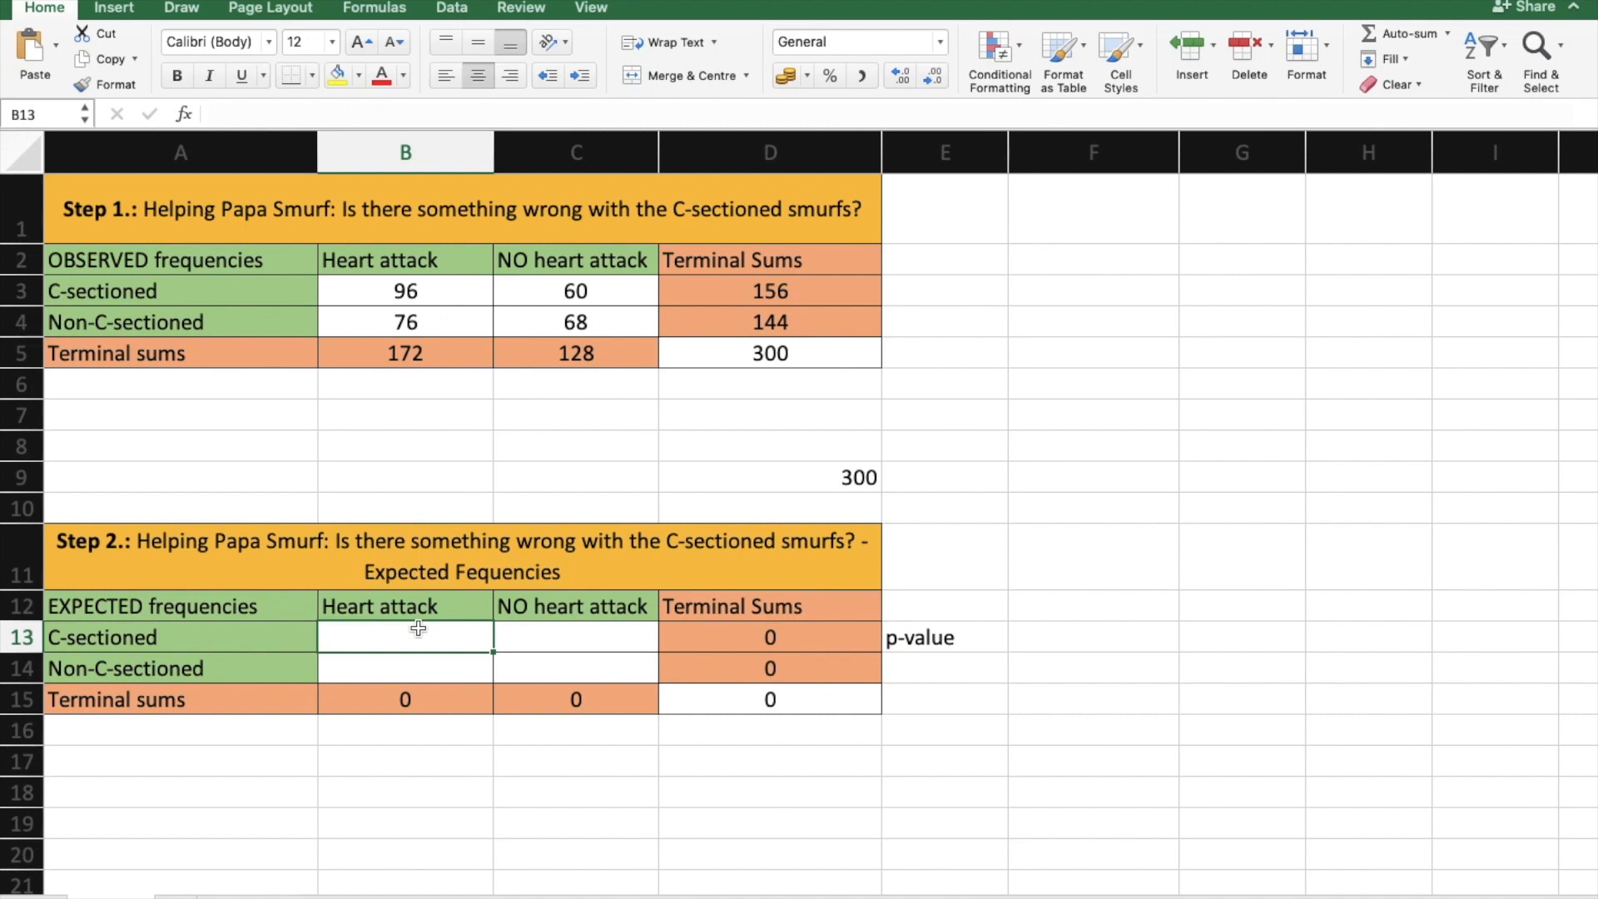
pyautogui.write('=')
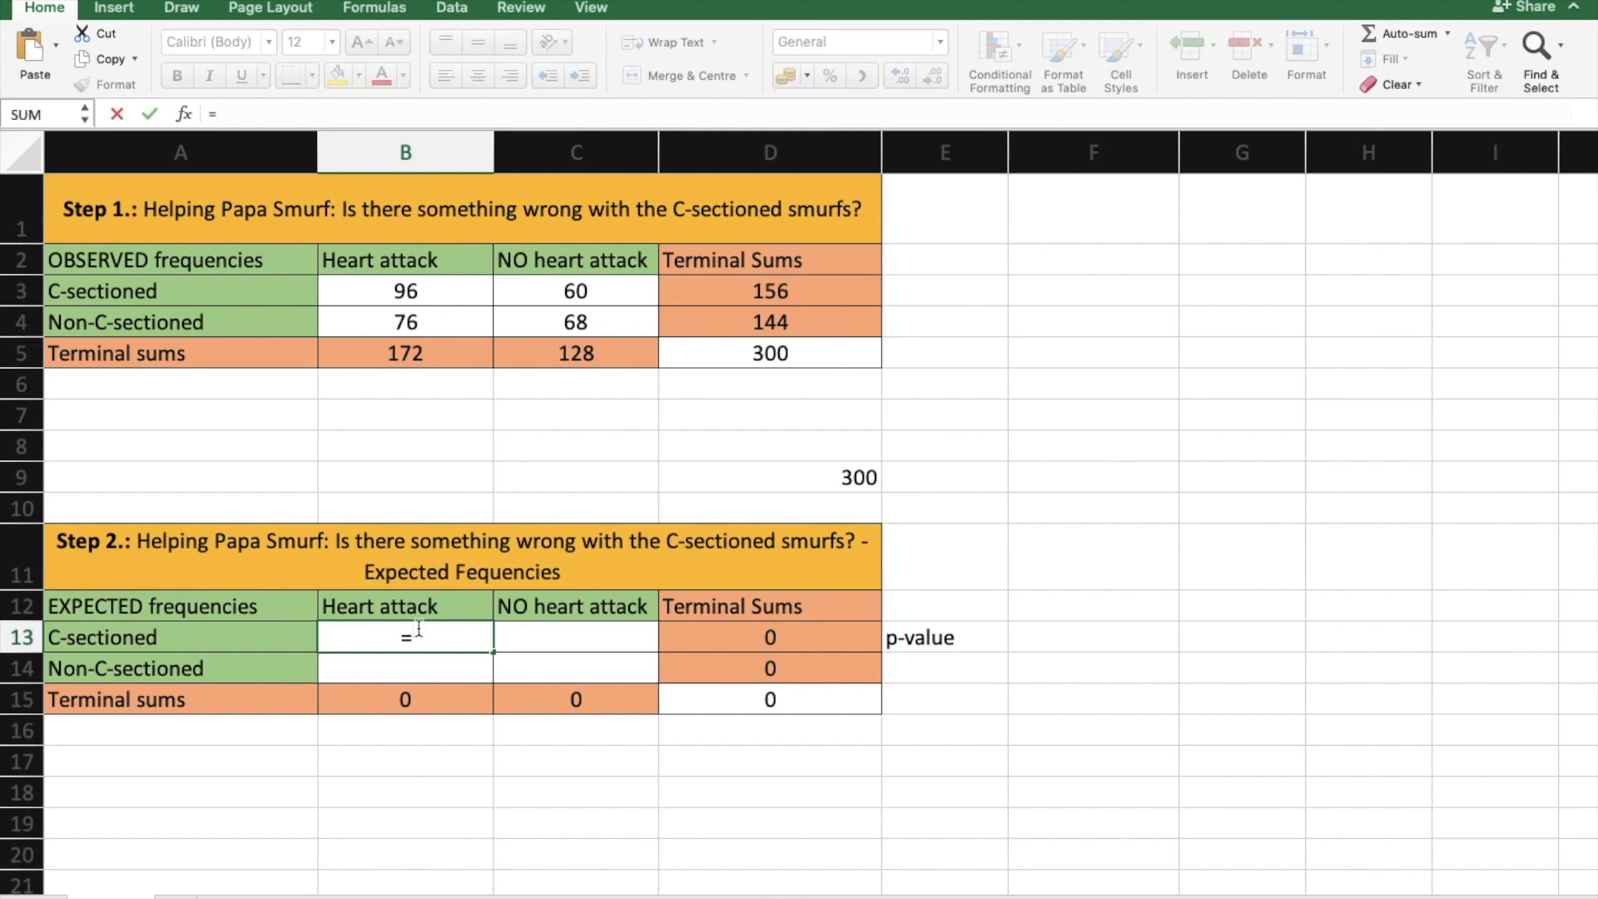
pyautogui.write('(')
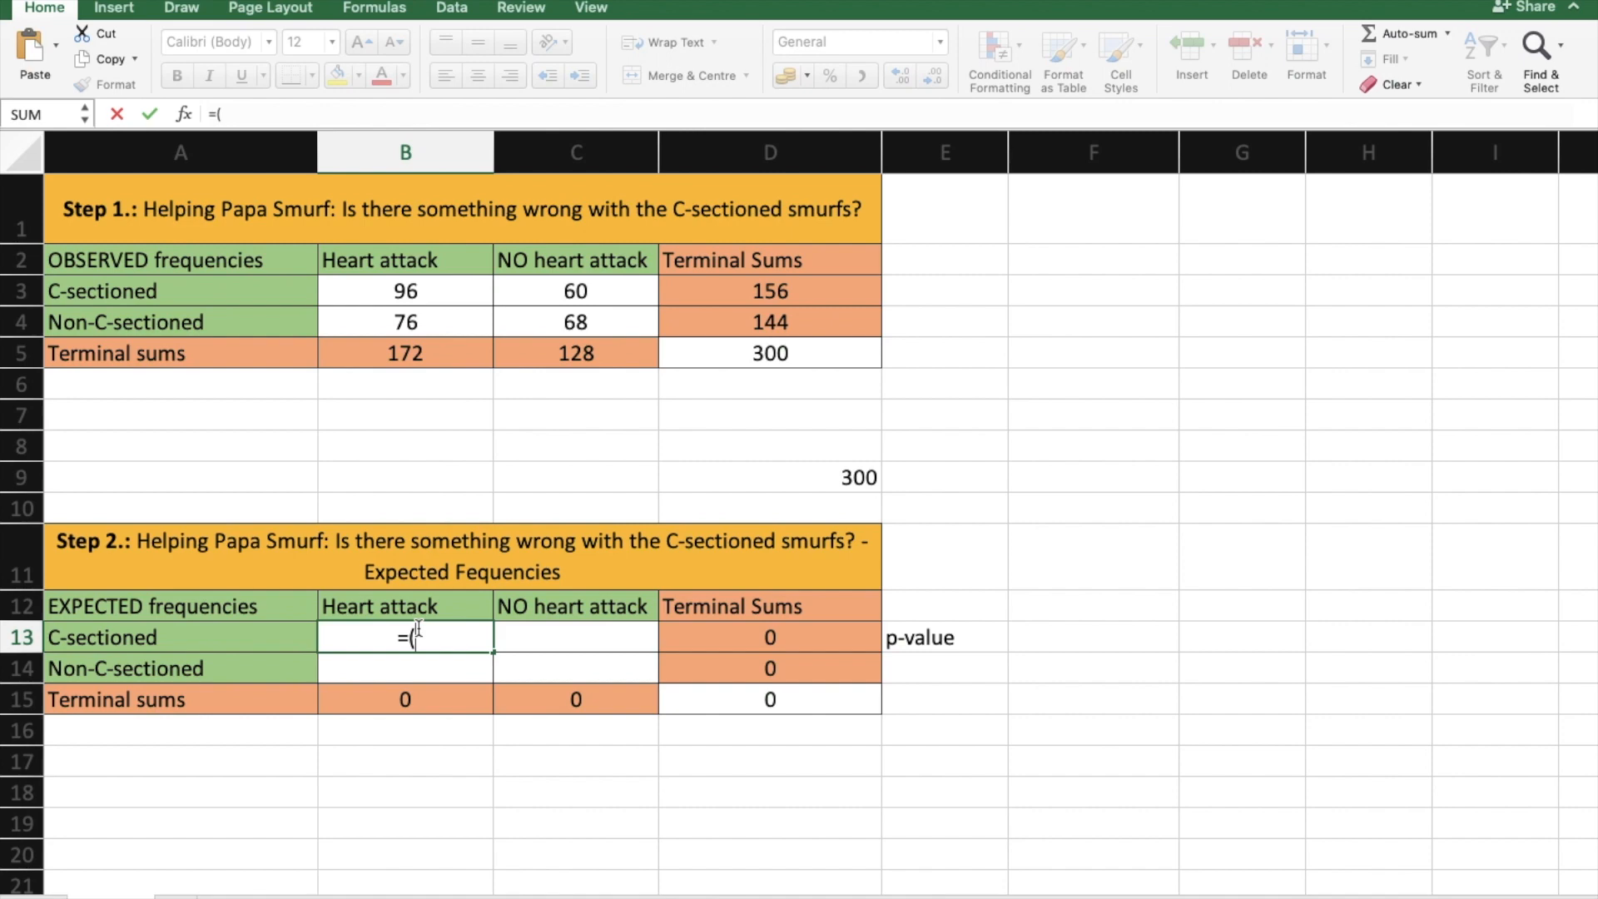
pyautogui.click(741, 288)
pyautogui.write('*')
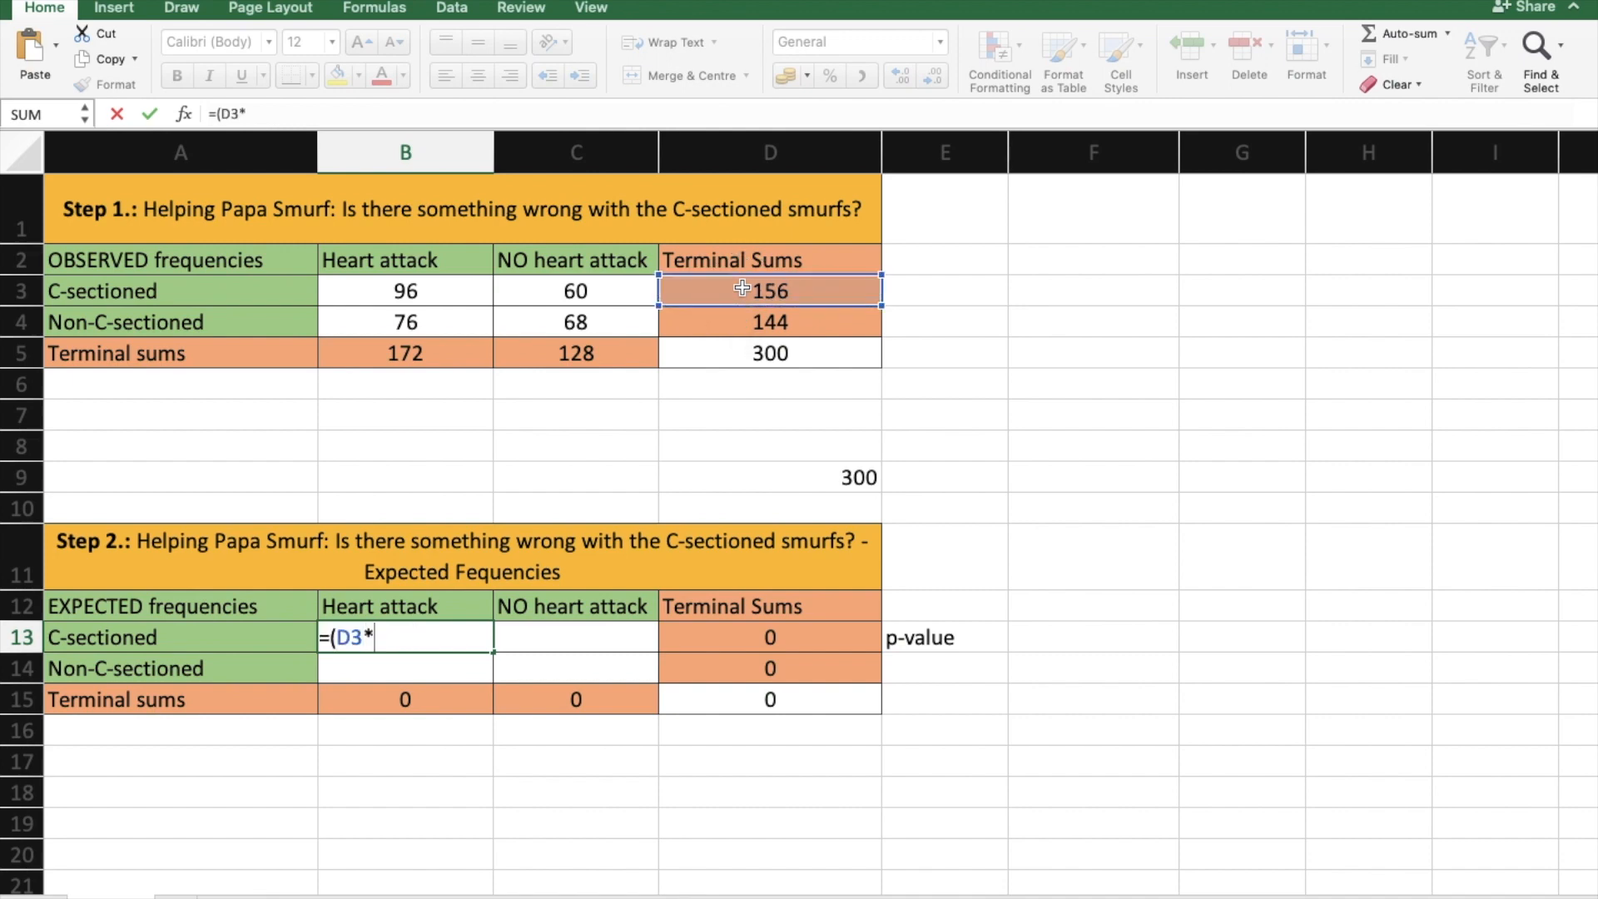
pyautogui.click(422, 356)
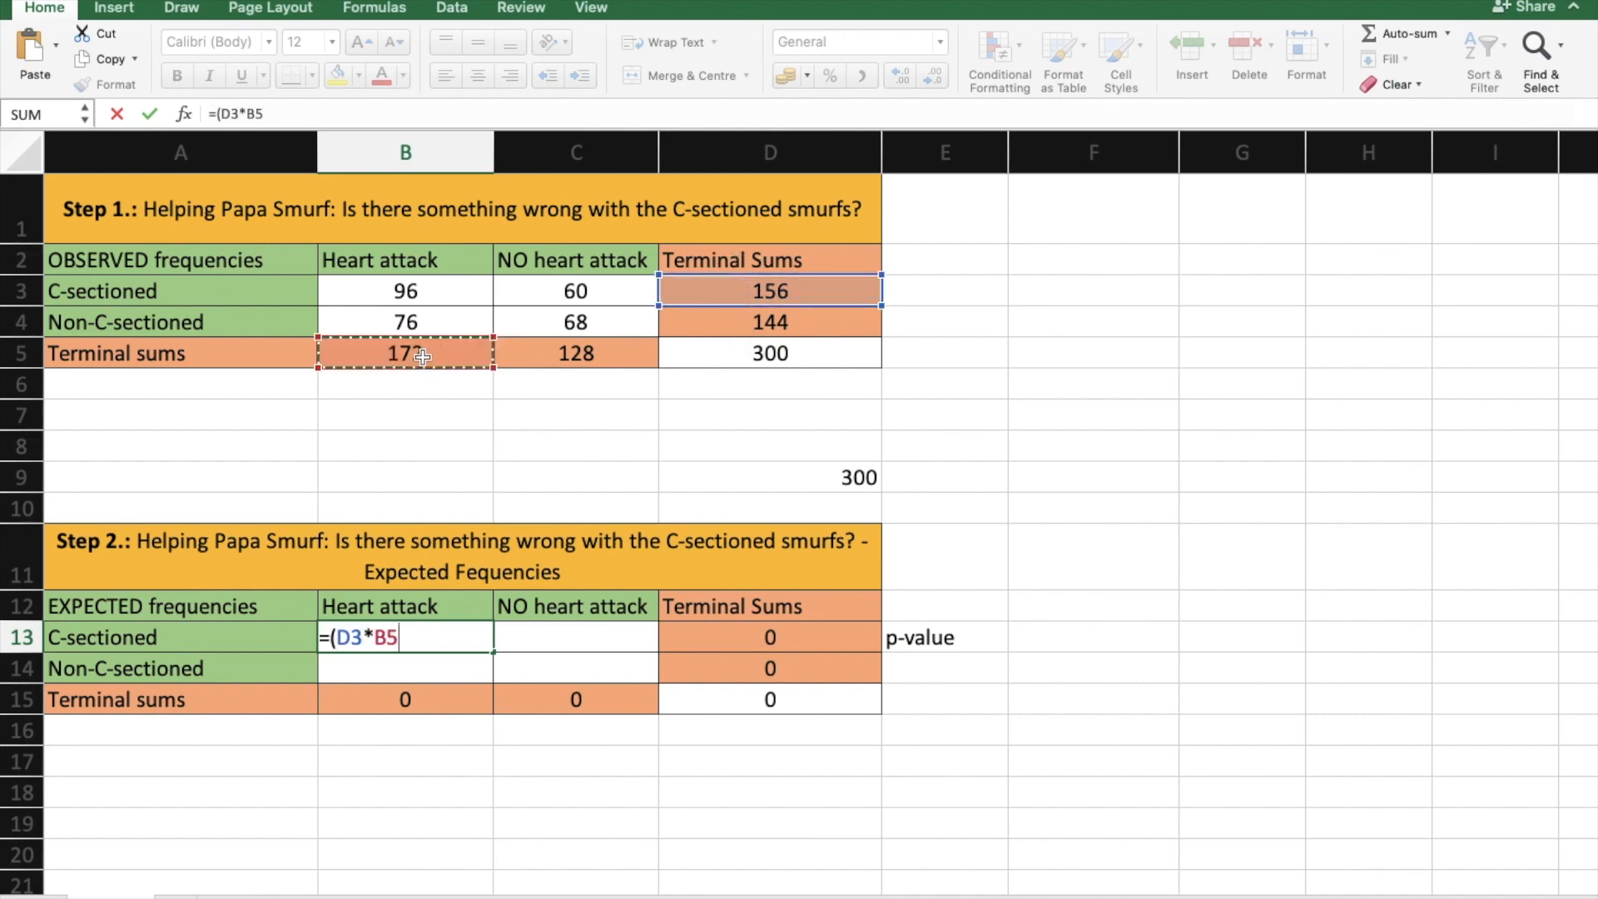
pyautogui.write(')')
pyautogui.click(355, 109)
pyautogui.write('/')
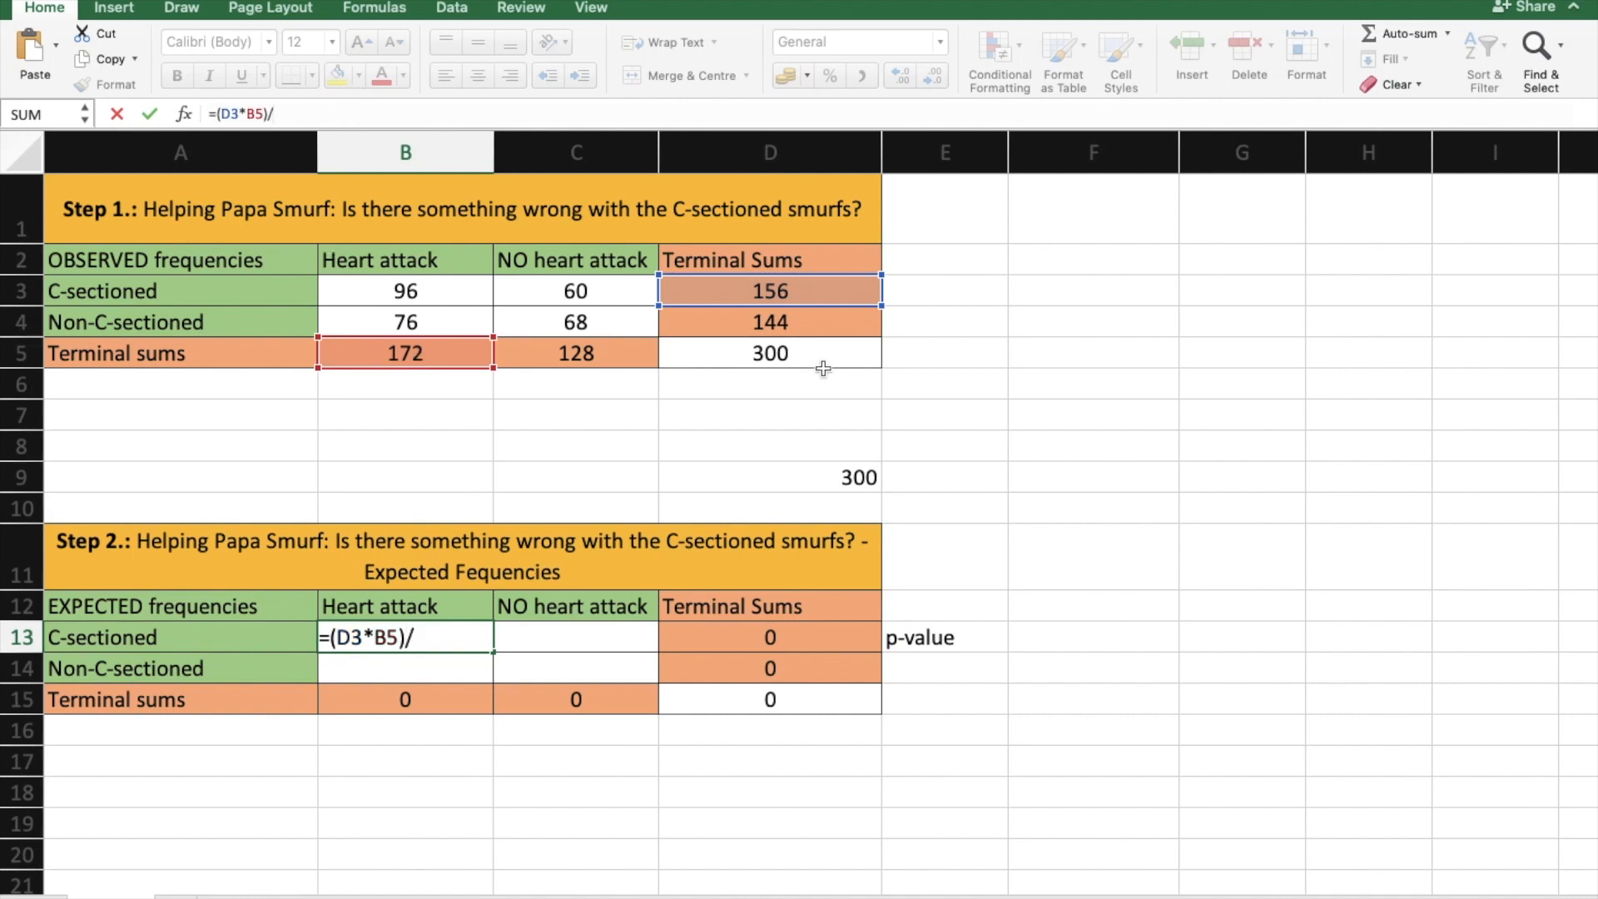
pyautogui.click(797, 354)
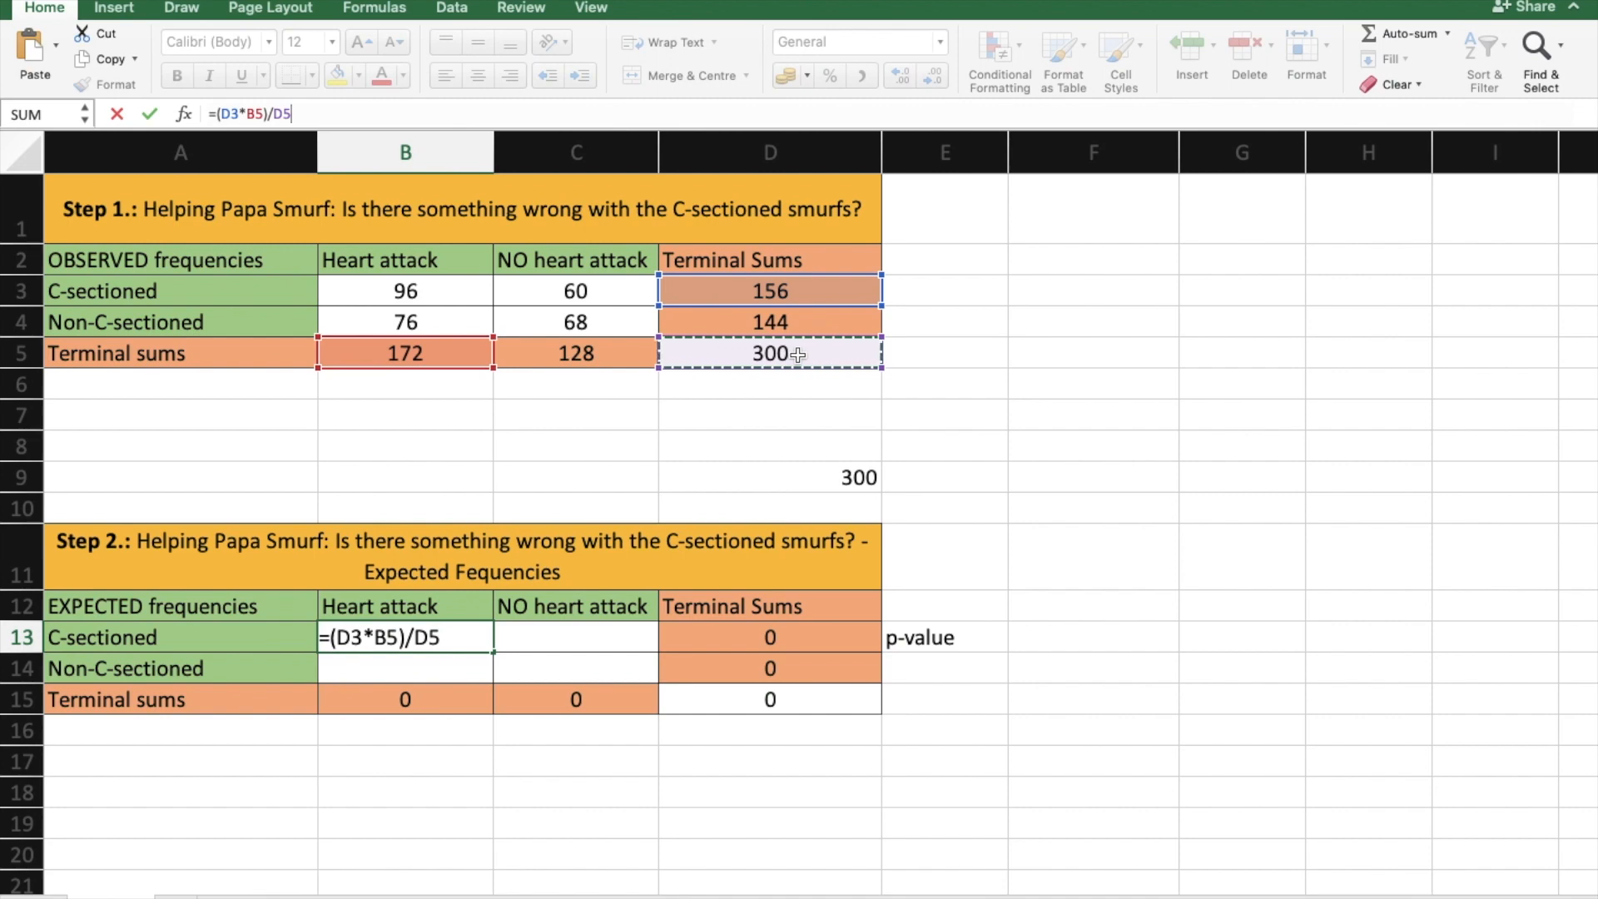
pyautogui.press('Return')
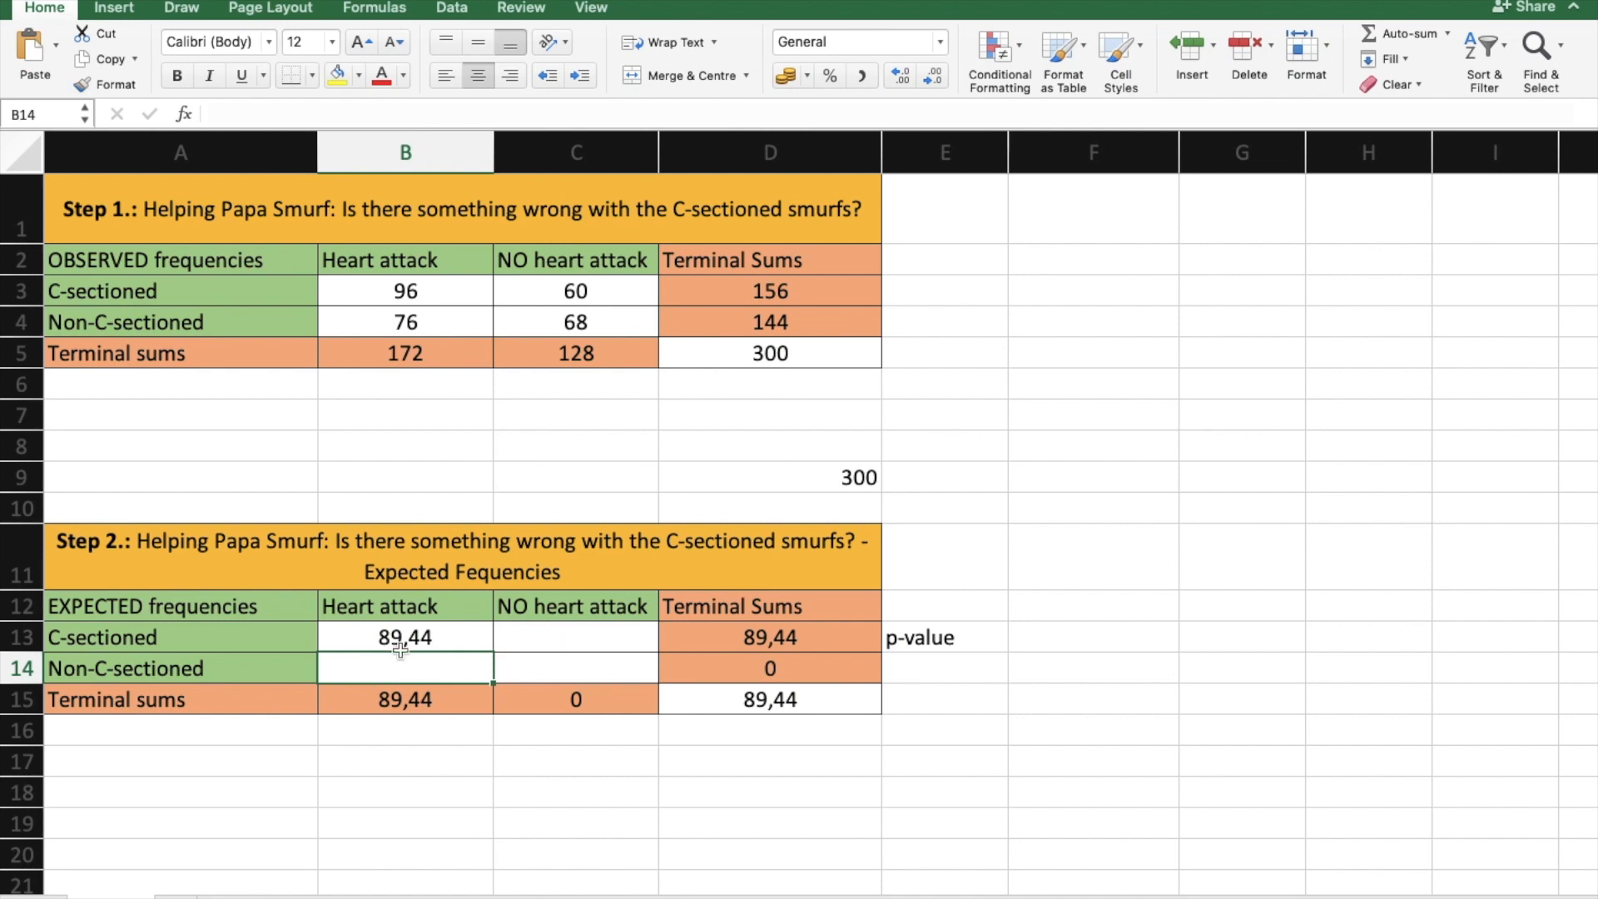
# Step: Calculate the expected no heart attack frequency for C-sectioned smurfs in C13 with =(D3*C5)/D5
pyautogui.click(545, 634)
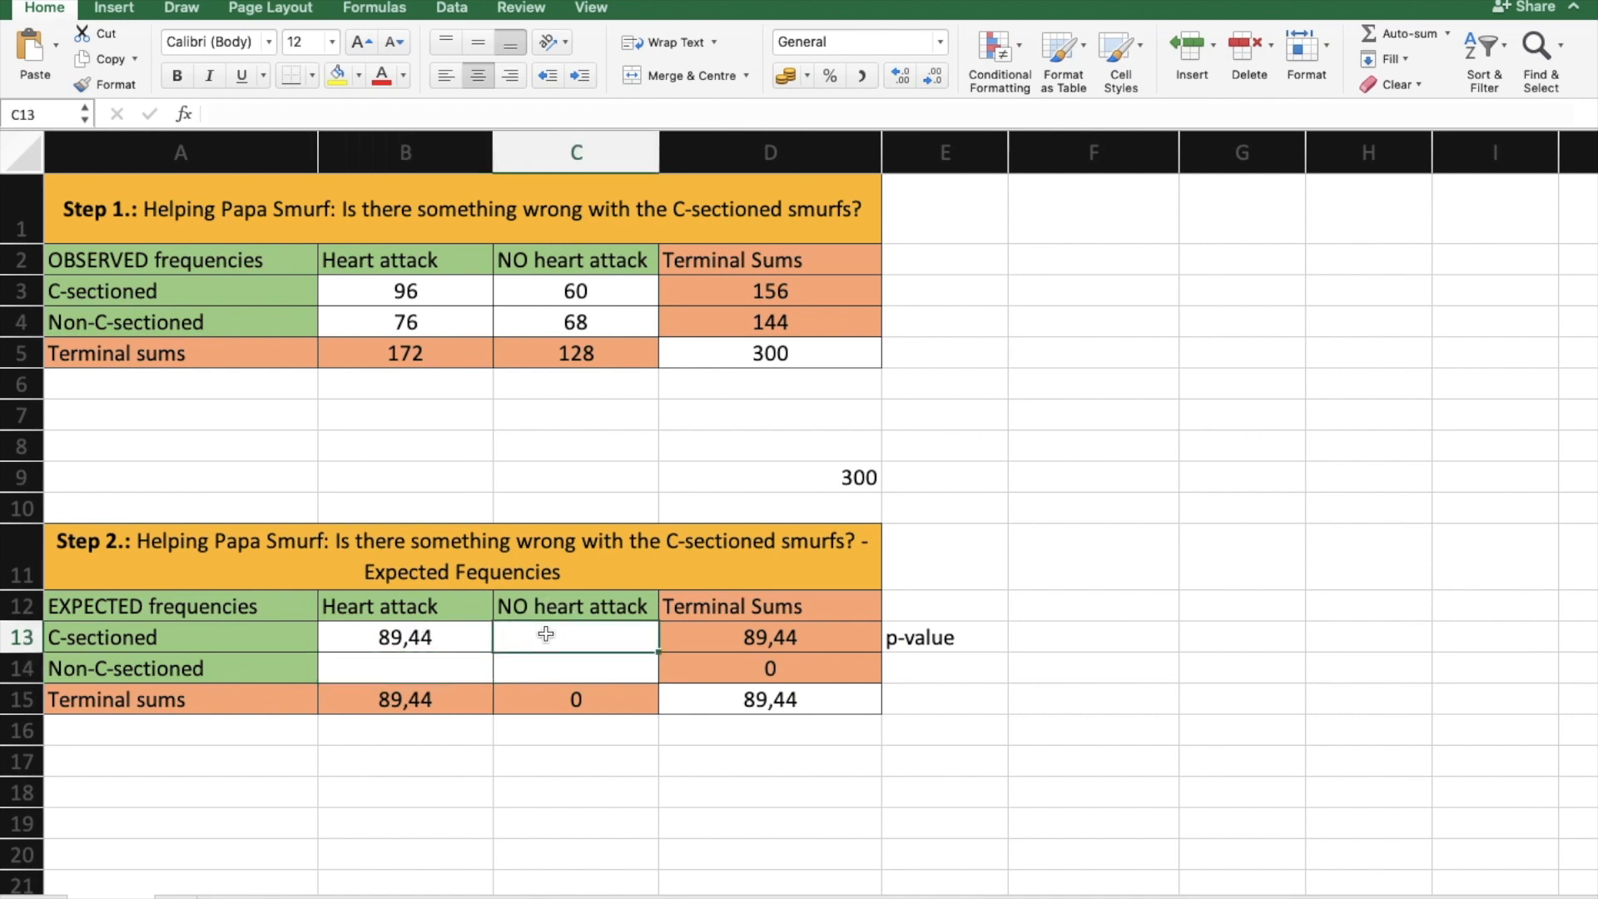
pyautogui.write('=(')
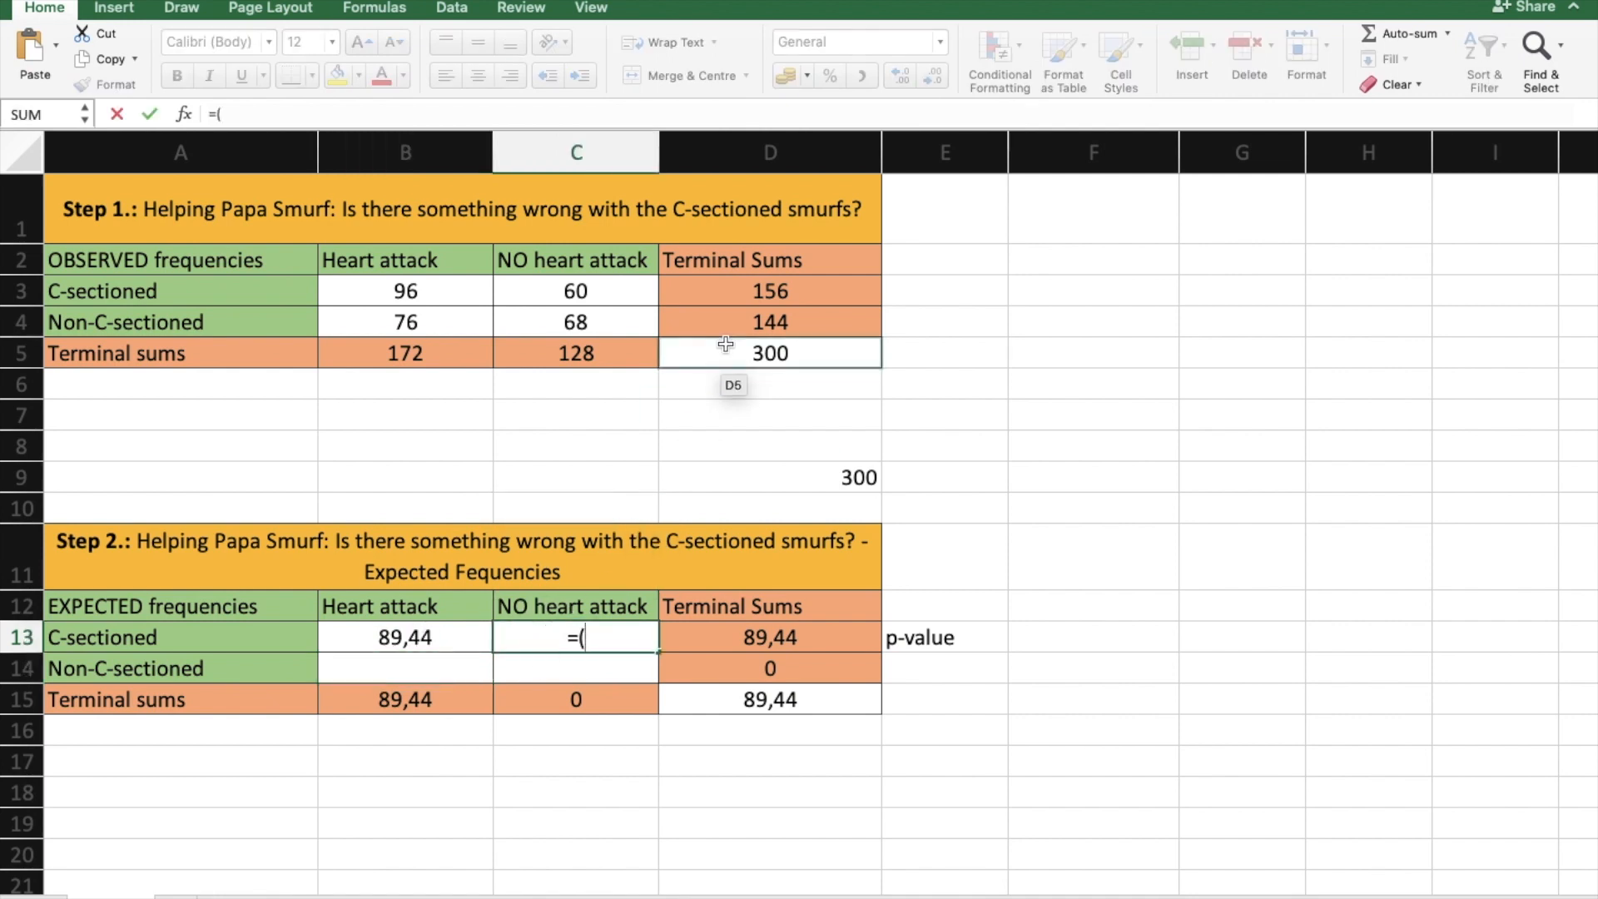
pyautogui.click(731, 288)
pyautogui.write('*')
pyautogui.click(405, 347)
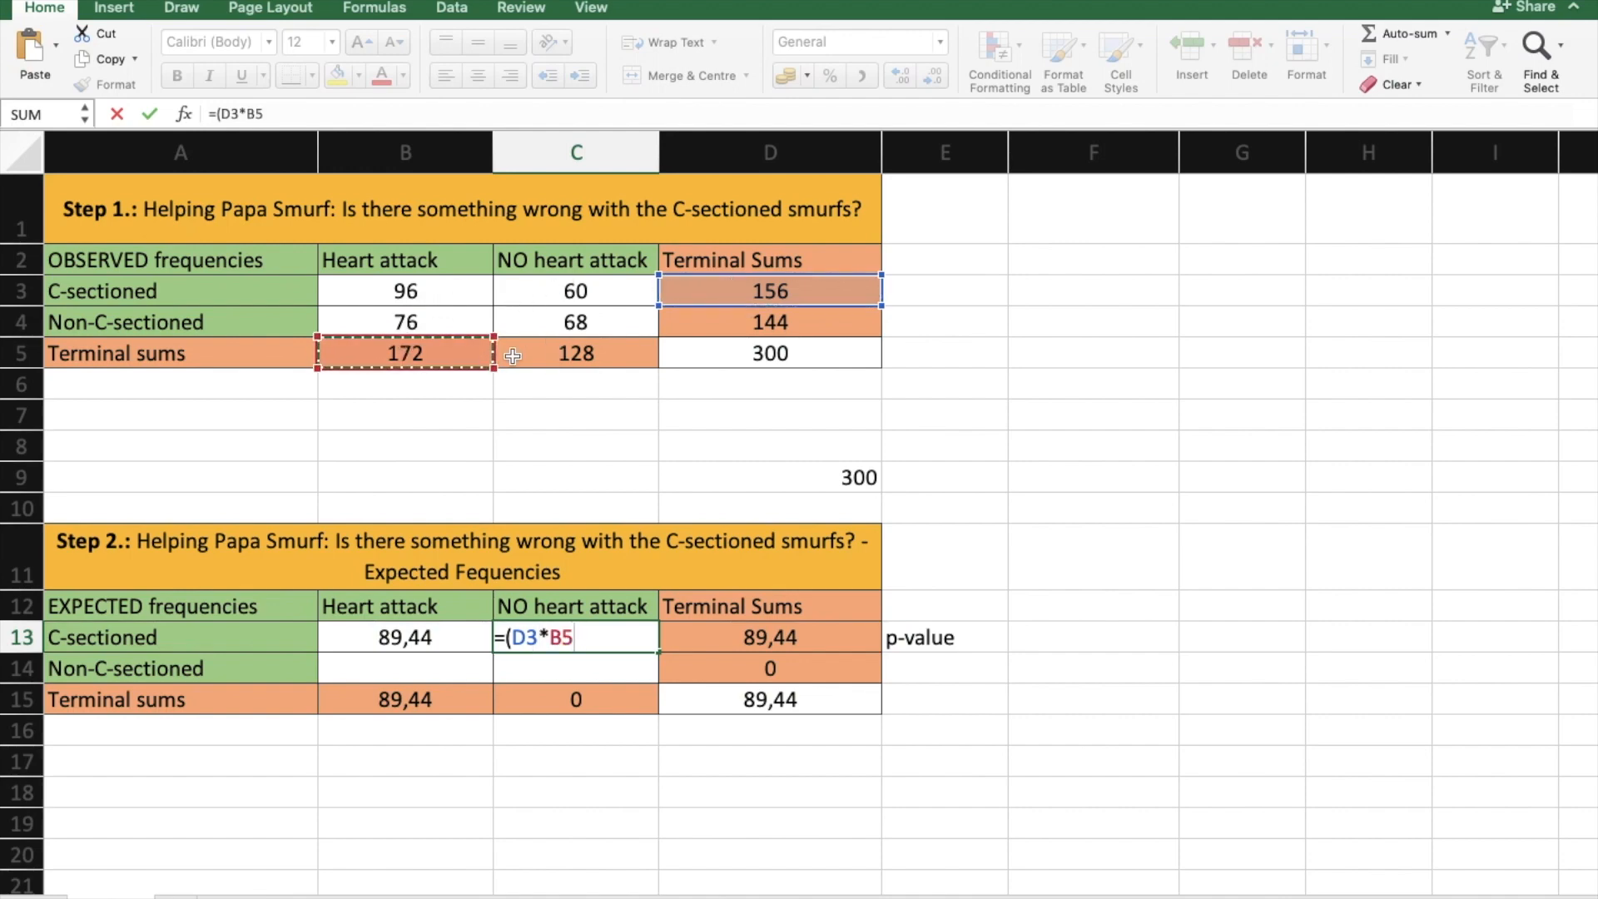
pyautogui.click(487, 339)
pyautogui.moveTo(486, 340); pyautogui.dragTo(541, 342)
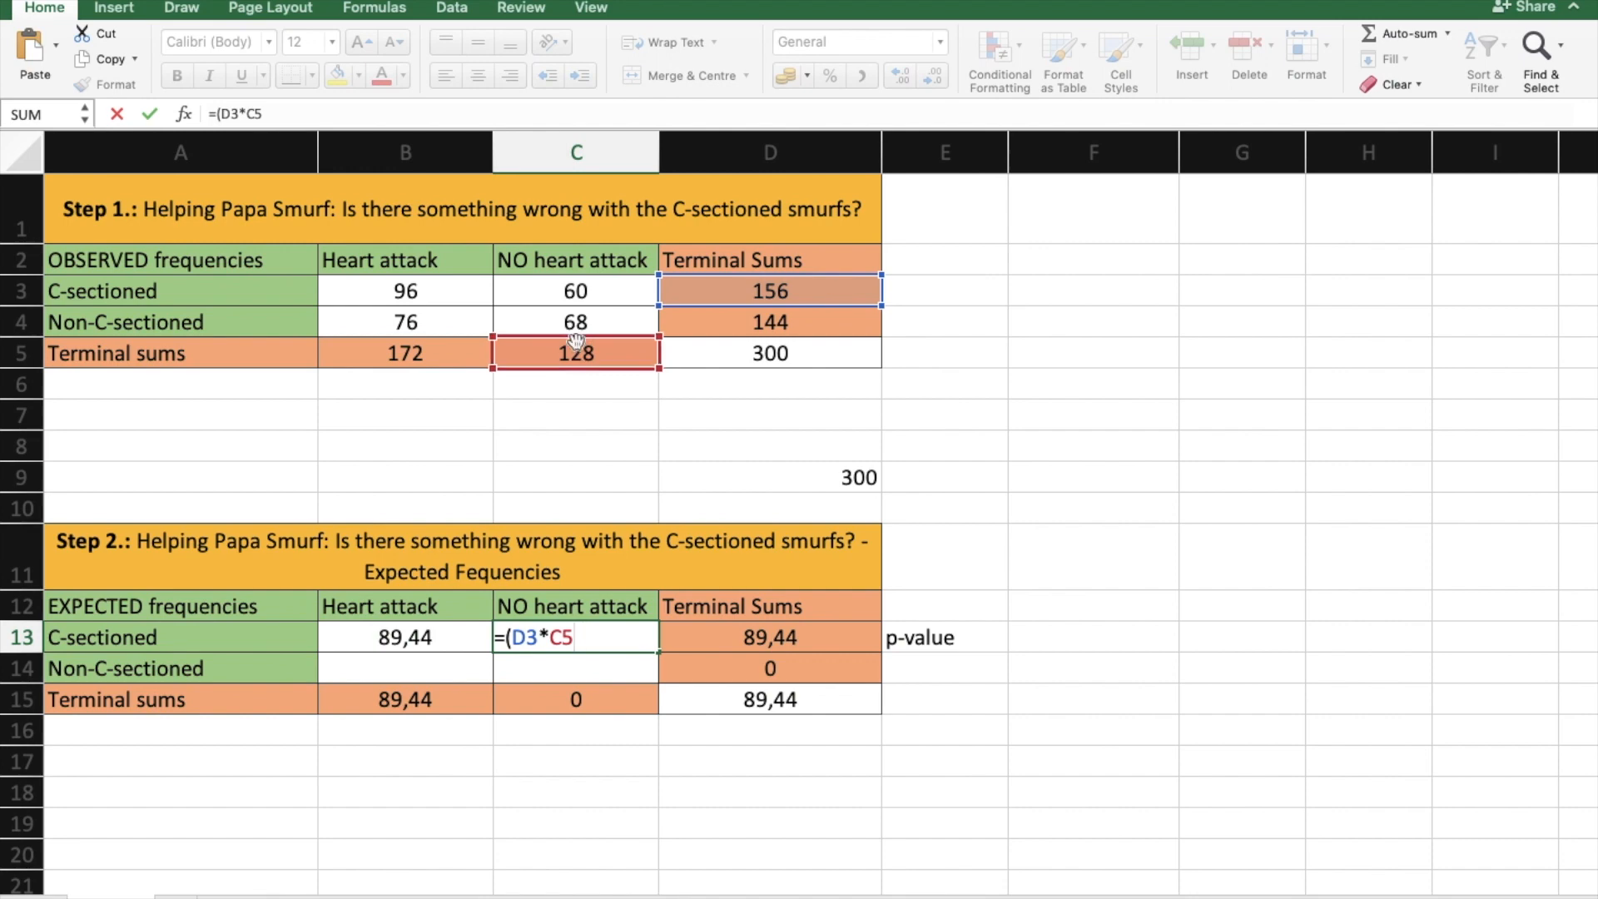
pyautogui.click(379, 117)
pyautogui.write(')')
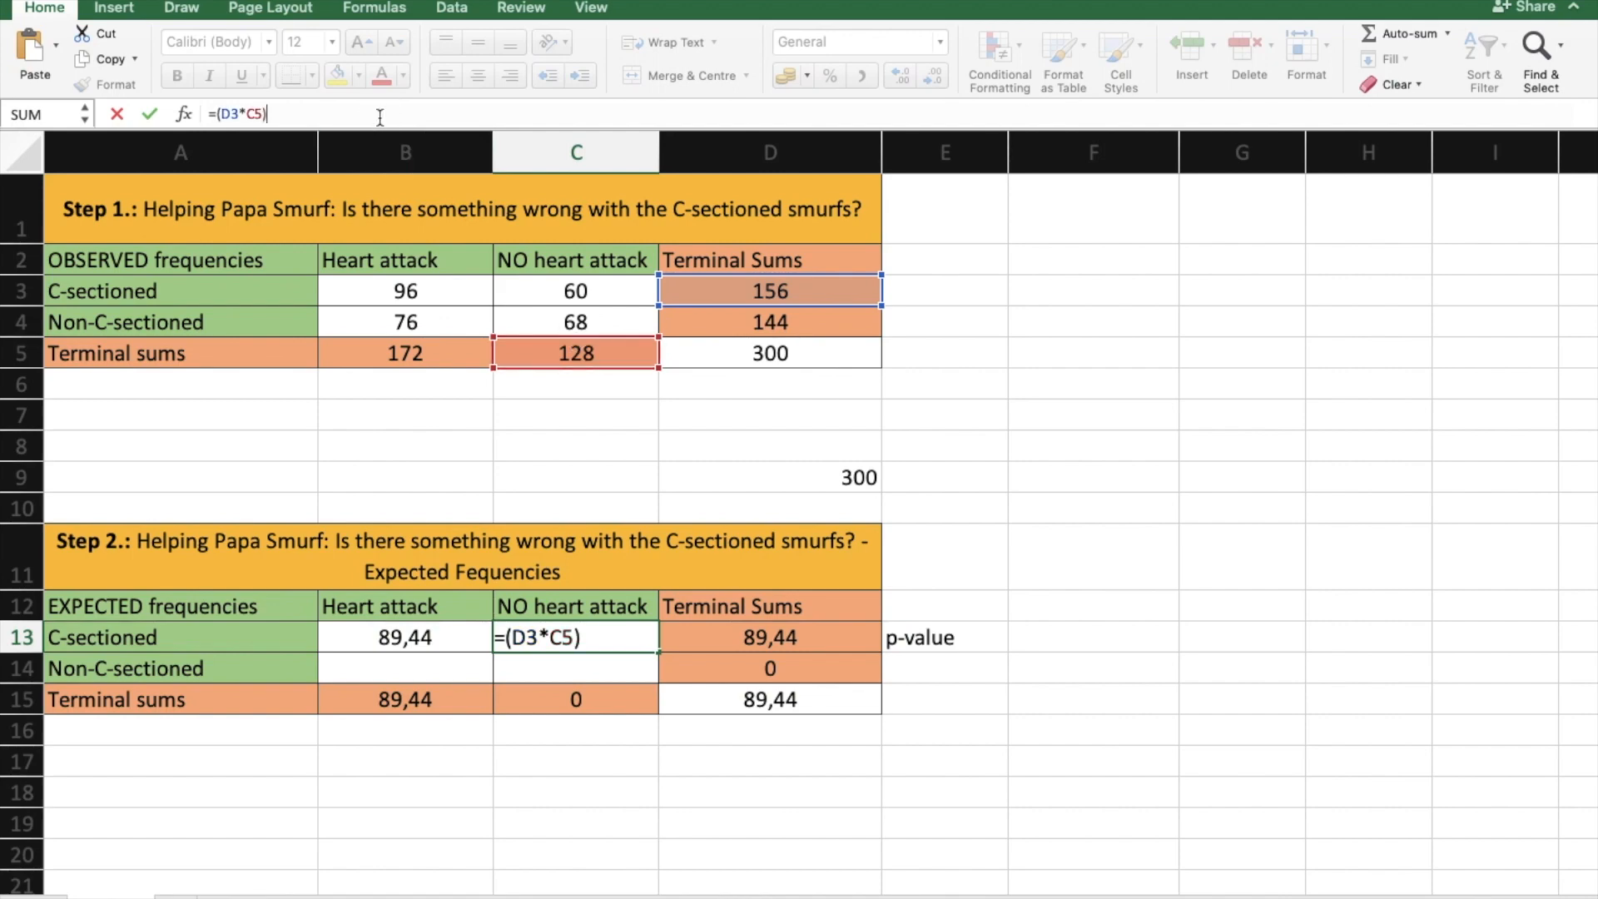
pyautogui.write('/')
pyautogui.click(786, 358)
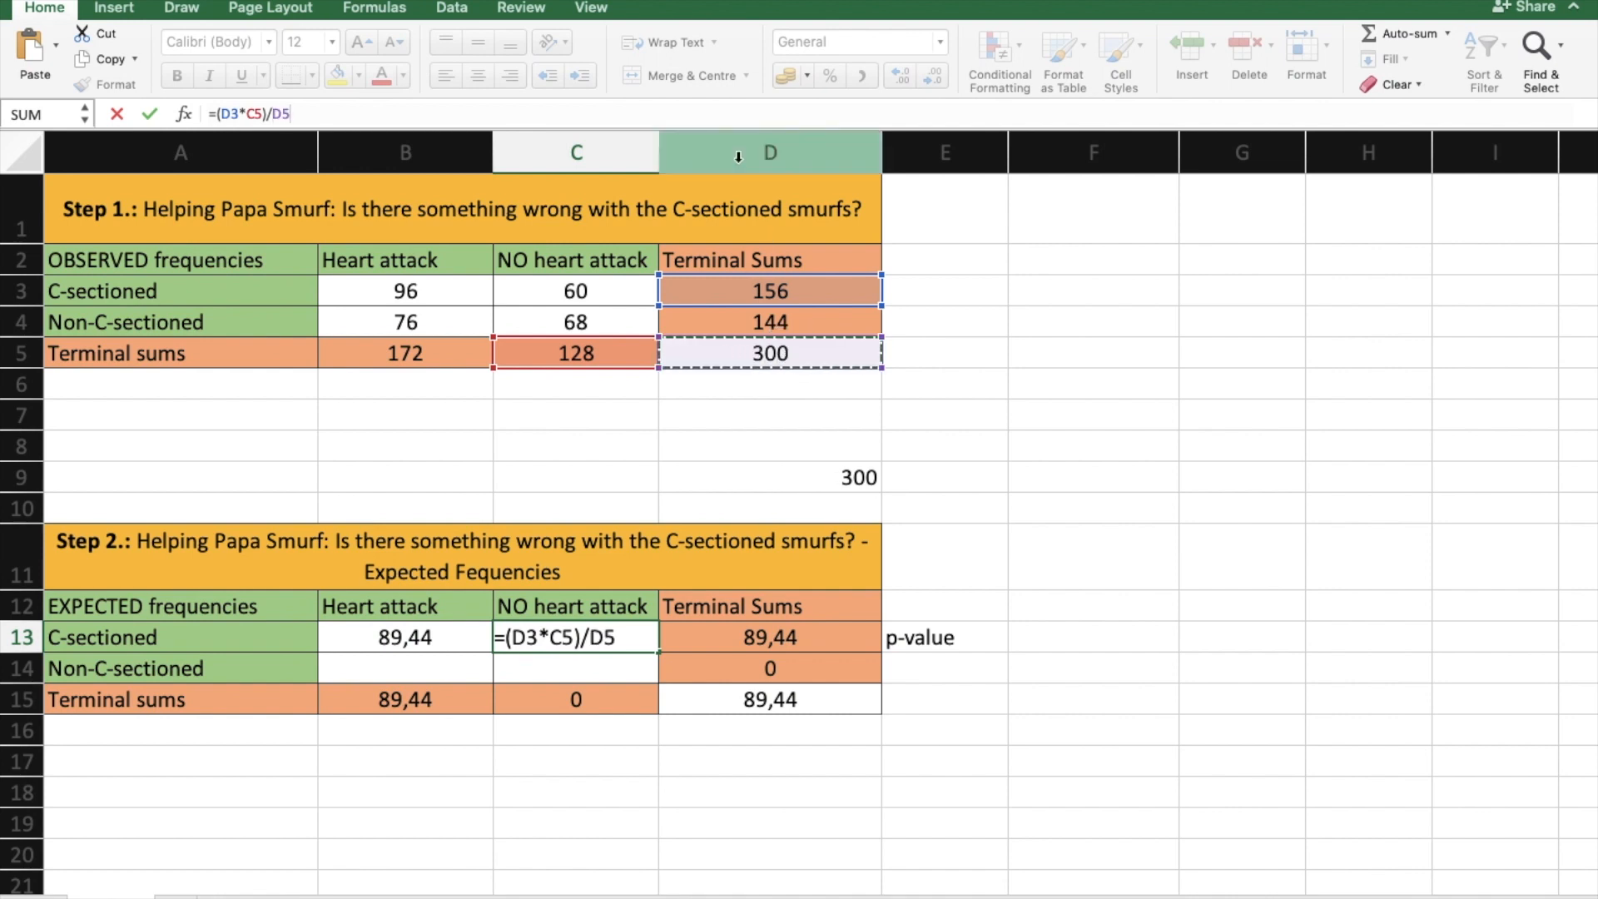
pyautogui.press('Return')
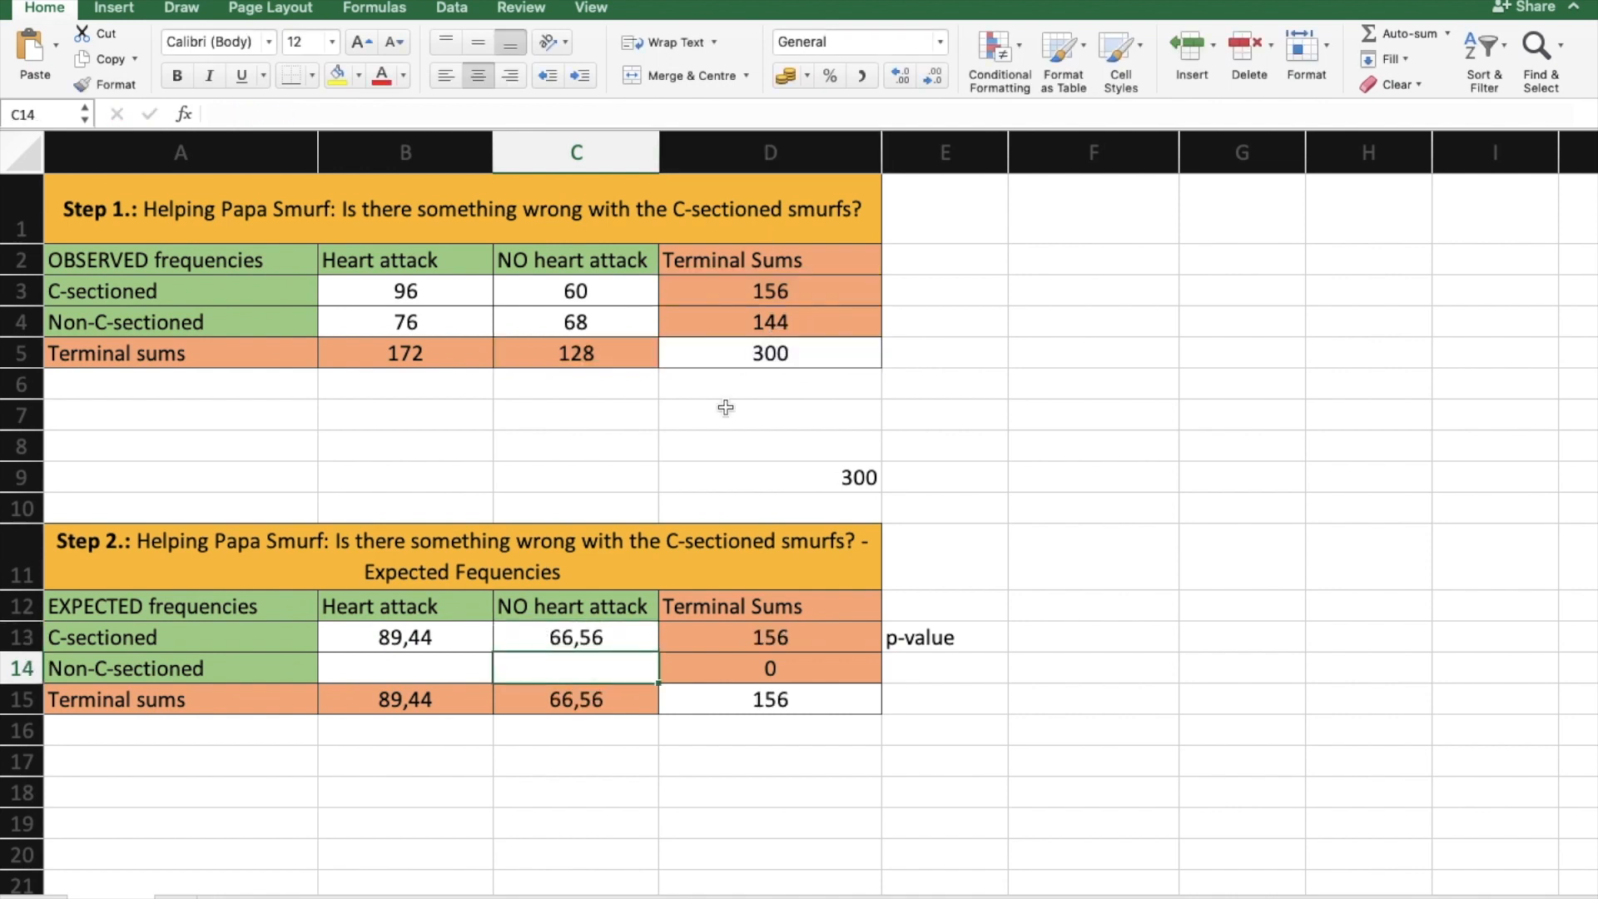
# Step: Make the column total and grand total references in C13 absolute so the formula reads =(D3*$C$5)/$D$5
pyautogui.click(612, 636)
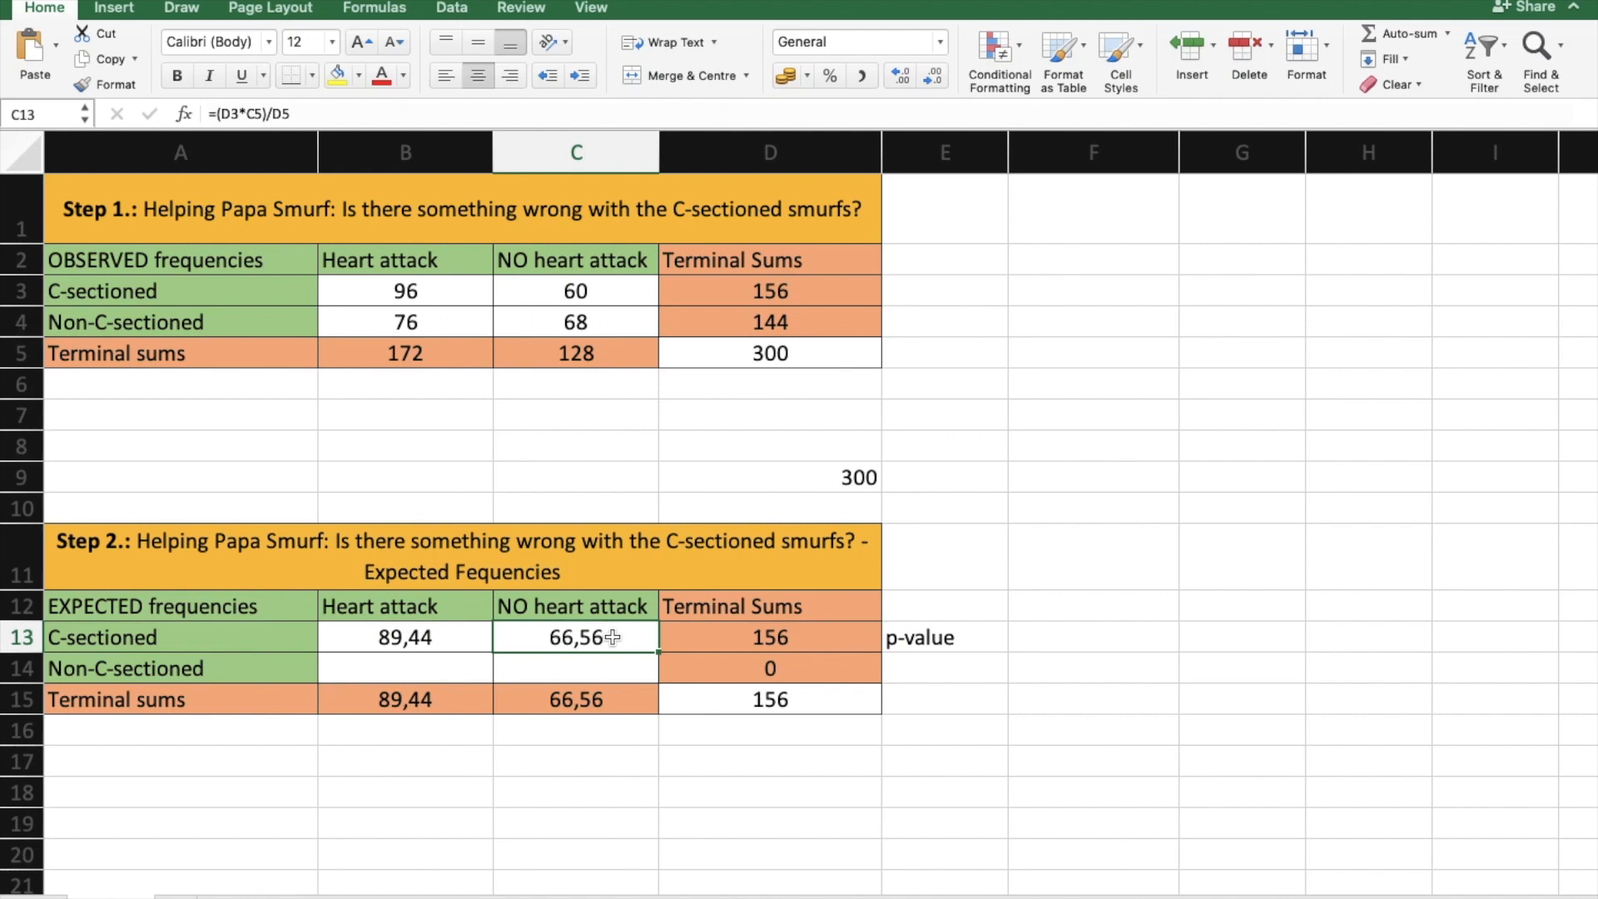
pyautogui.click(283, 114)
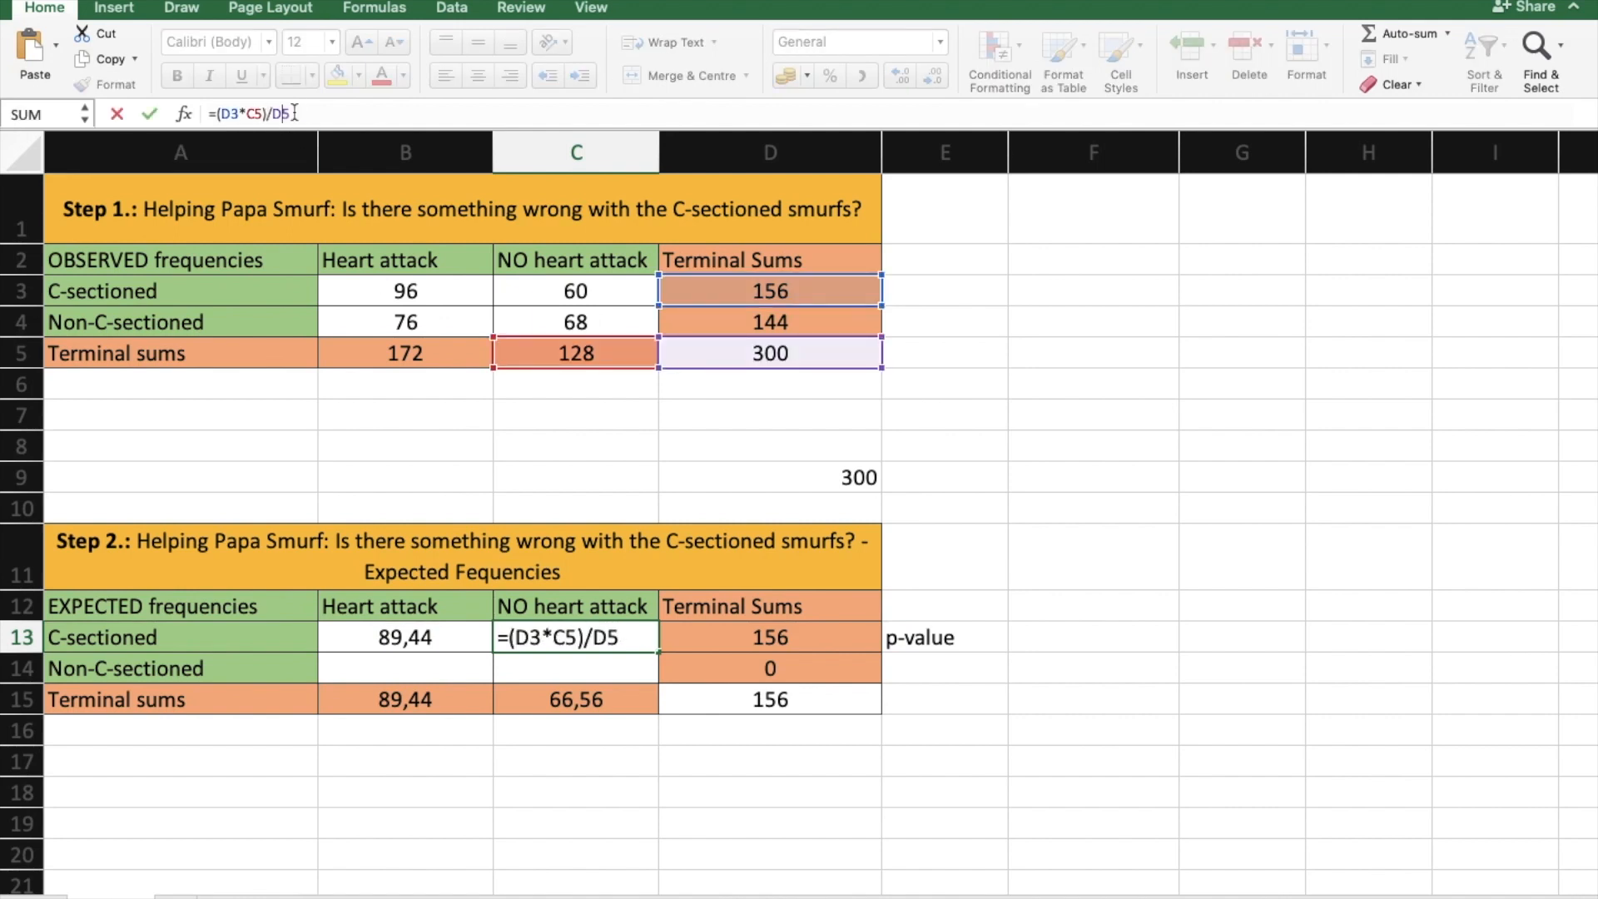
pyautogui.write('$$')
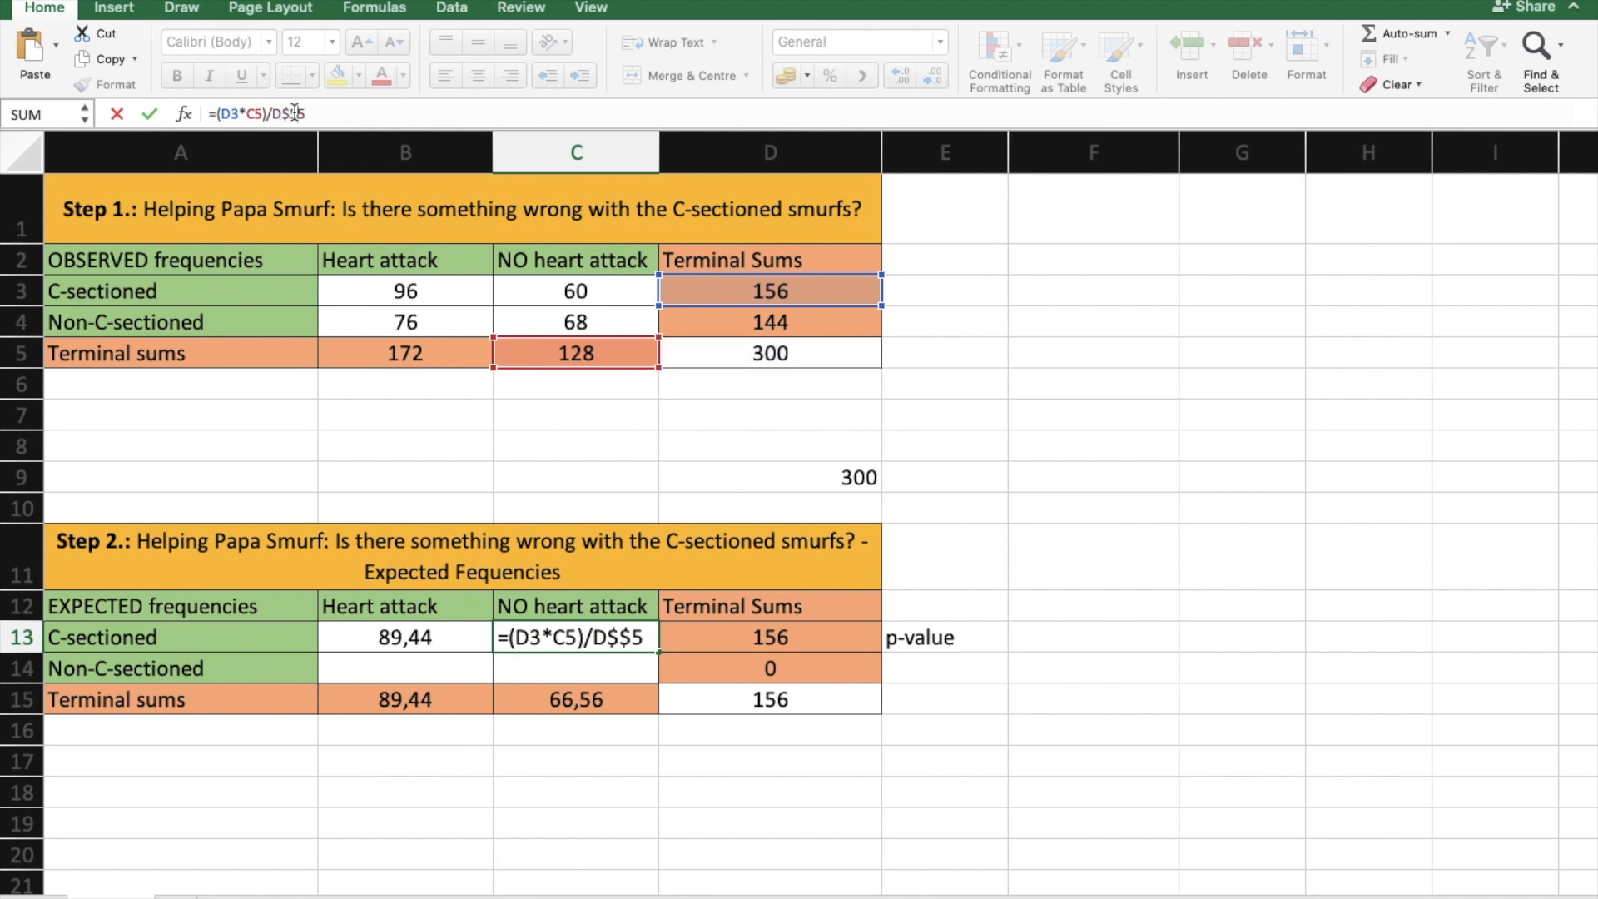
pyautogui.press('BackSpace')
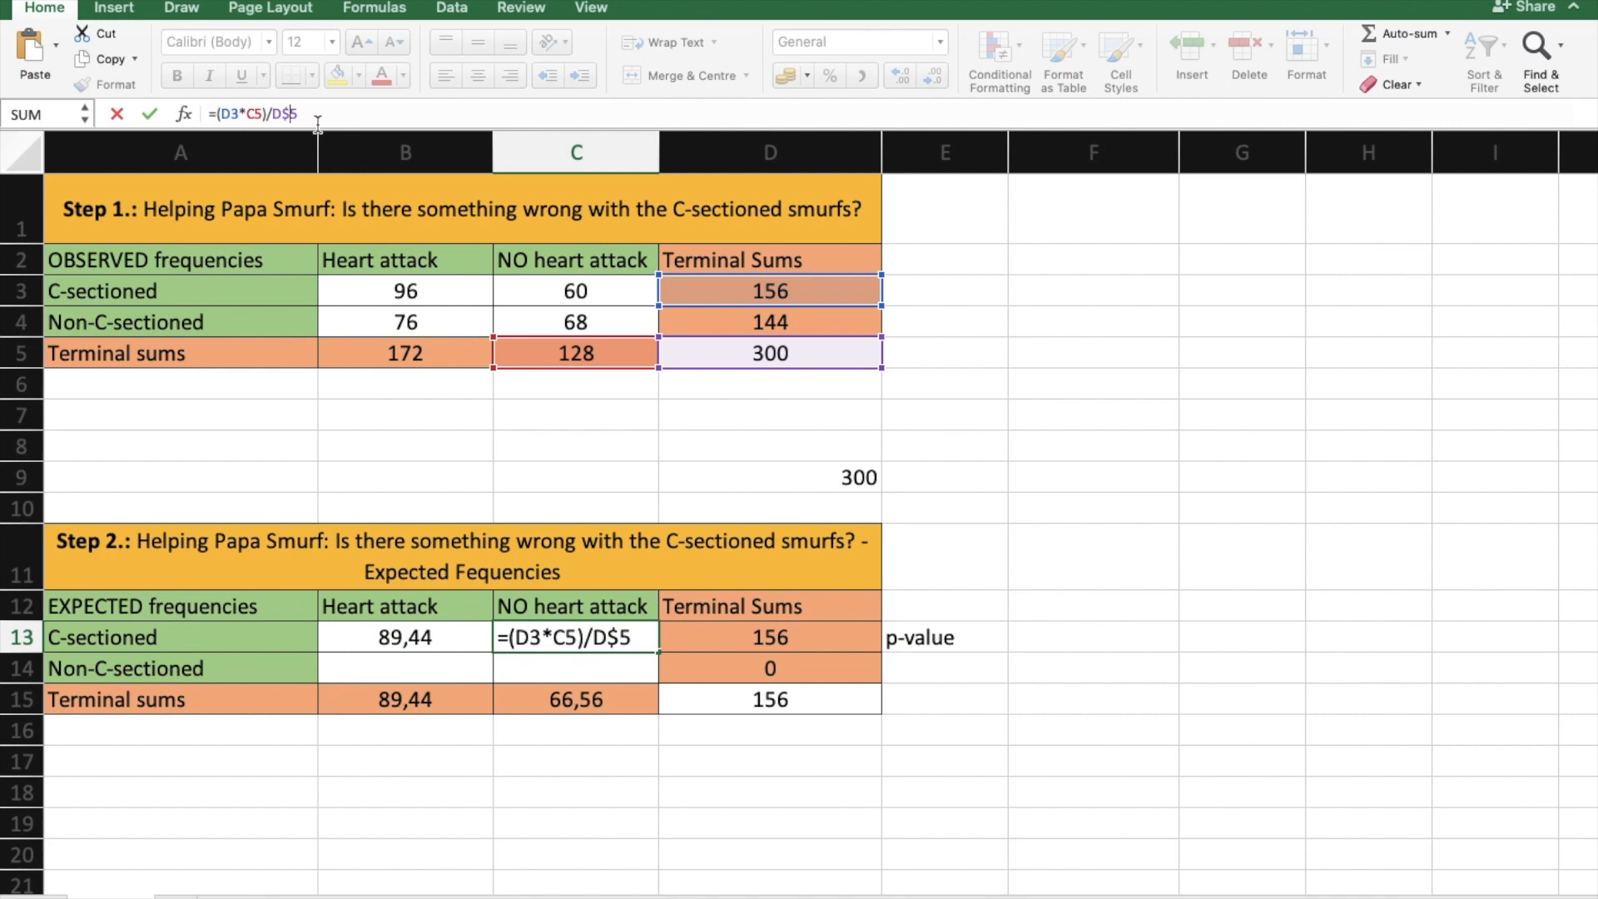
pyautogui.press('BackSpace')
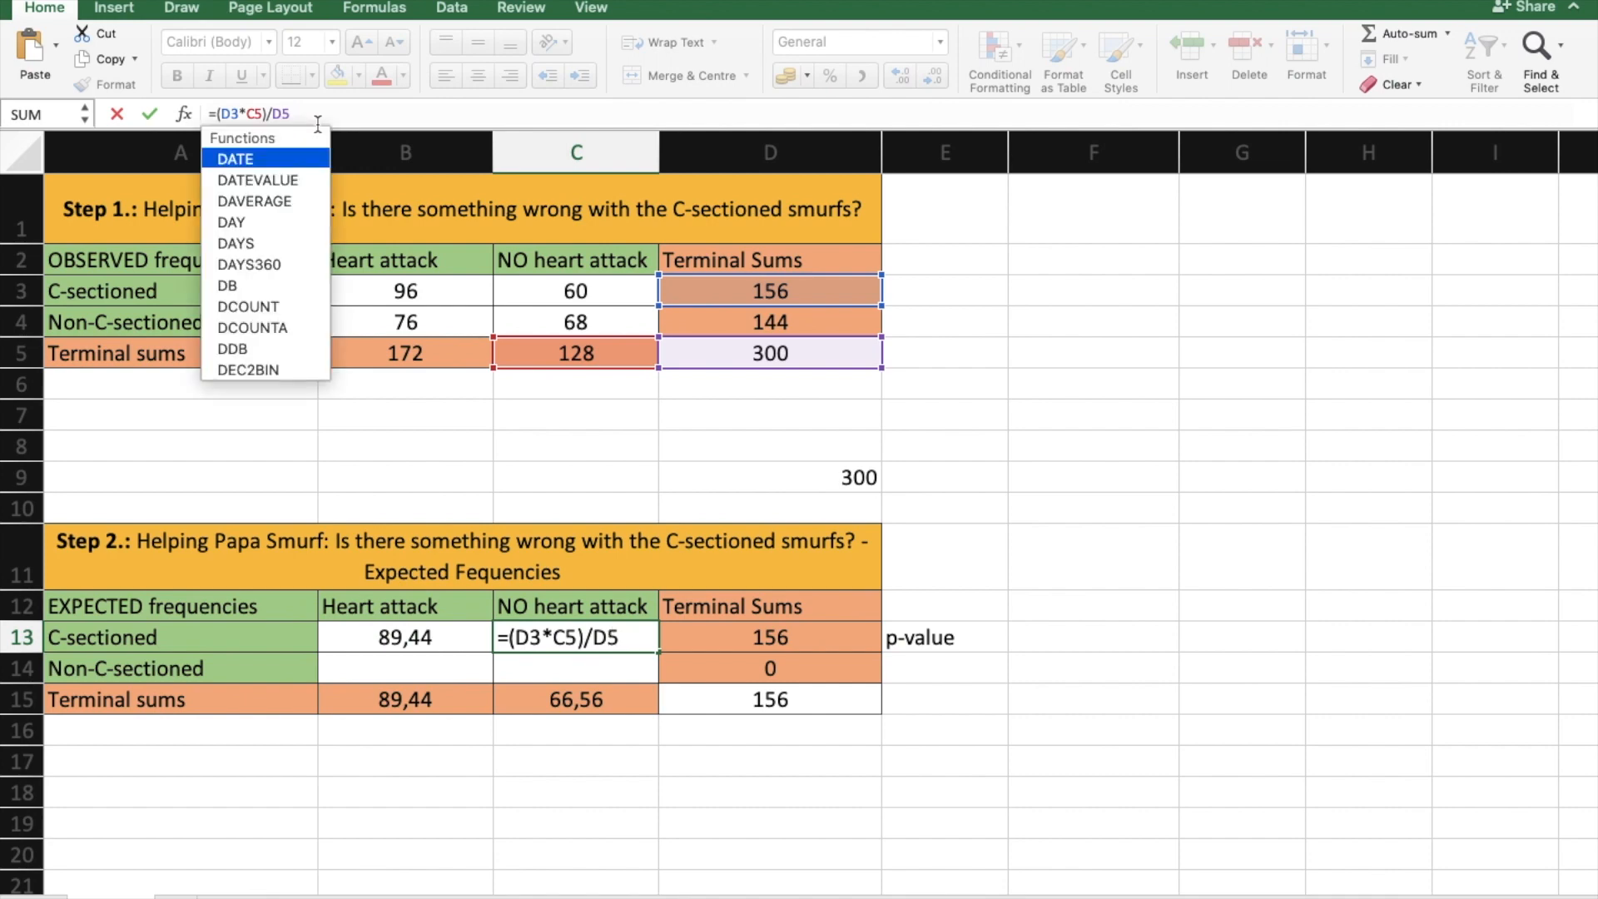
pyautogui.press('F4')
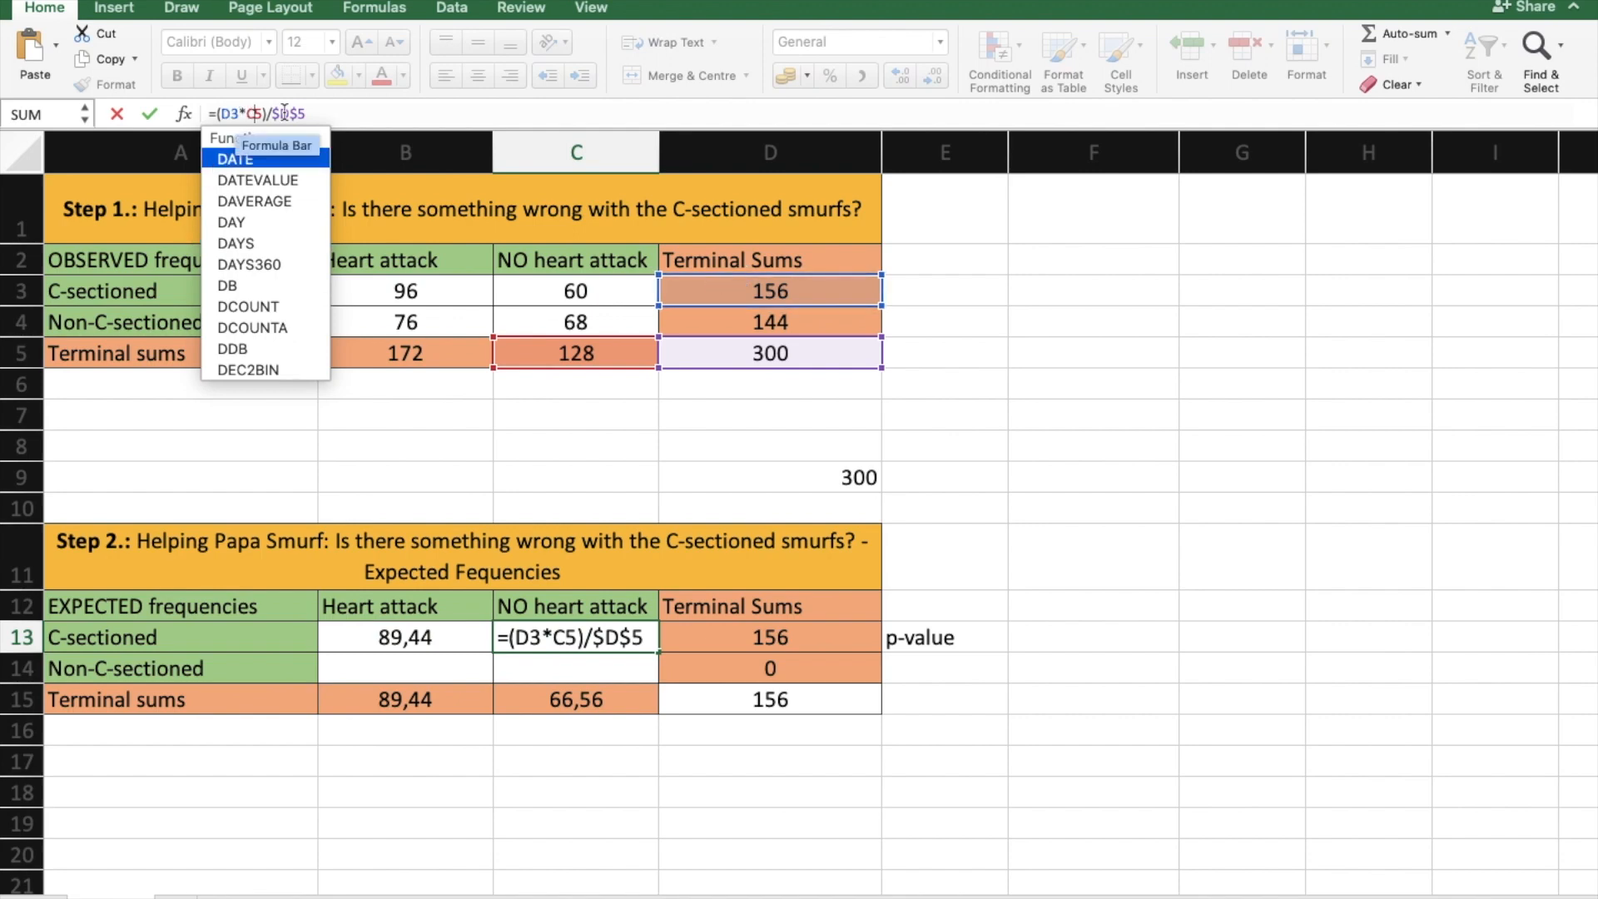
pyautogui.press('super+t')
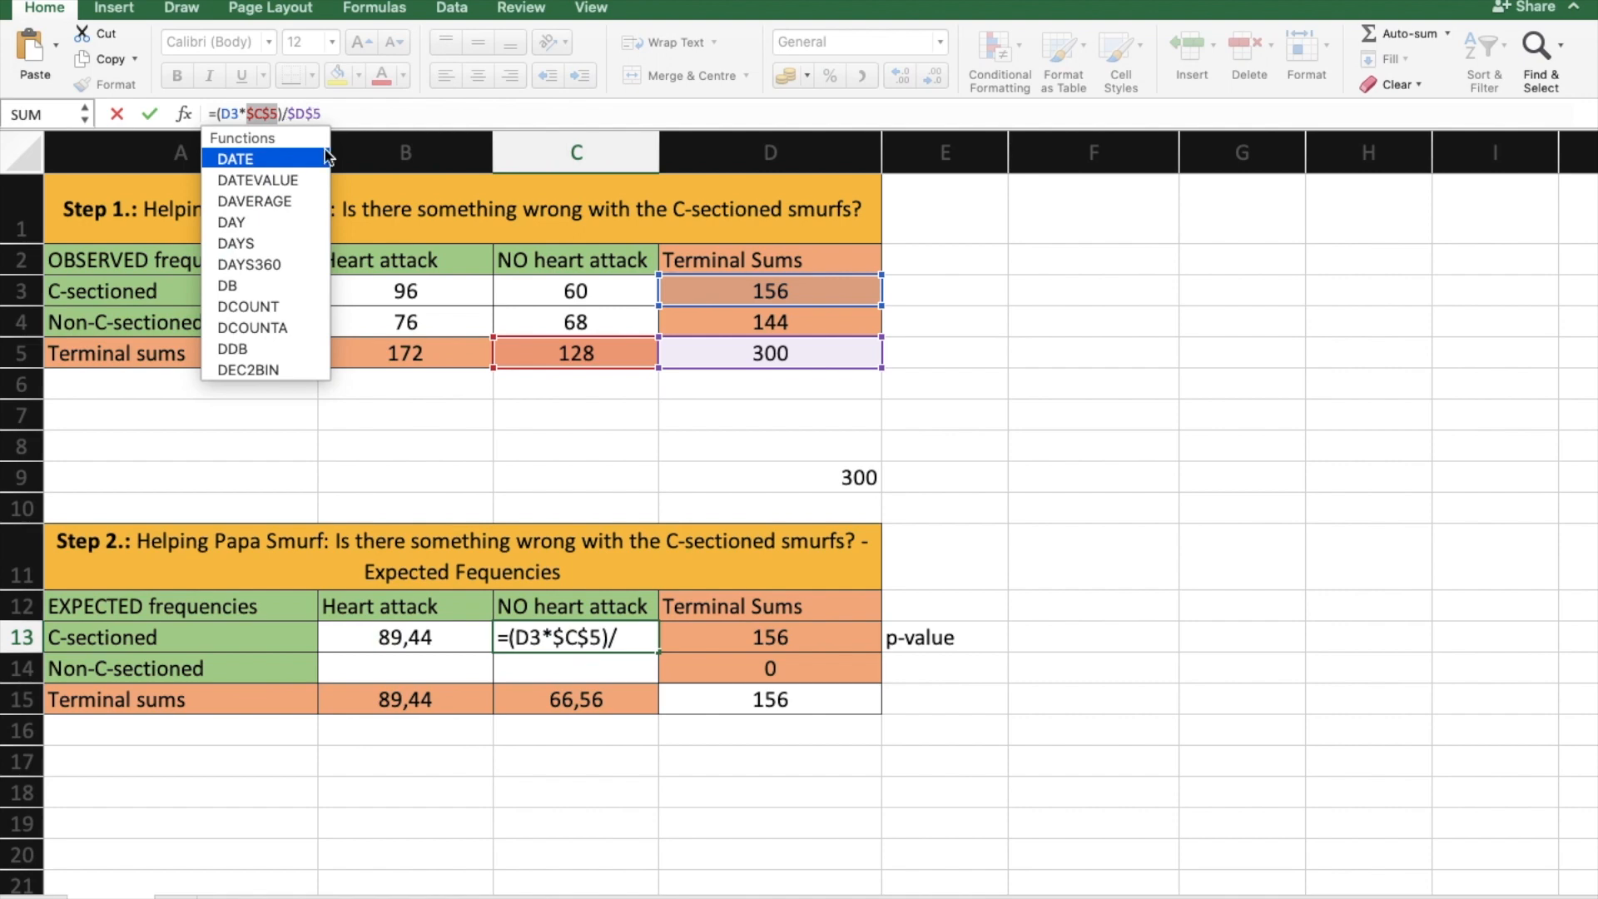
pyautogui.press('Return')
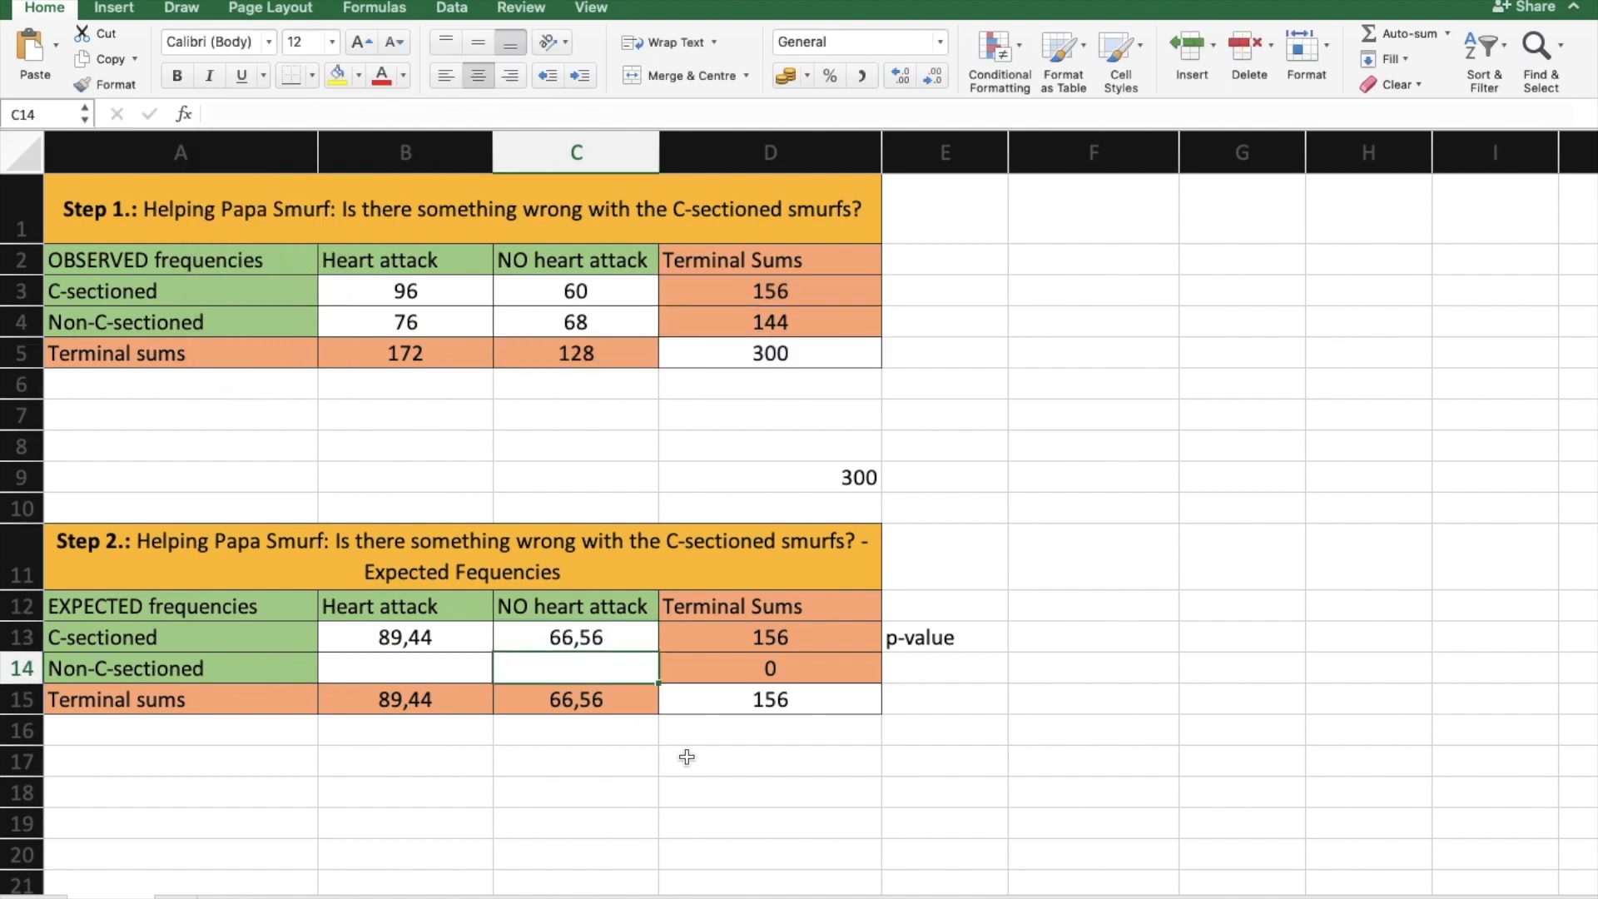
# Step: Fill the C13 formula down to C14 for the non-C-sectioned smurfs and check the copied cell references
pyautogui.click(642, 640)
pyautogui.moveTo(659, 654); pyautogui.dragTo(663, 684)
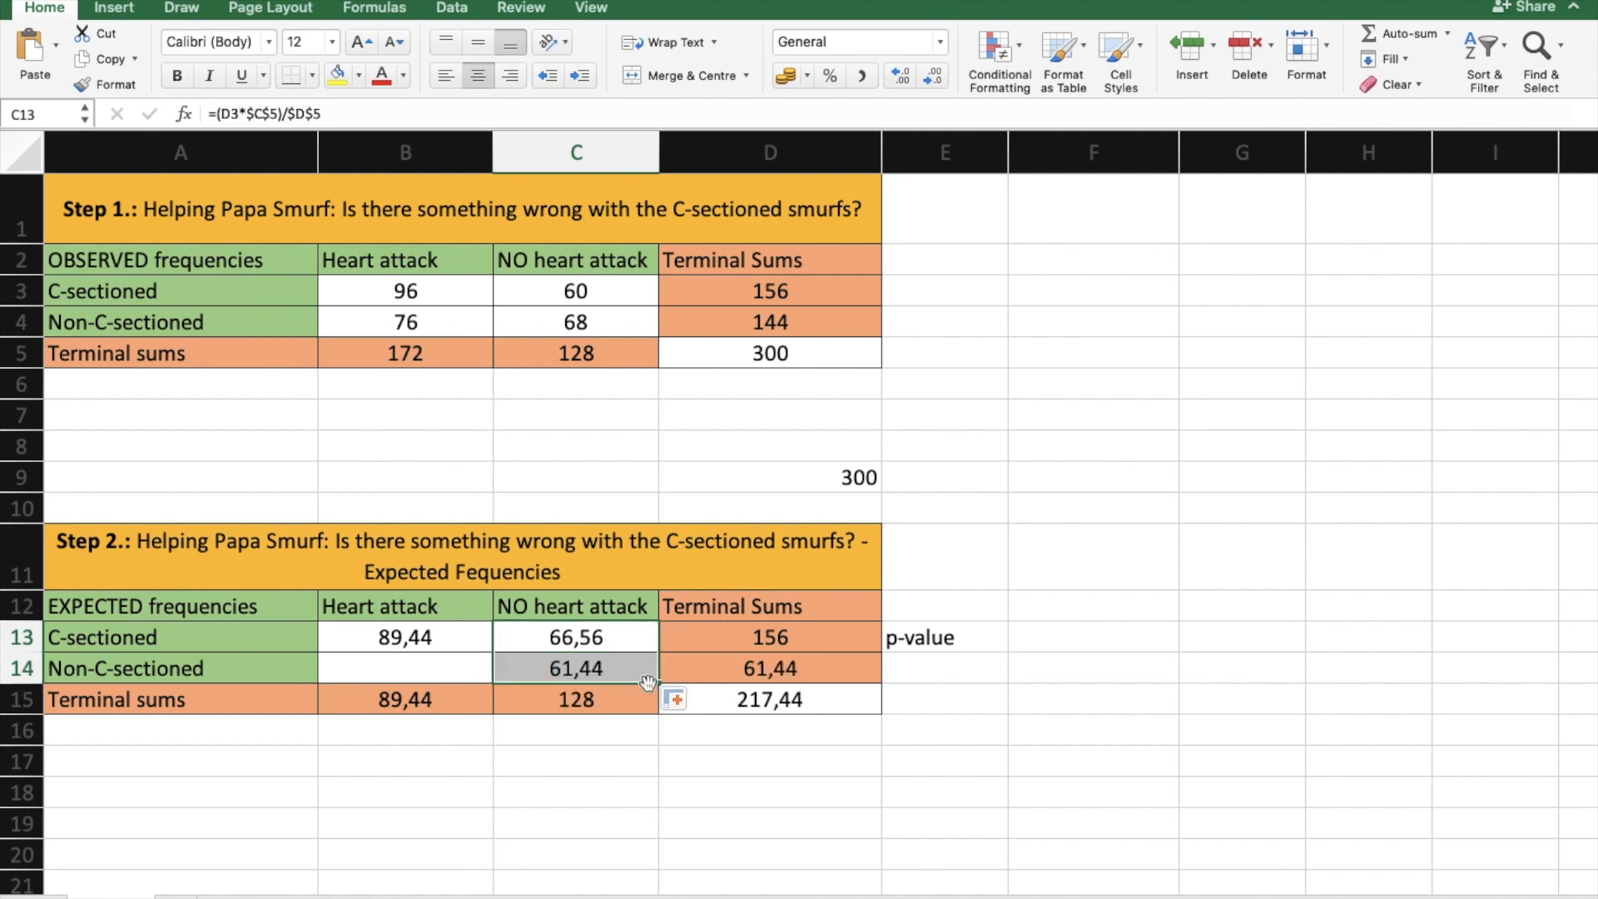
pyautogui.click(644, 674)
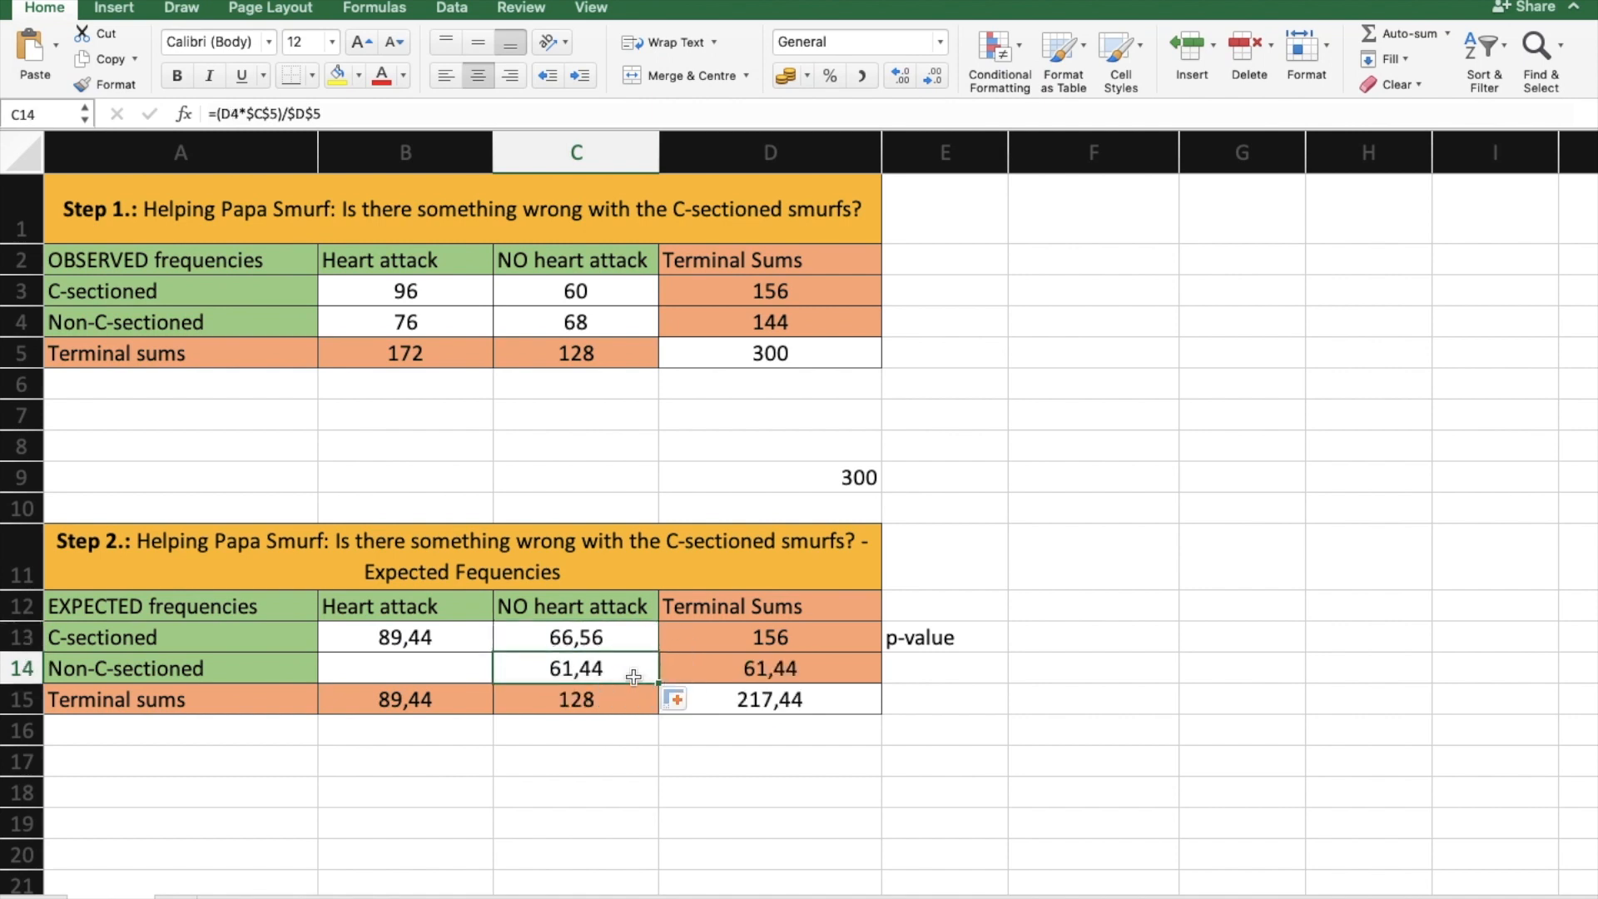
pyautogui.click(271, 112)
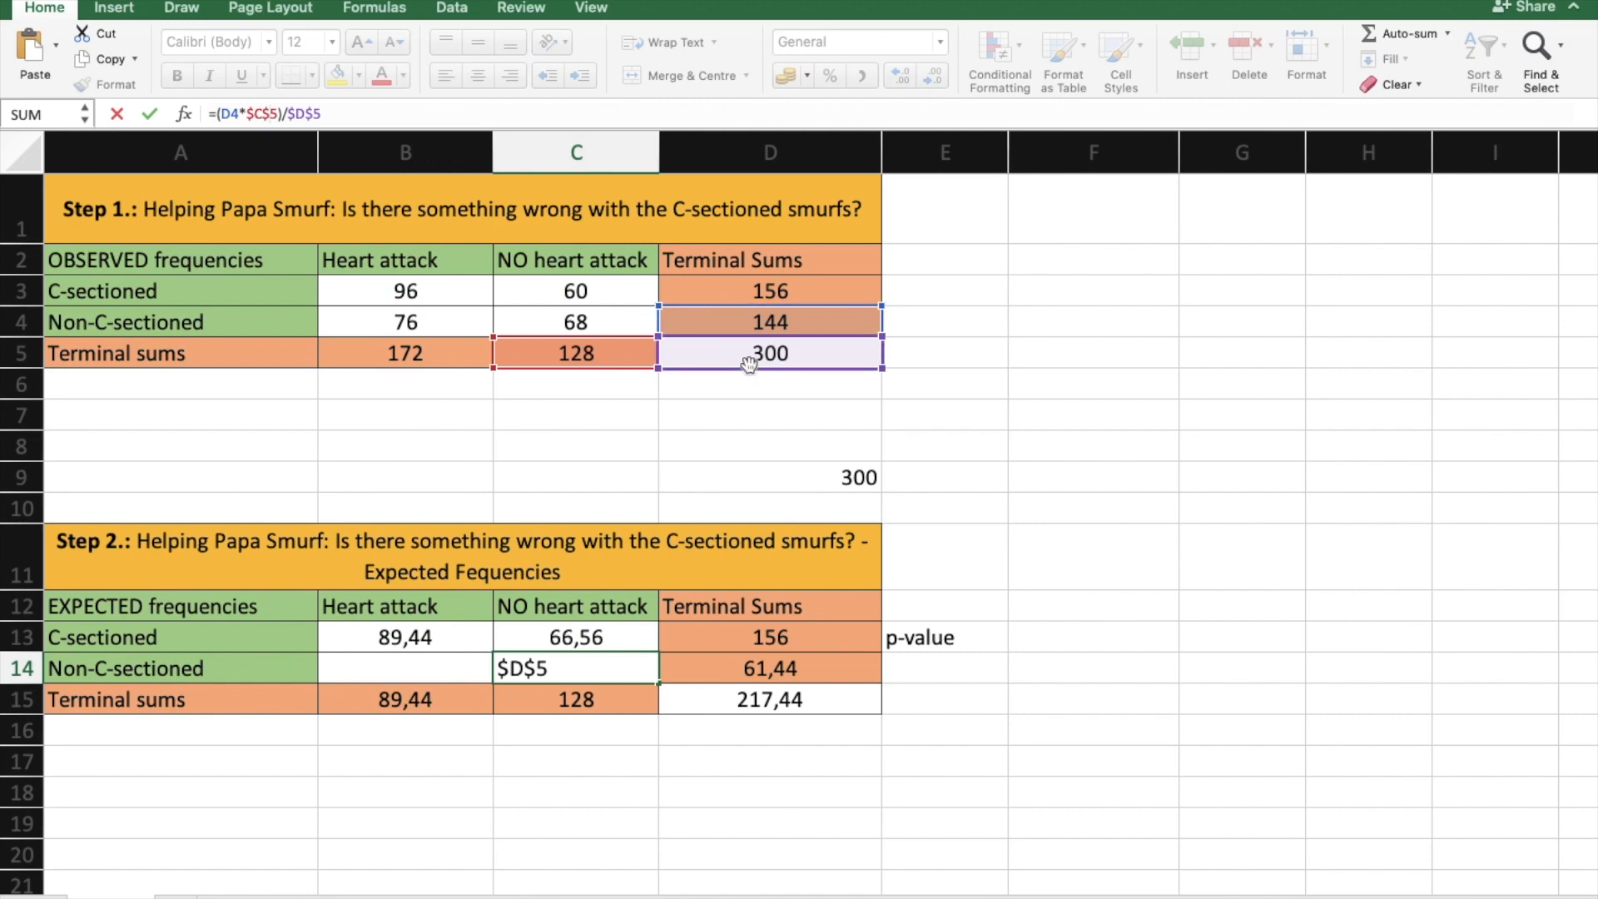
pyautogui.press('Return')
# Step: Lock the column total and grand total references in B13 so the formula reads =(D3*$B$5)/$D$5
pyautogui.click(400, 639)
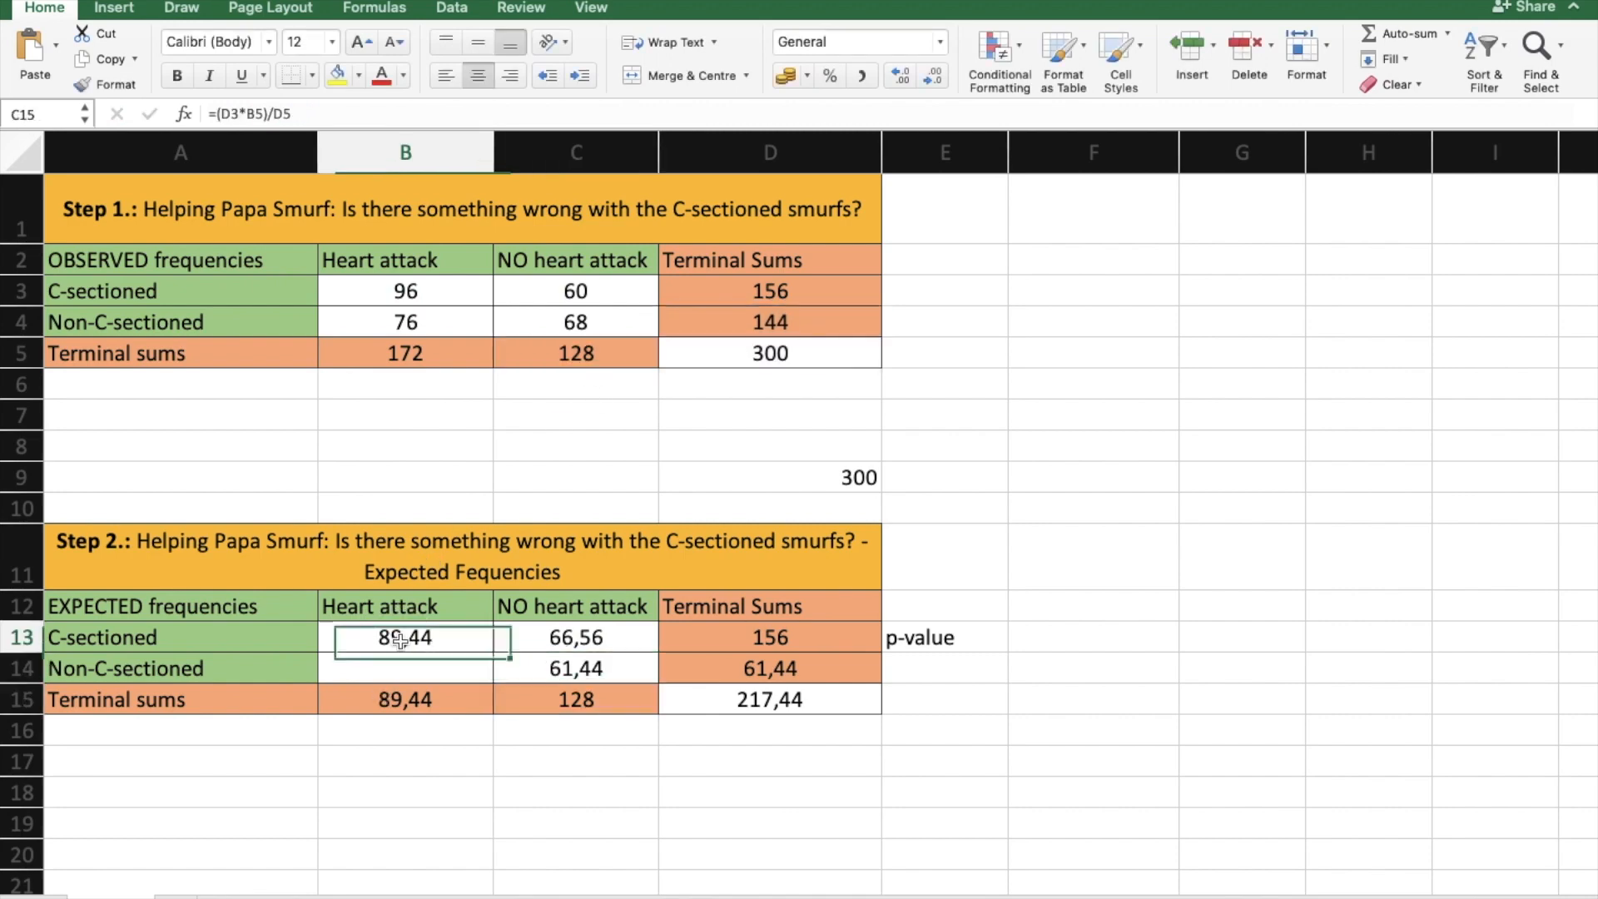
pyautogui.click(284, 114)
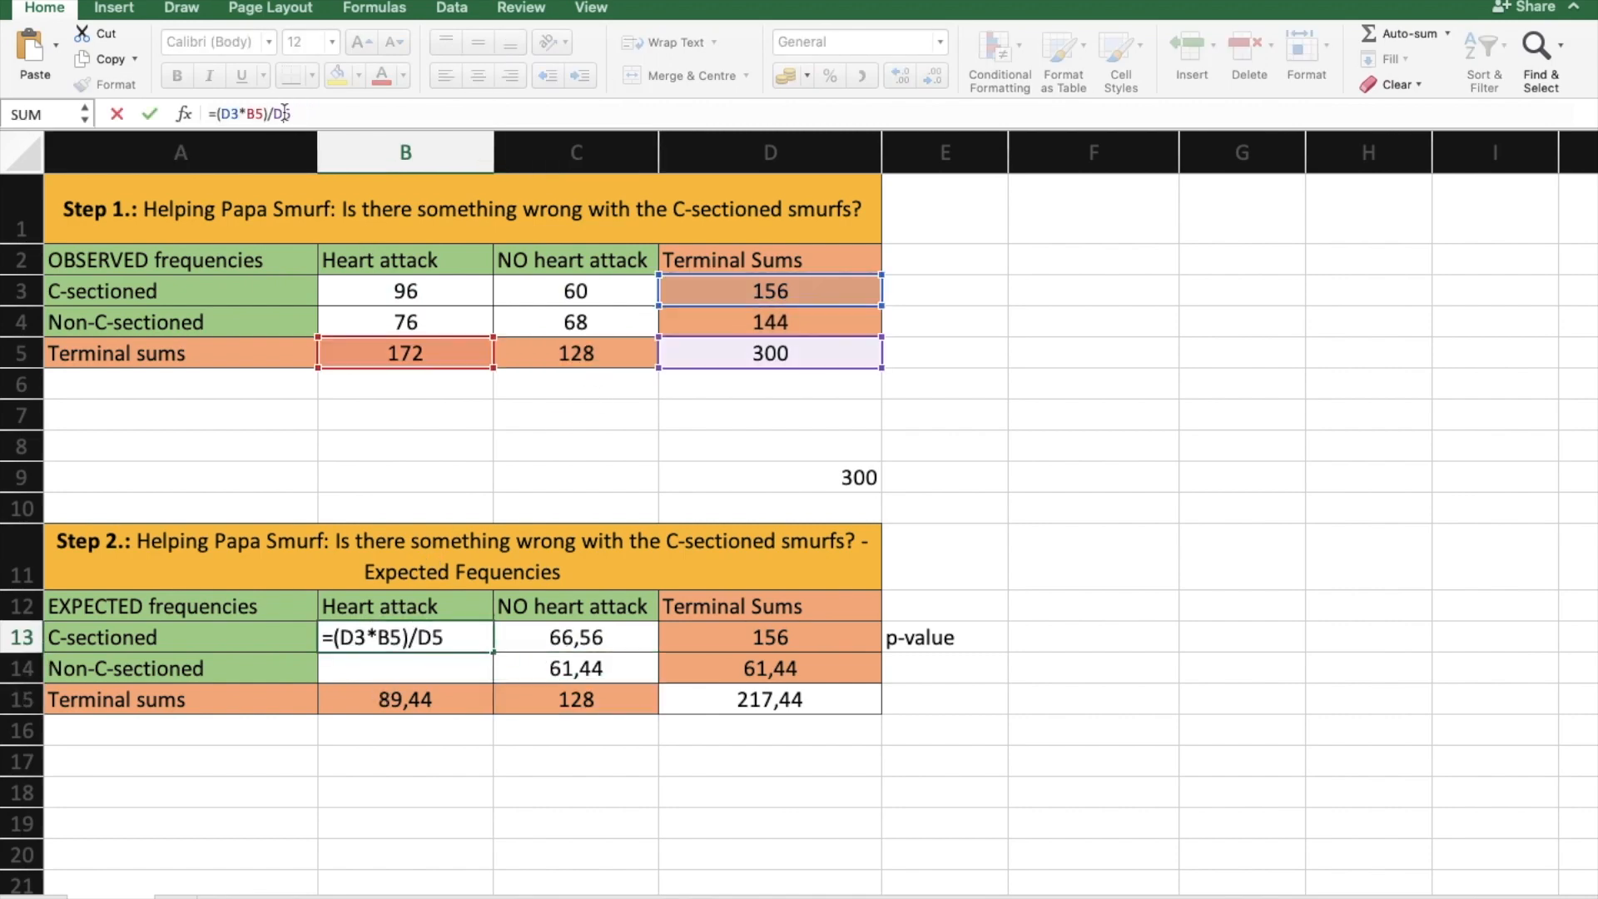
pyautogui.press('F4')
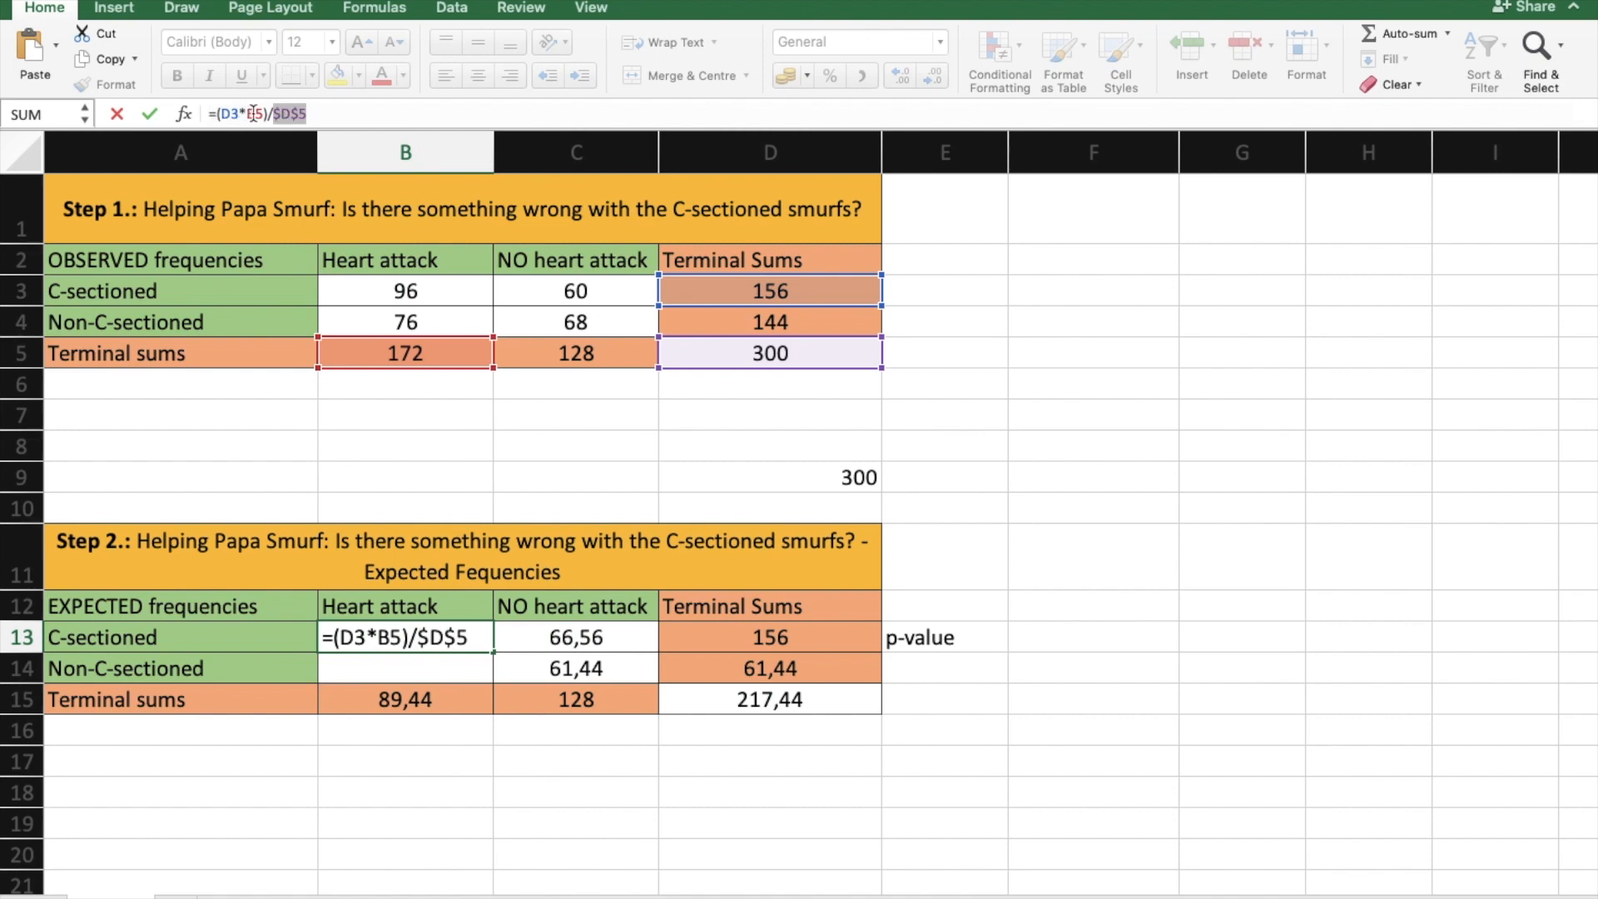
pyautogui.click(254, 114)
pyautogui.press('F4')
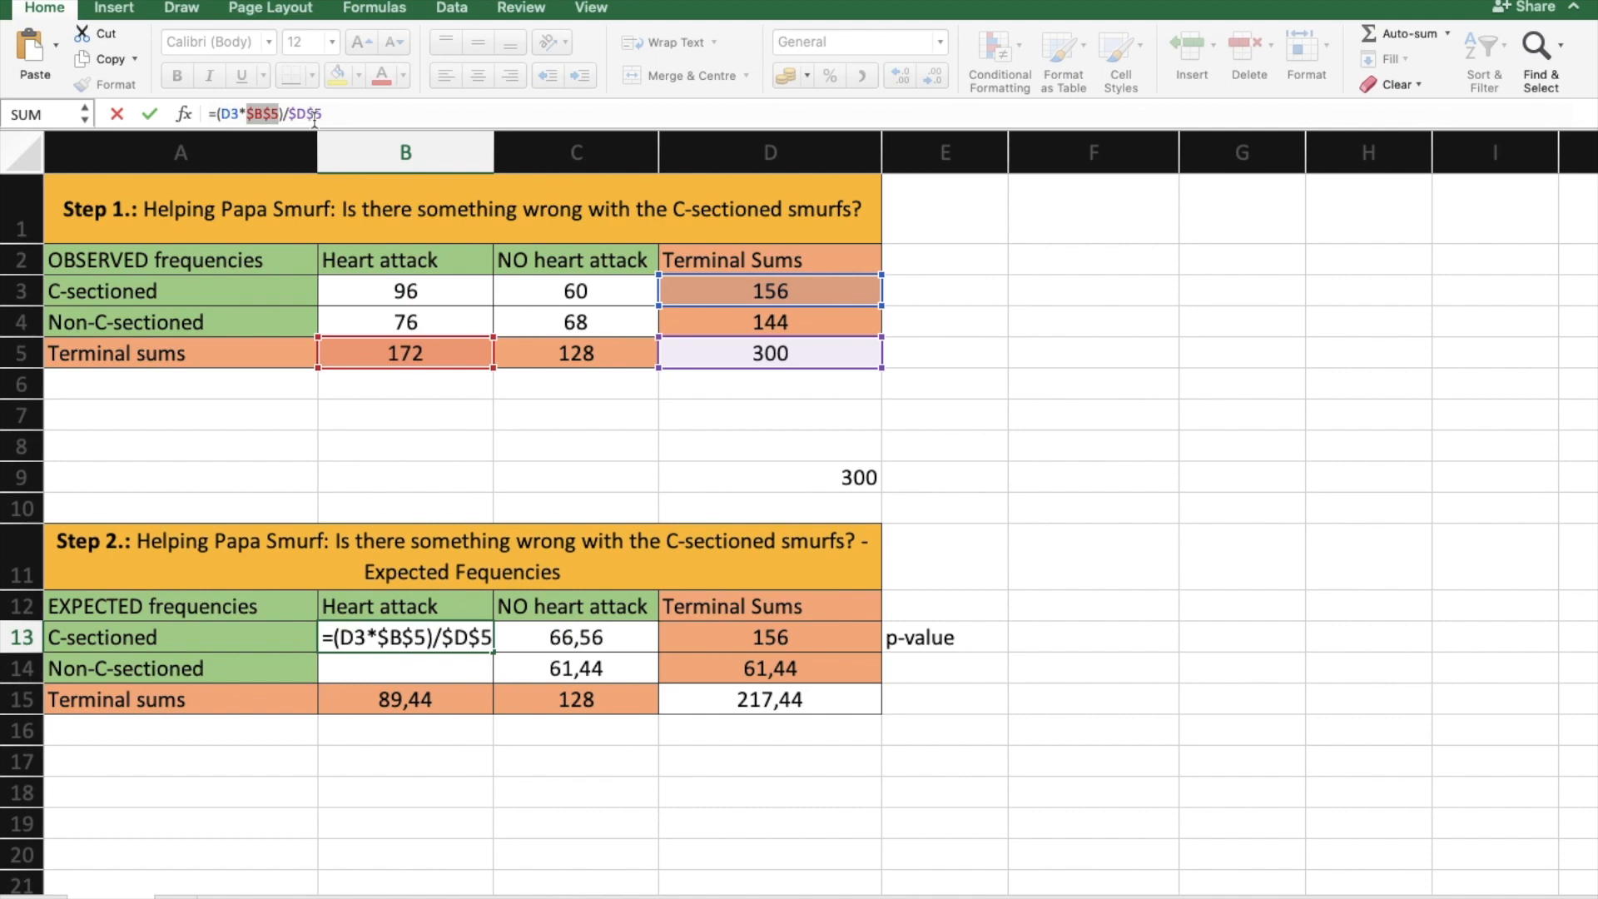
pyautogui.press('Return')
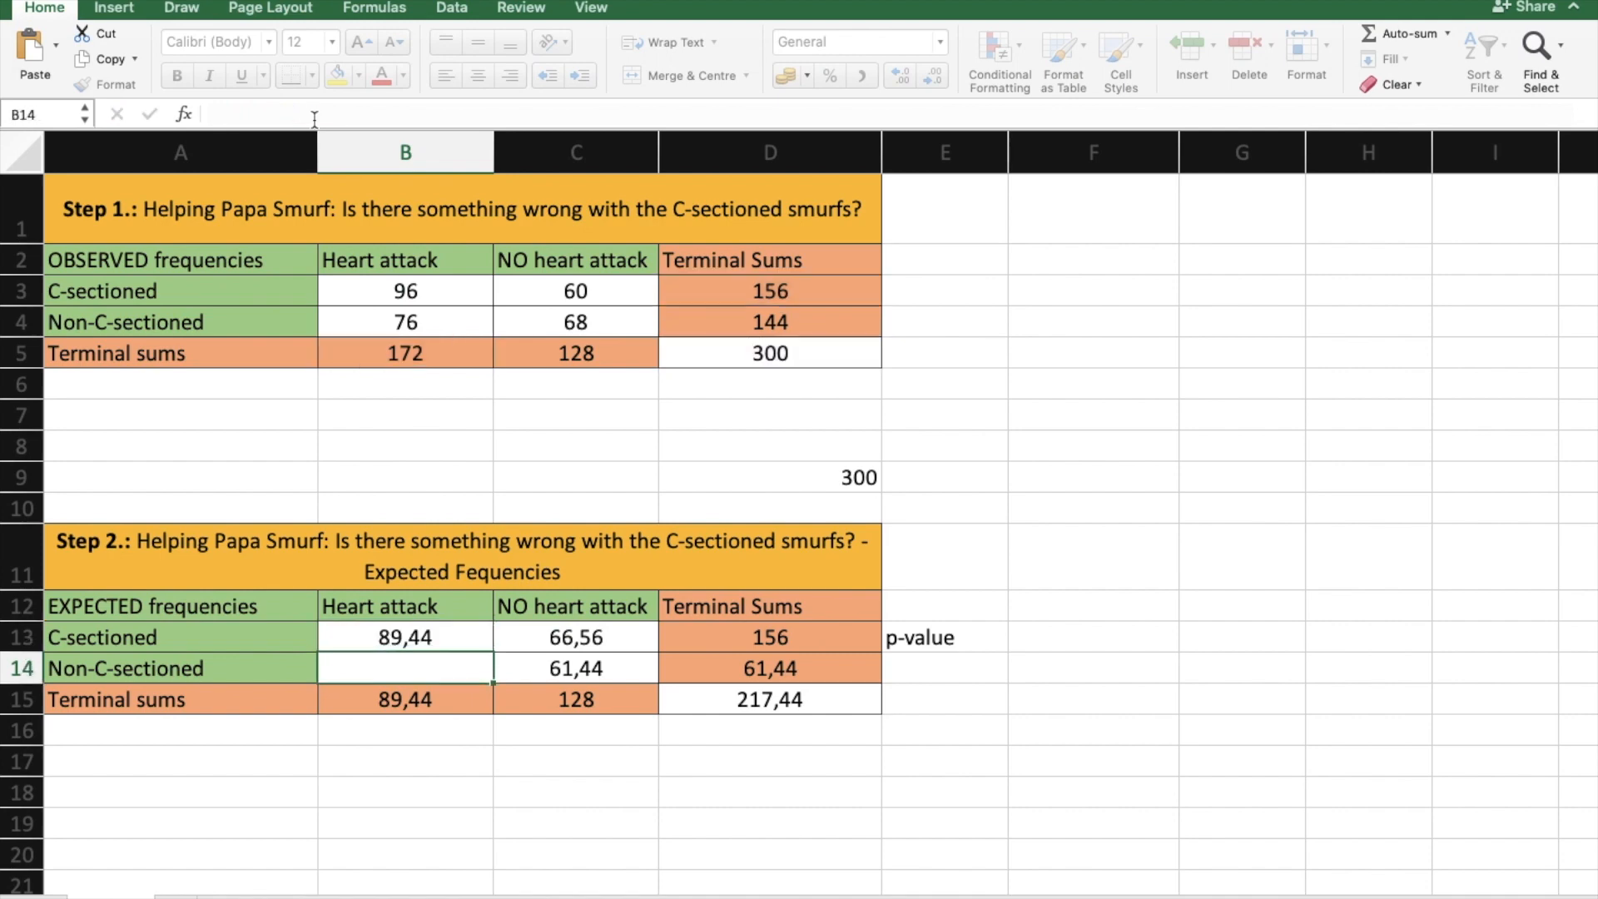
# Step: Fill the B13 formula down to B14 for the non-C-sectioned heart attack frequency and check its references
pyautogui.click(434, 636)
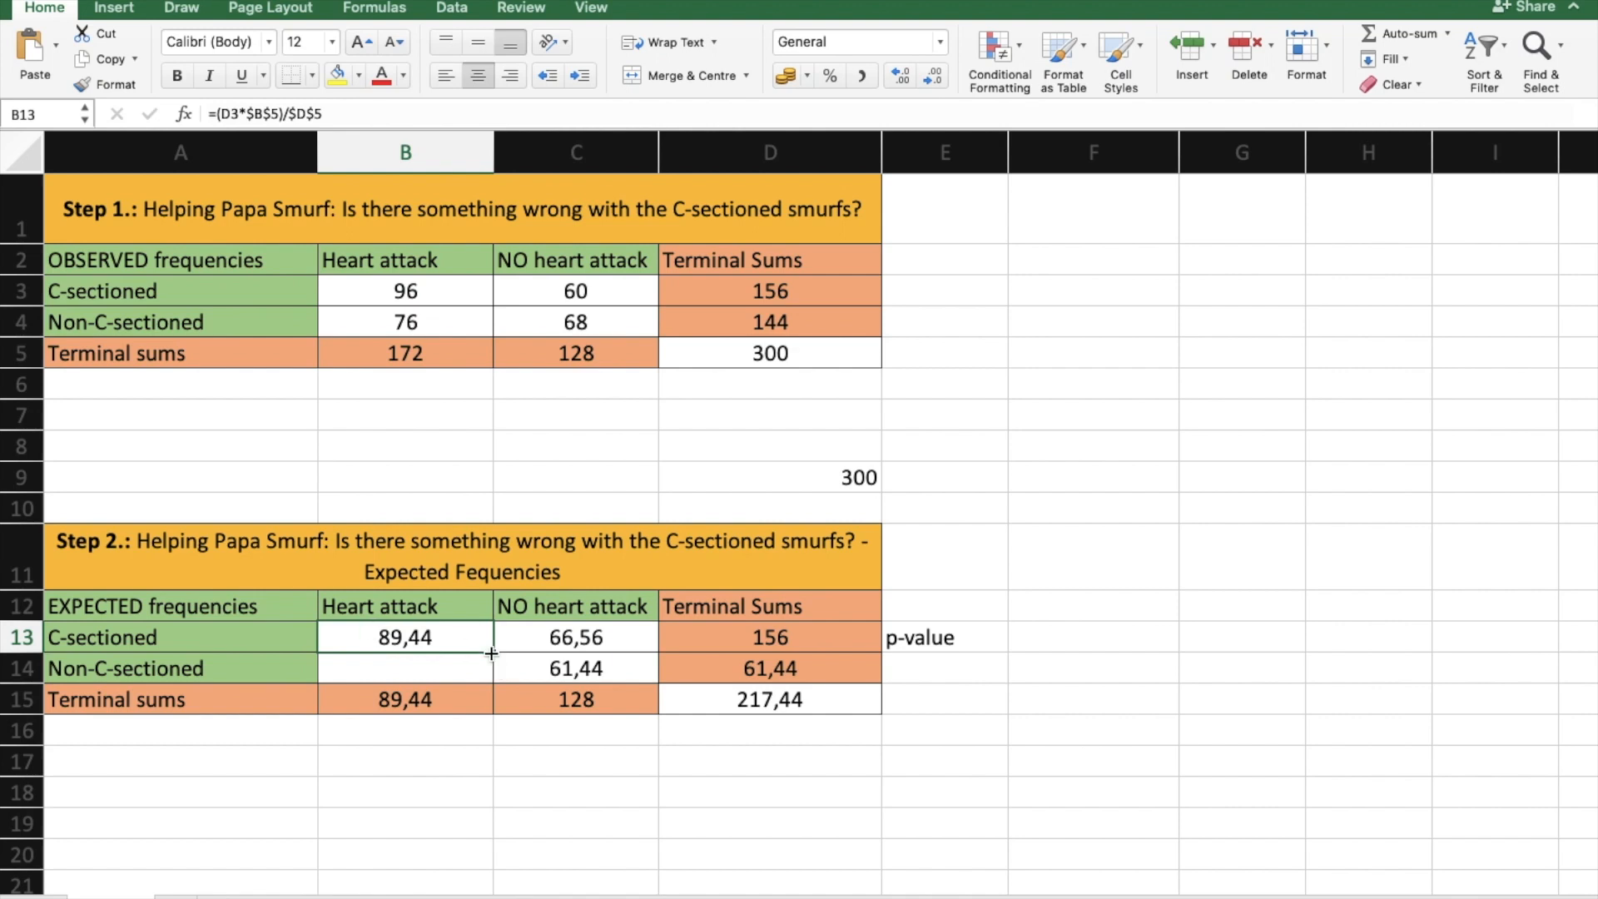
pyautogui.moveTo(494, 652); pyautogui.dragTo(494, 672)
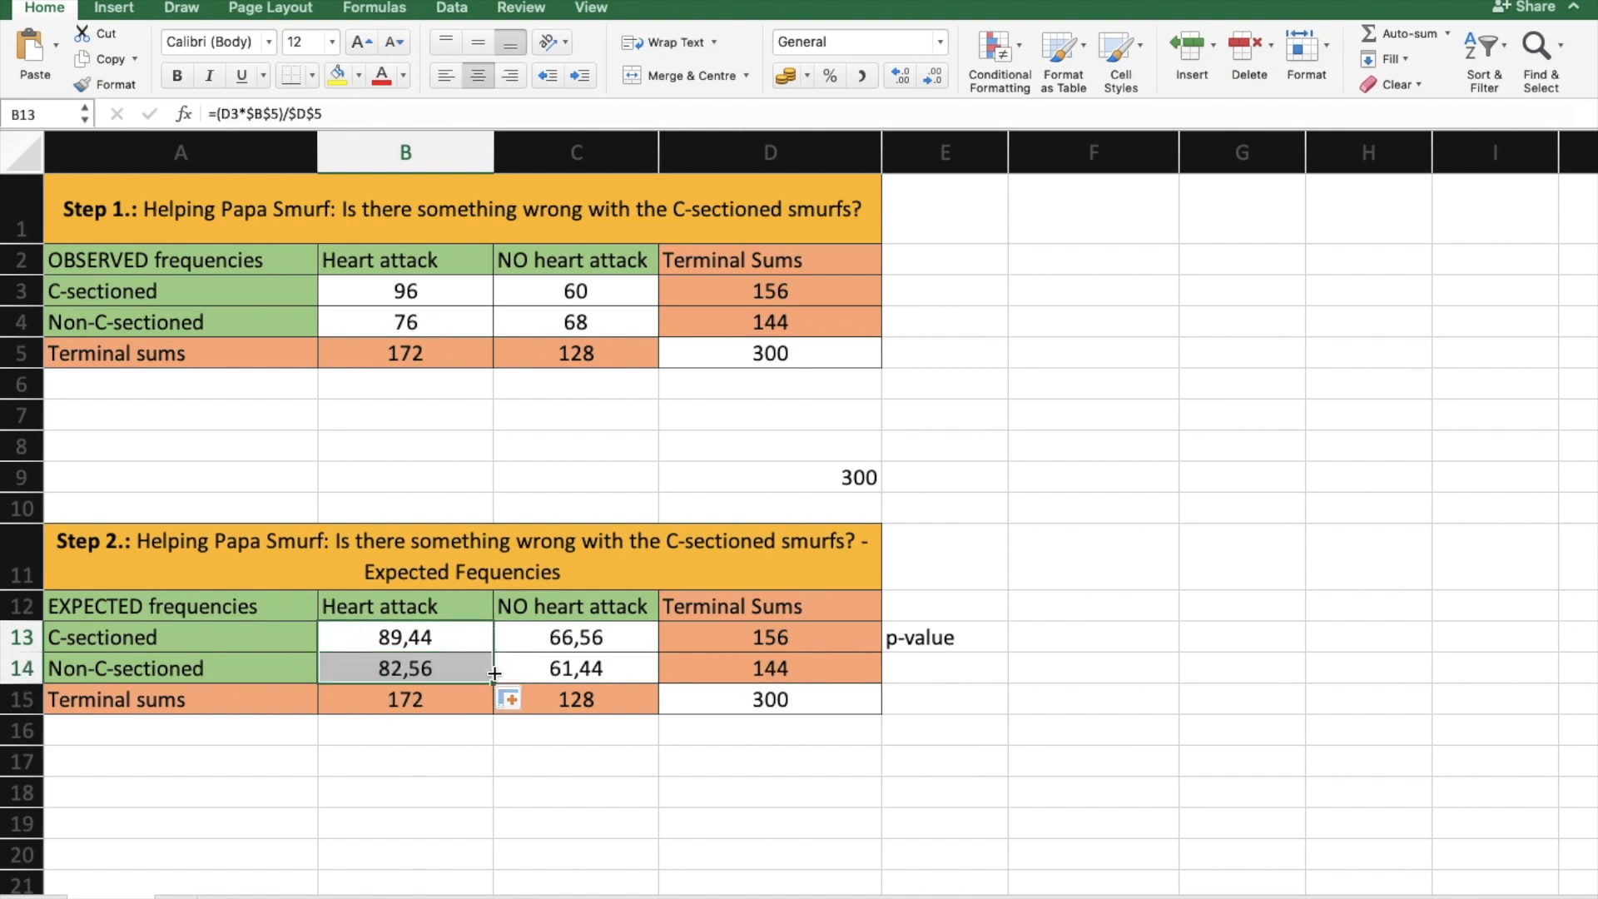
pyautogui.click(441, 665)
pyautogui.click(295, 114)
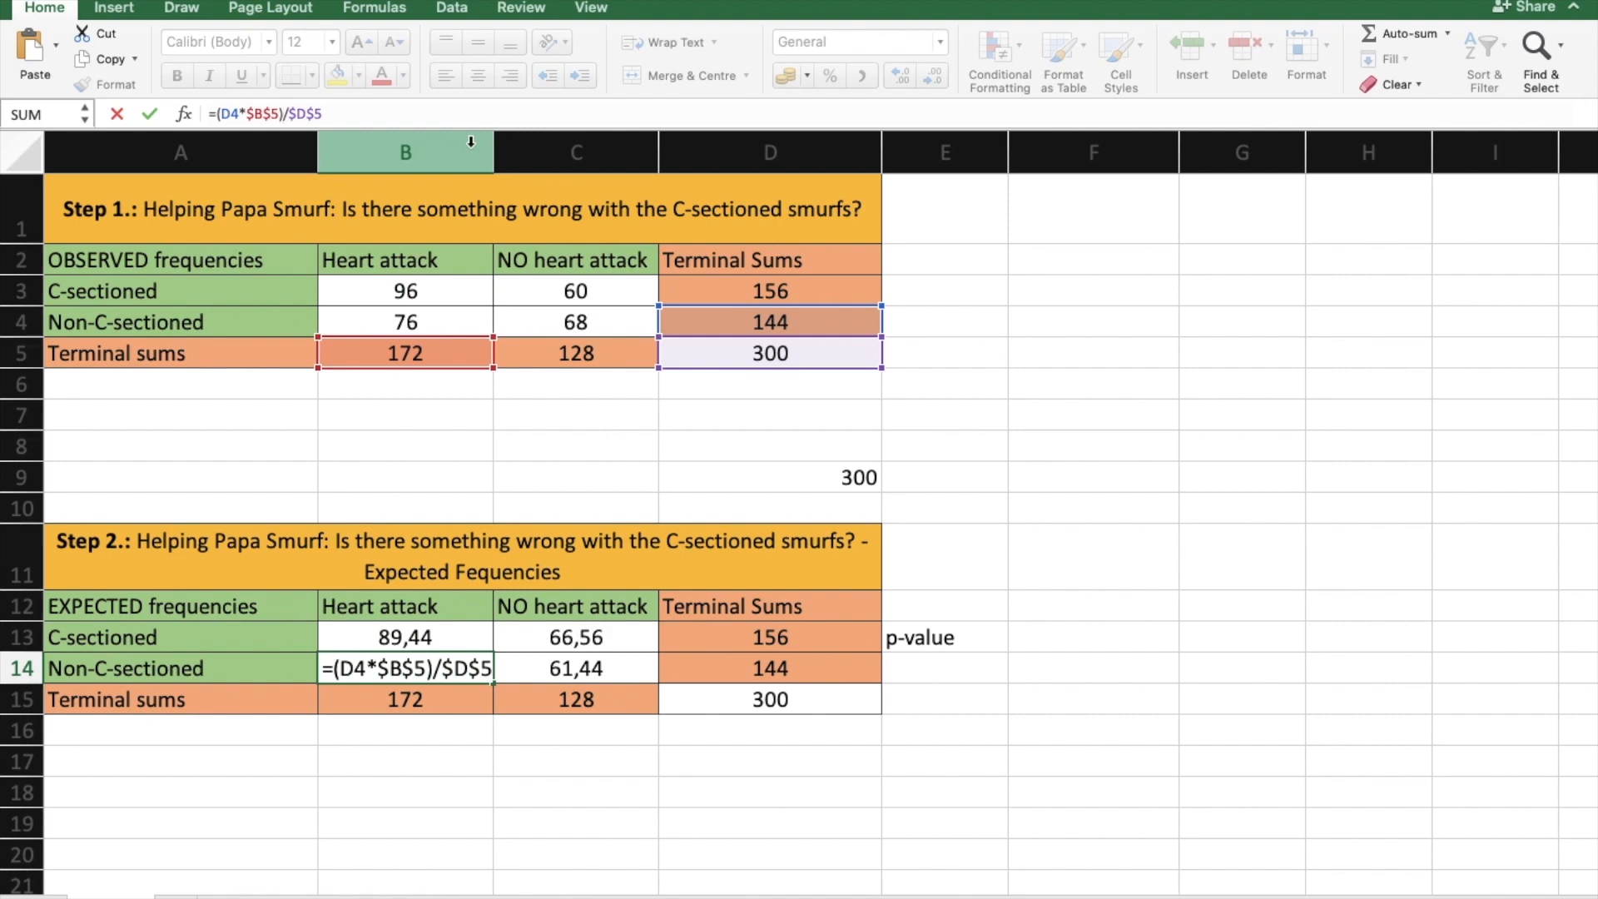
pyautogui.press('Return')
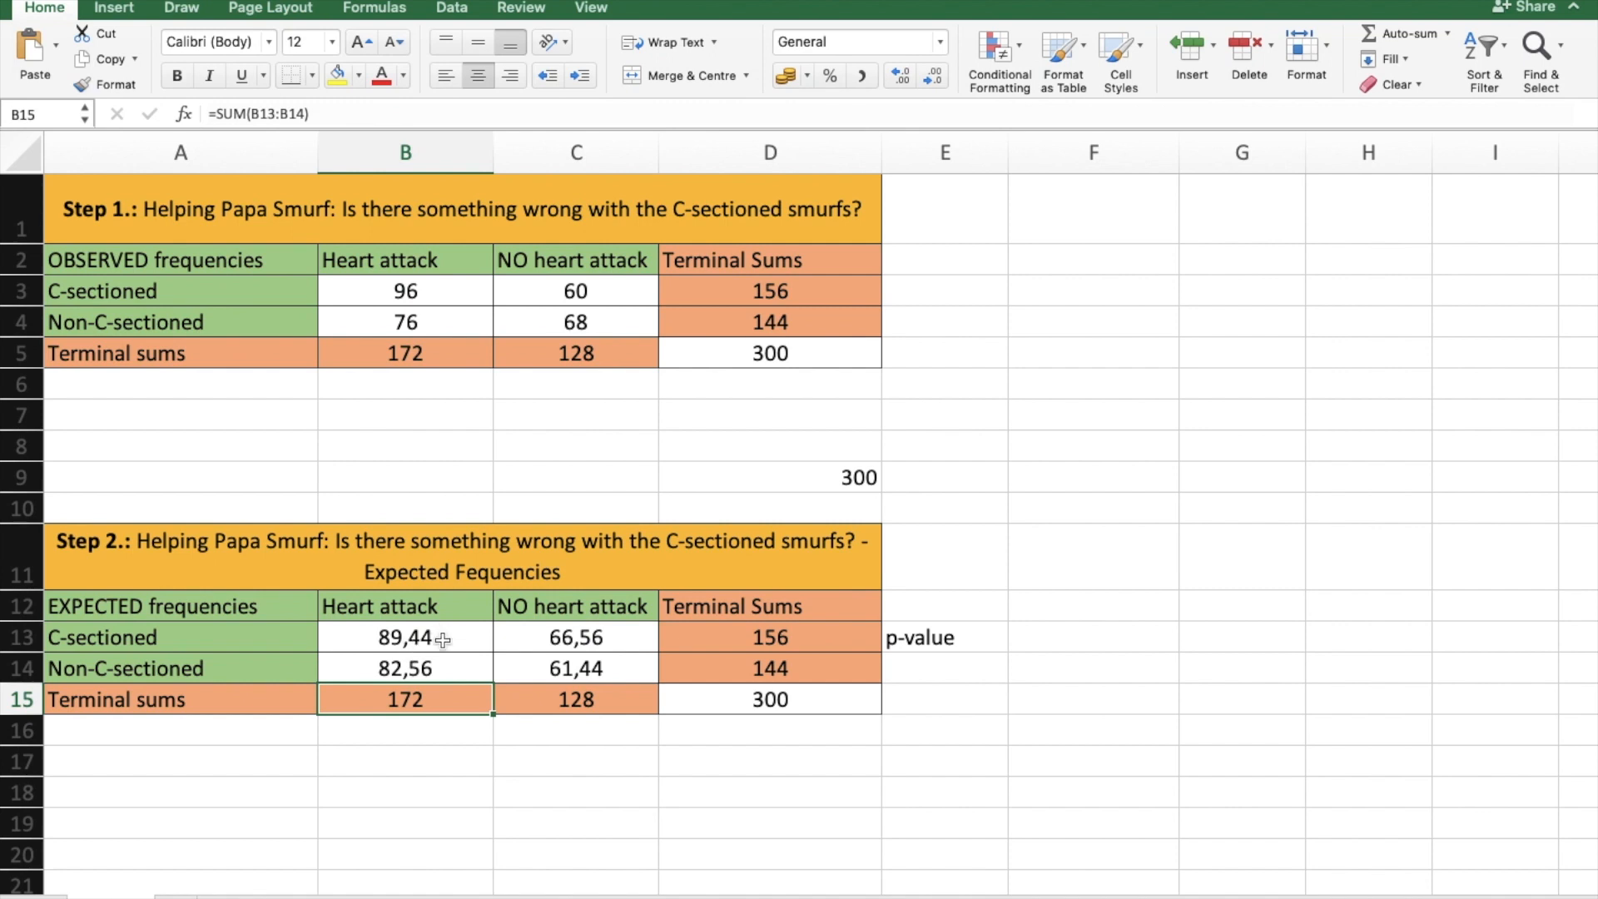
# Step: Calculate the p-value in F13 with =CHISQ.TEST(B3:C4;B13:C14), comparing the observed and expected frequencies
pyautogui.scroll(-4, 442, 639)
pyautogui.scroll(4, 442, 639)
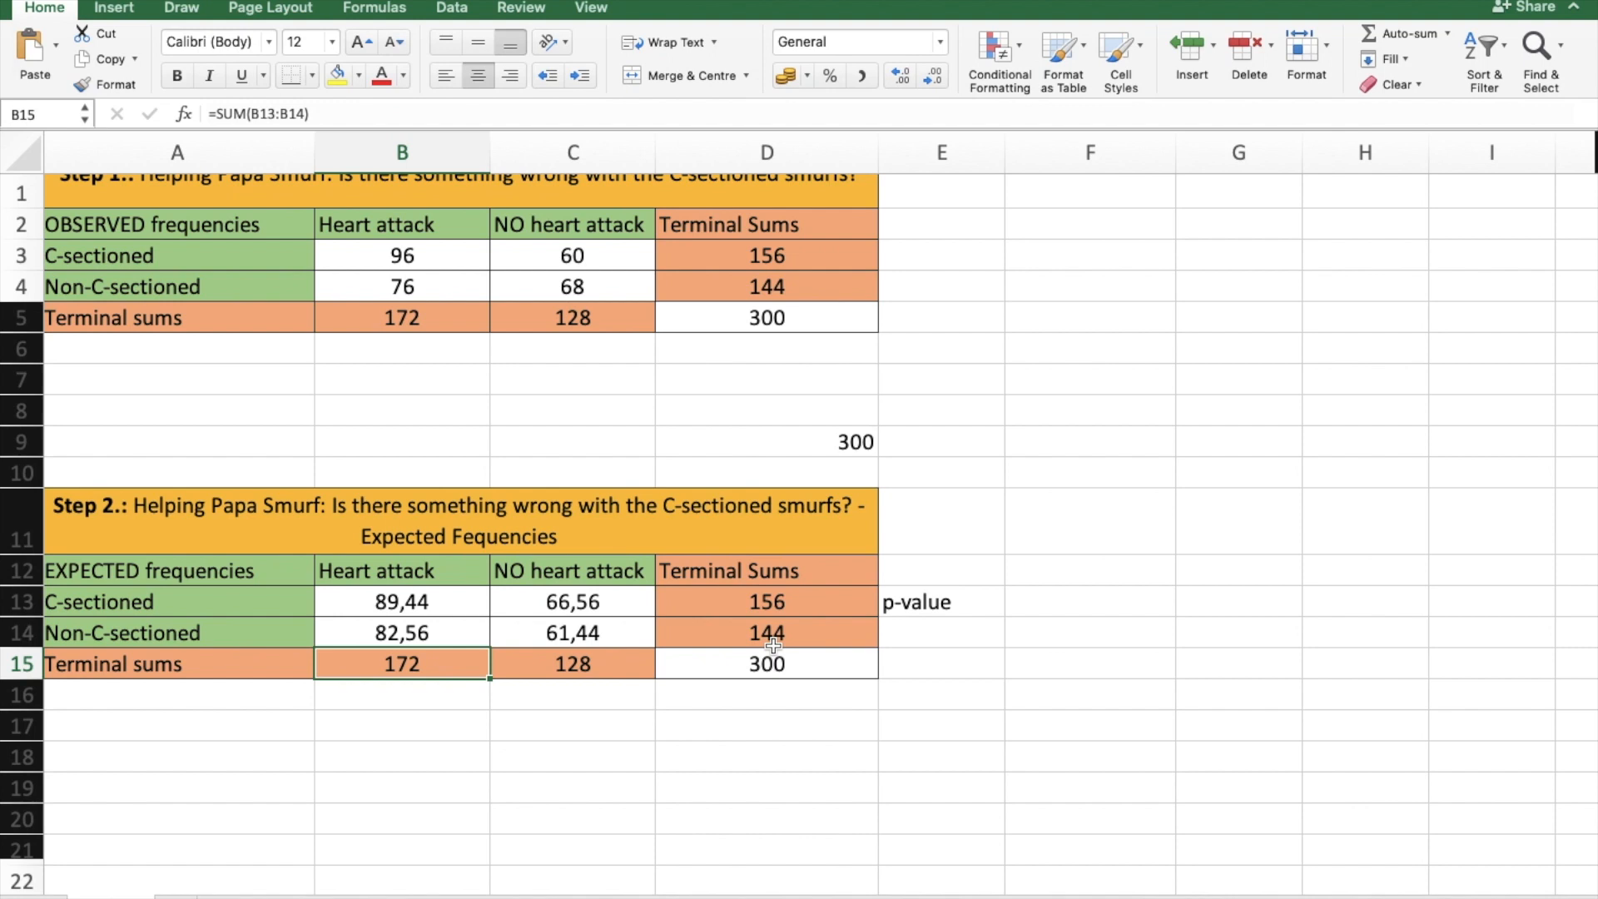
pyautogui.click(388, 613)
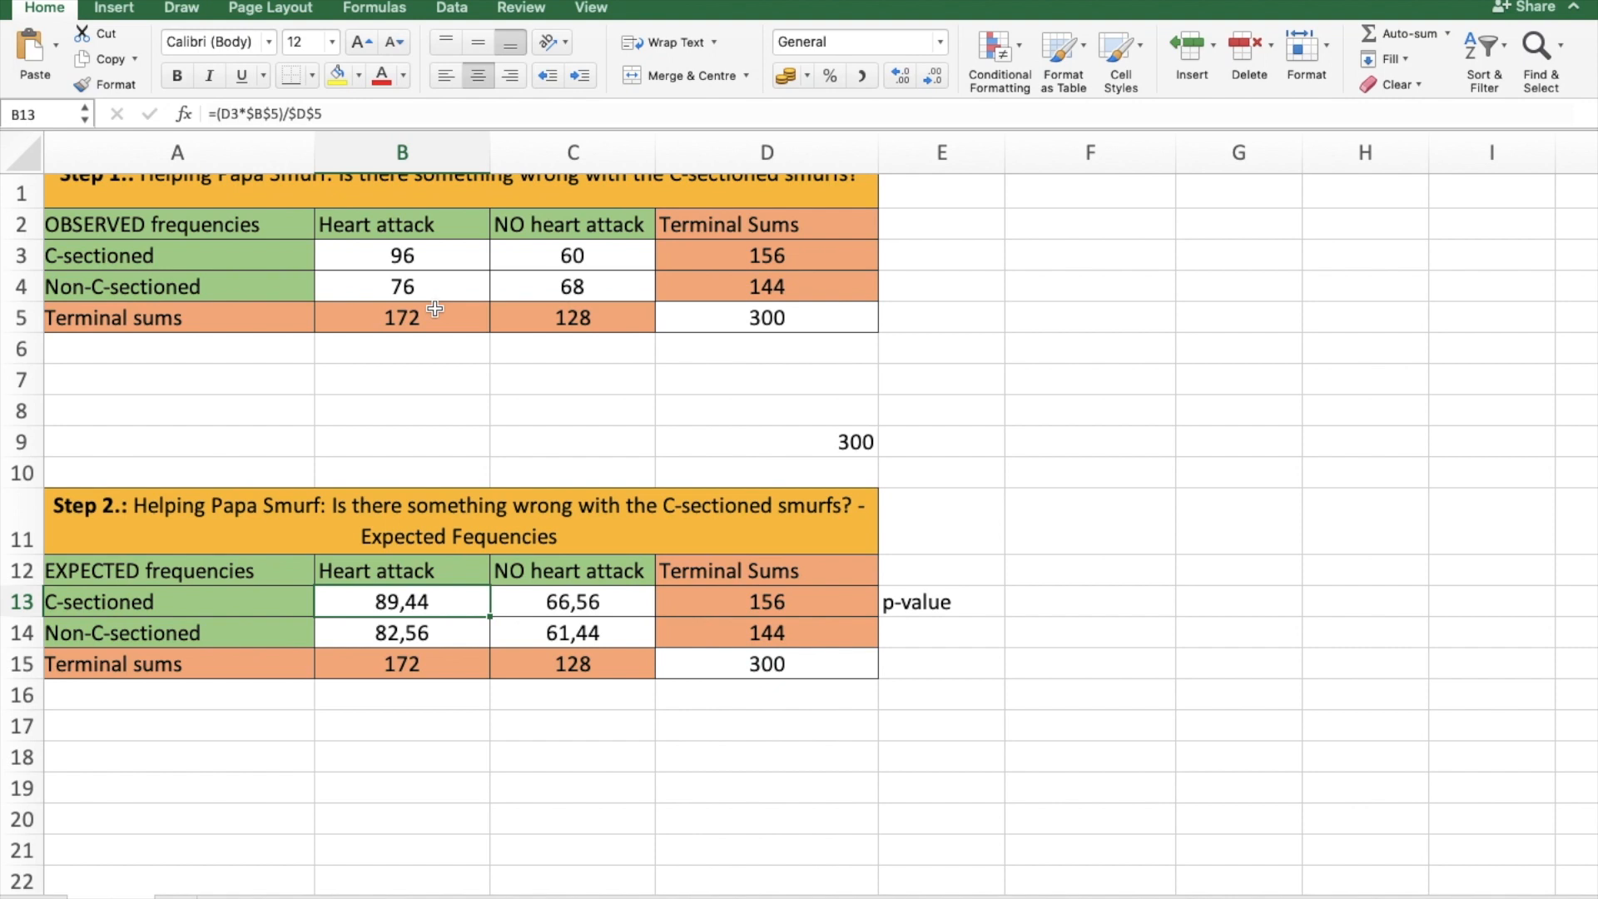
pyautogui.click(1077, 607)
pyautogui.write('=chi')
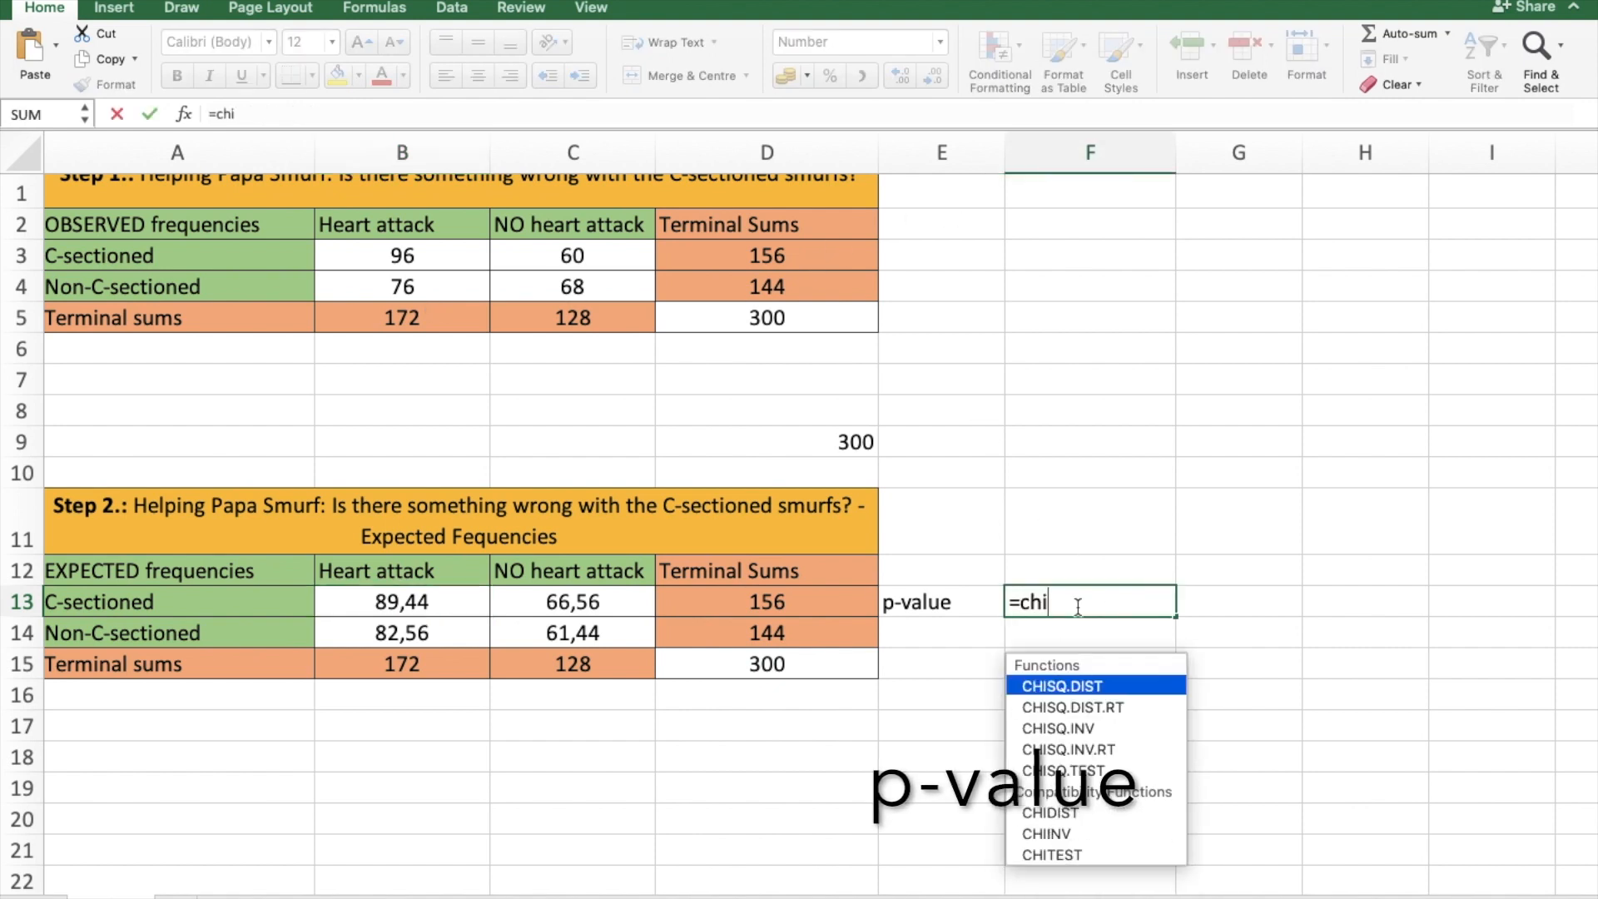
pyautogui.doubleClick(1075, 772)
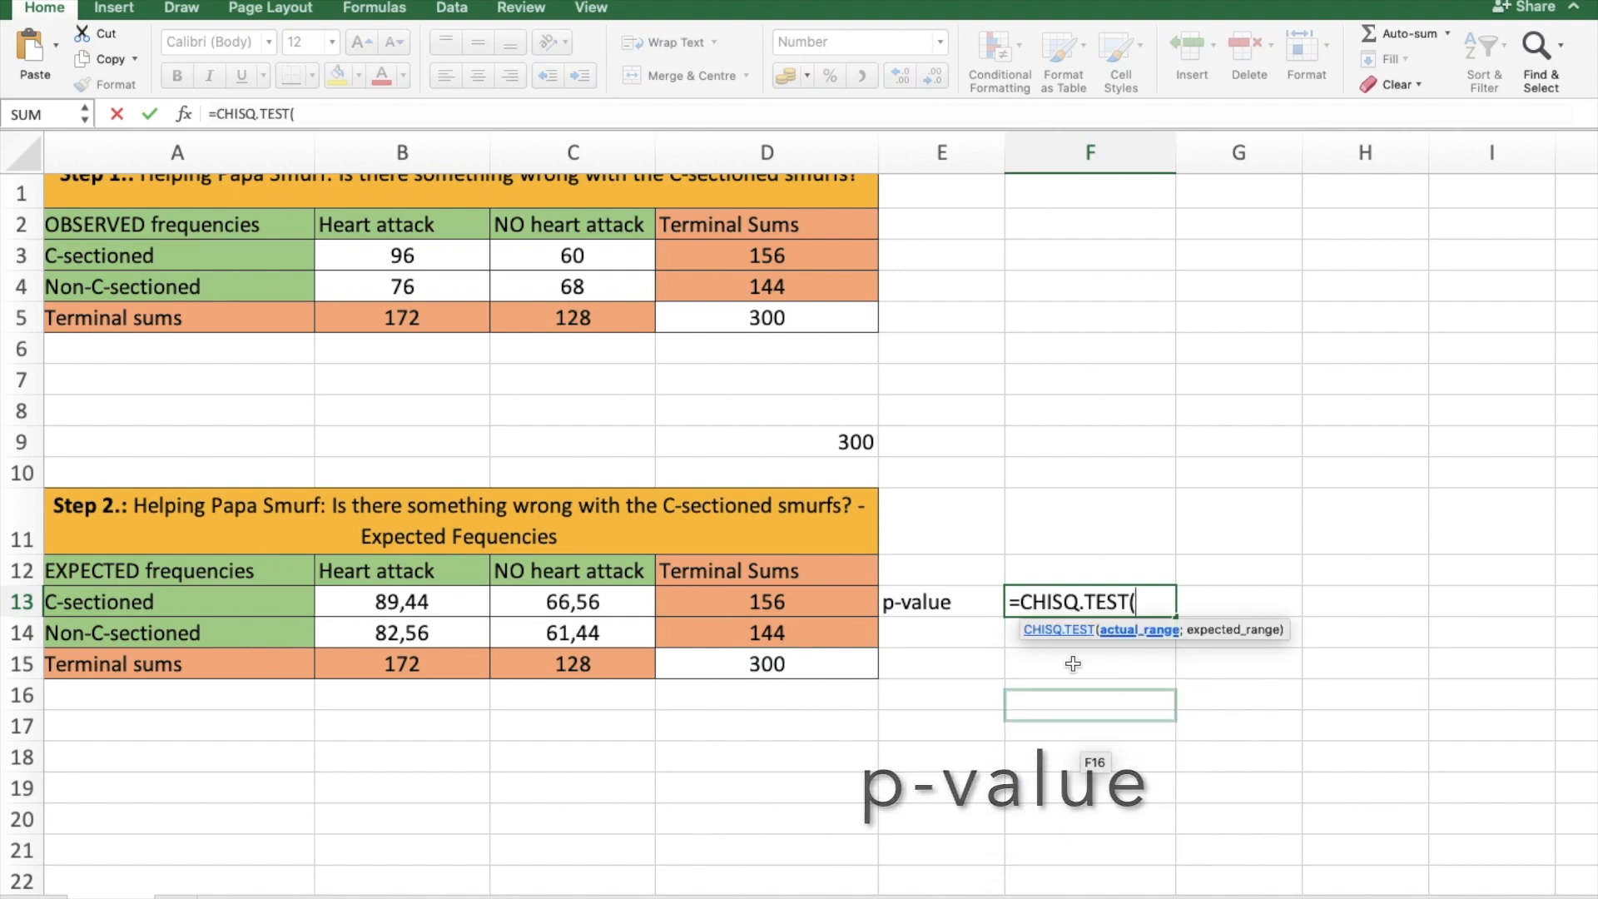
pyautogui.moveTo(405, 259); pyautogui.dragTo(563, 279)
pyautogui.write(';')
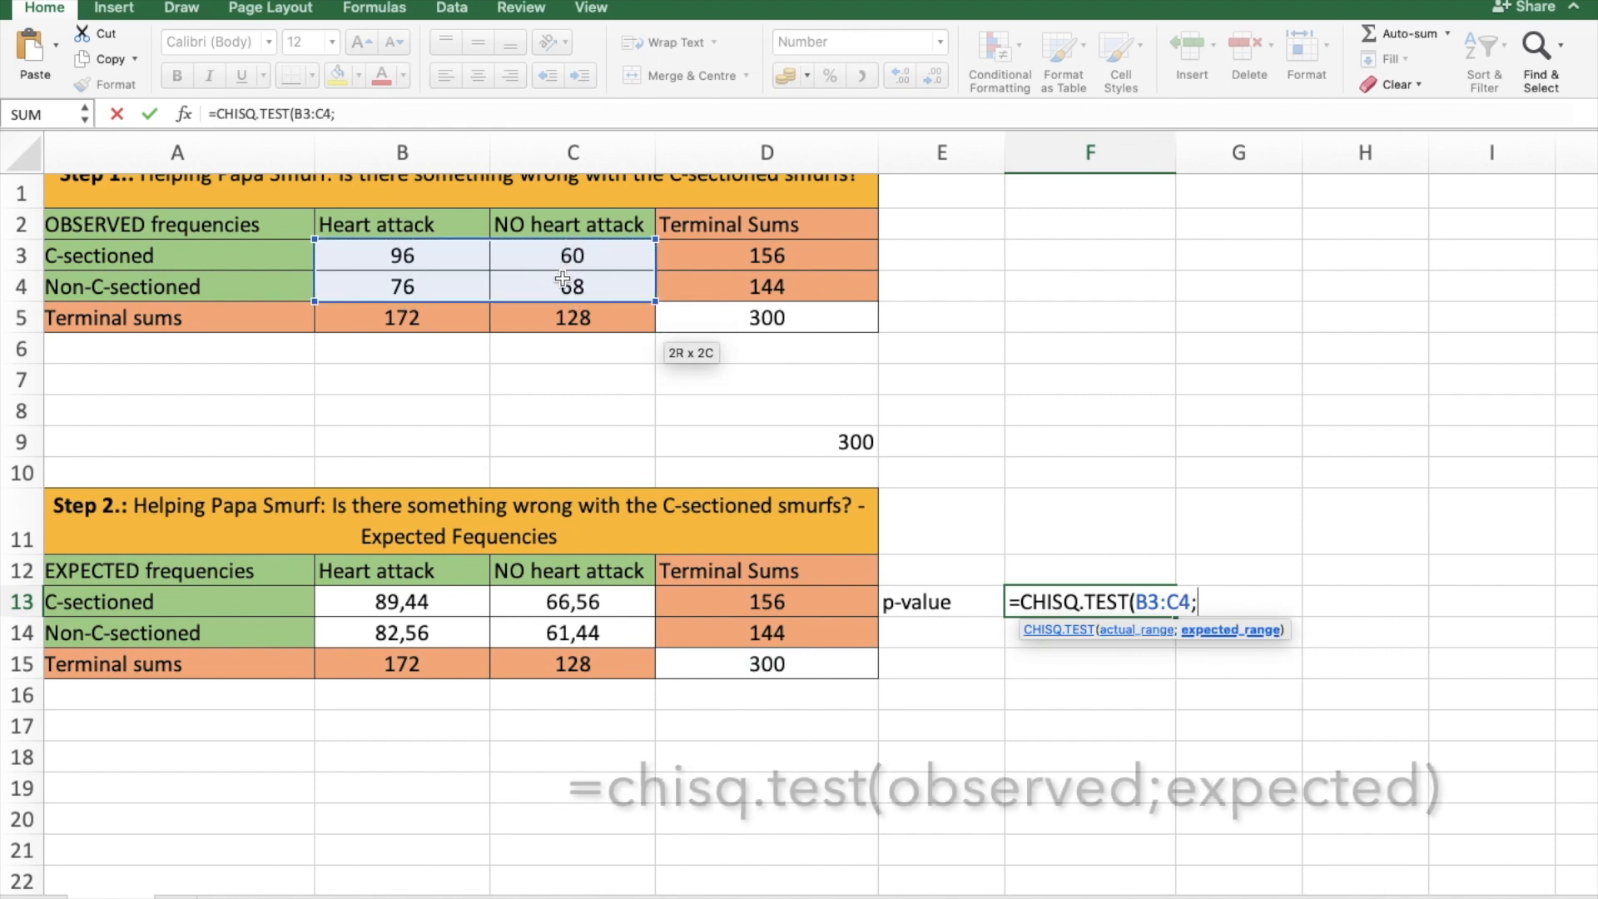
pyautogui.click(428, 599)
pyautogui.moveTo(428, 599); pyautogui.dragTo(580, 626)
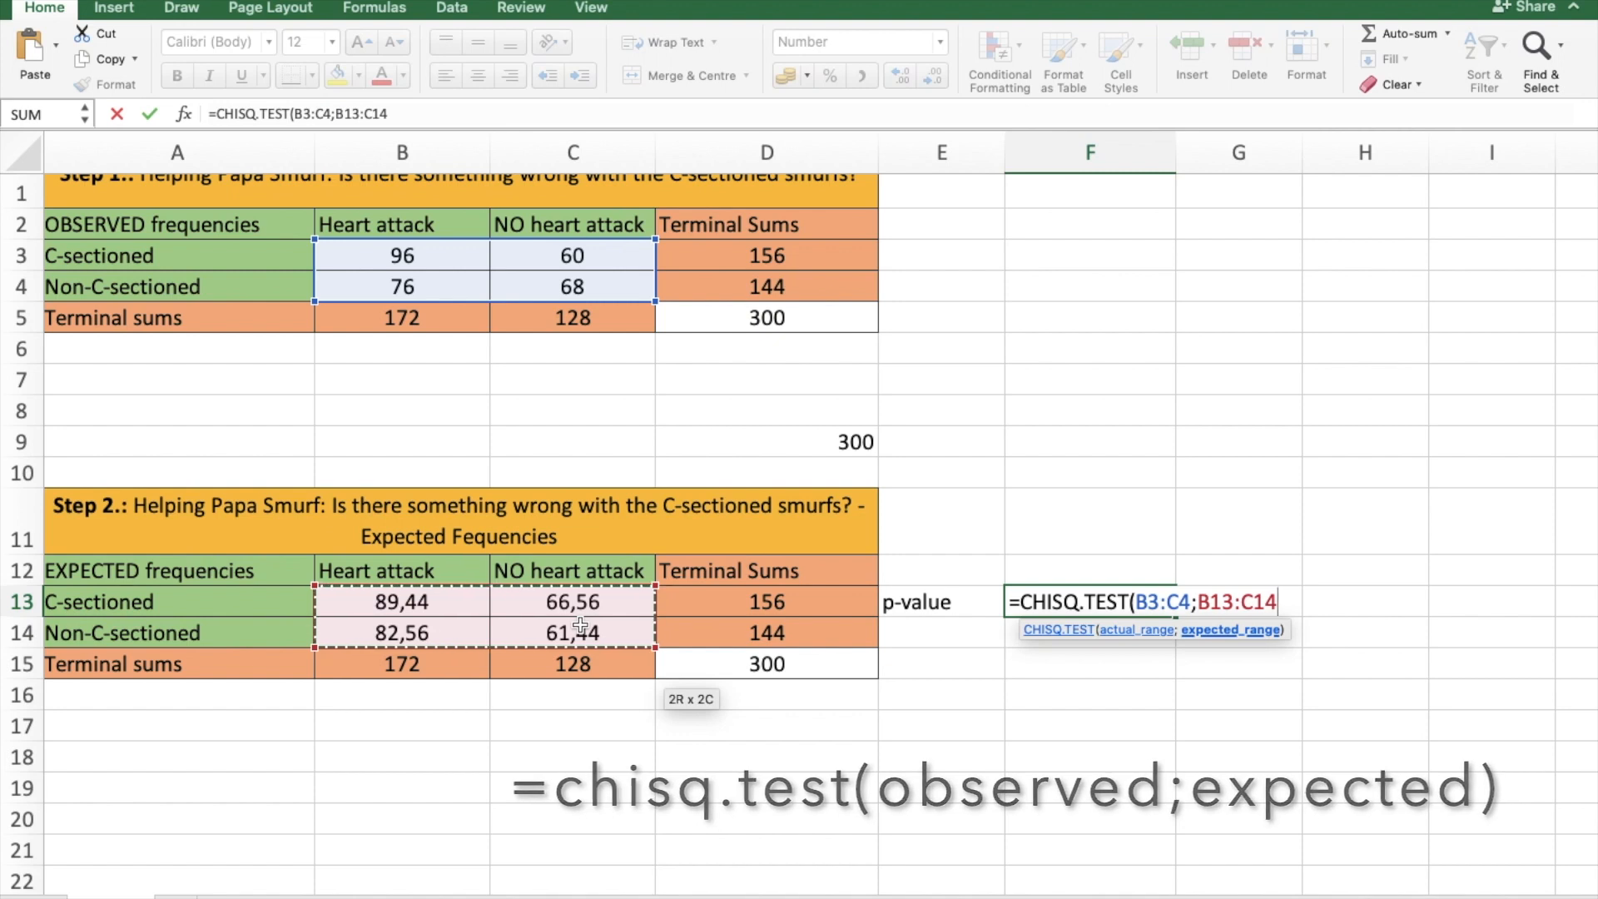
pyautogui.write(')')
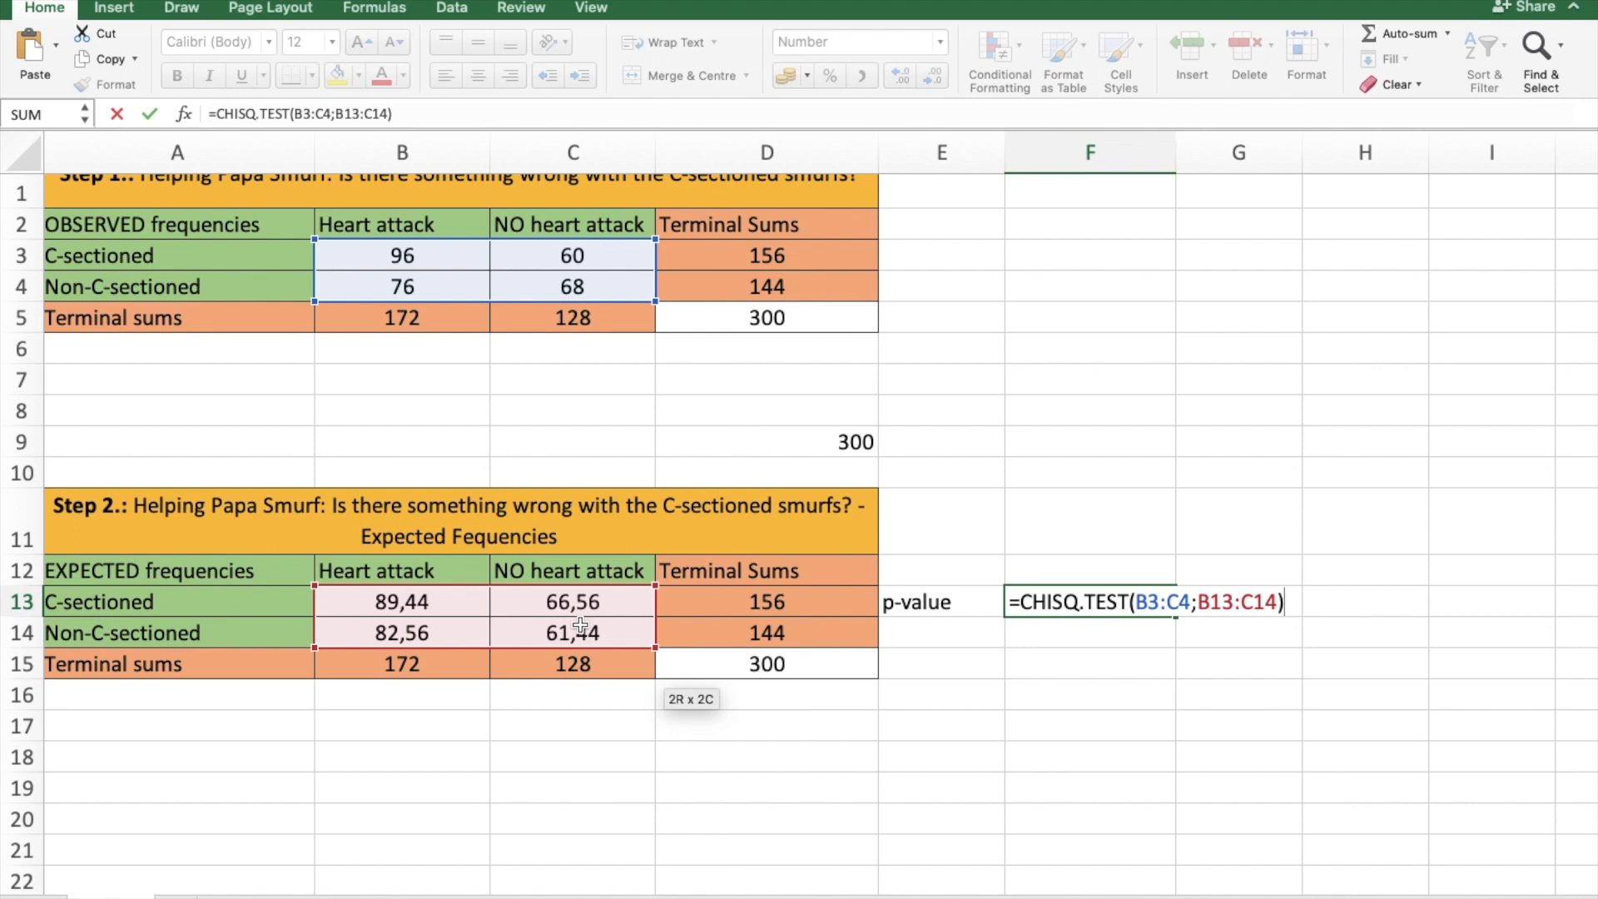
pyautogui.press('Return')
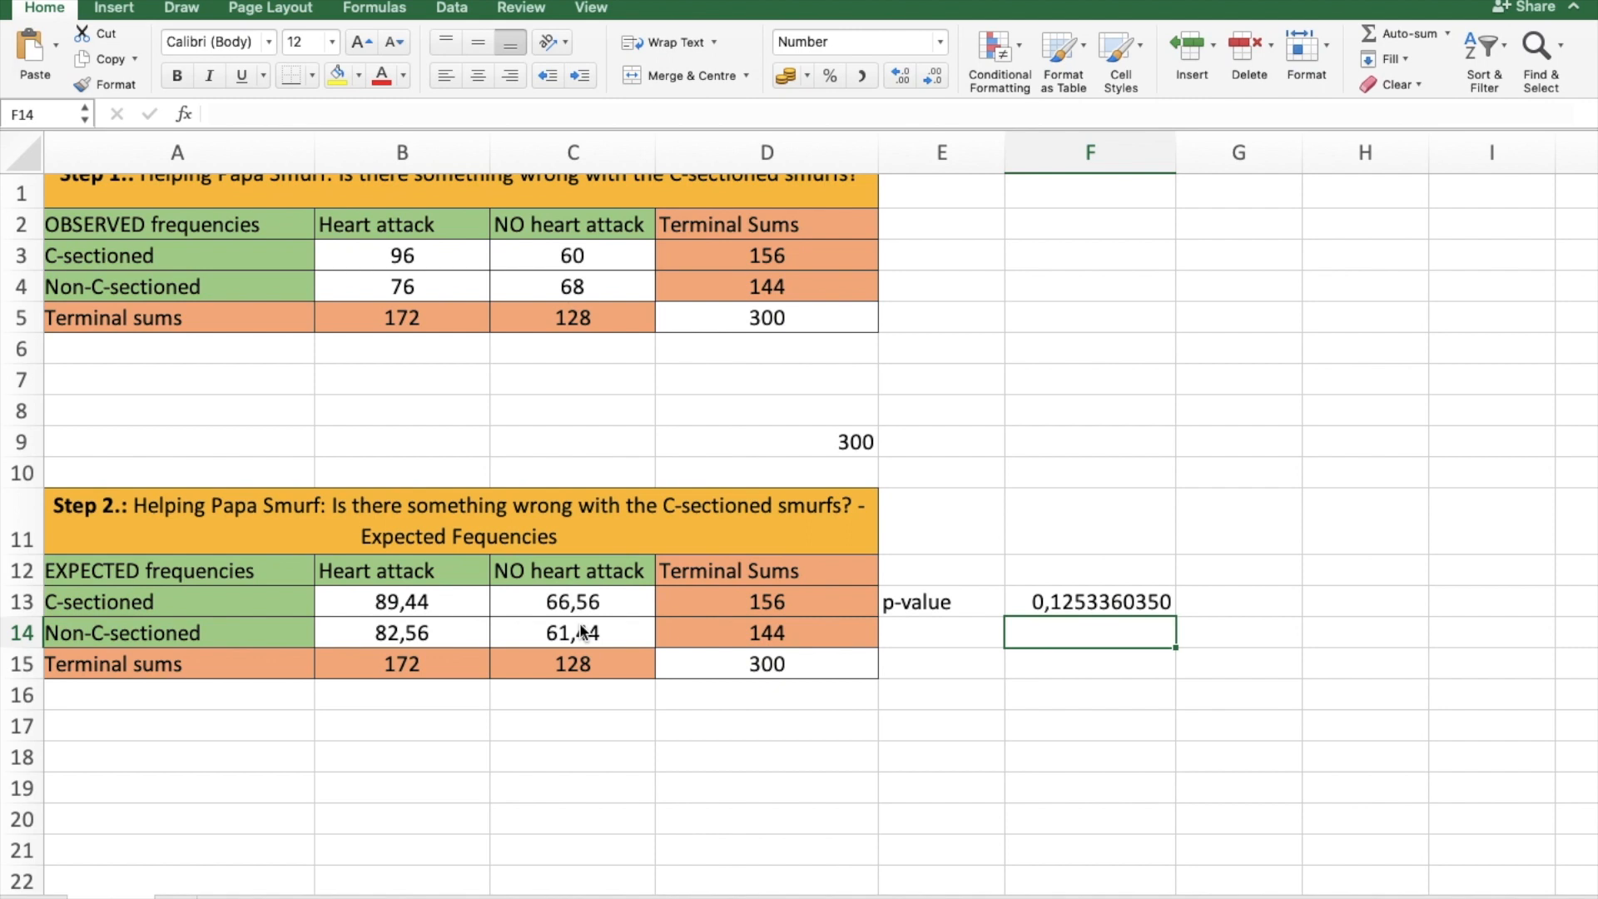
# Step: Format the p-value in F13 as a percentage
pyautogui.click(1068, 610)
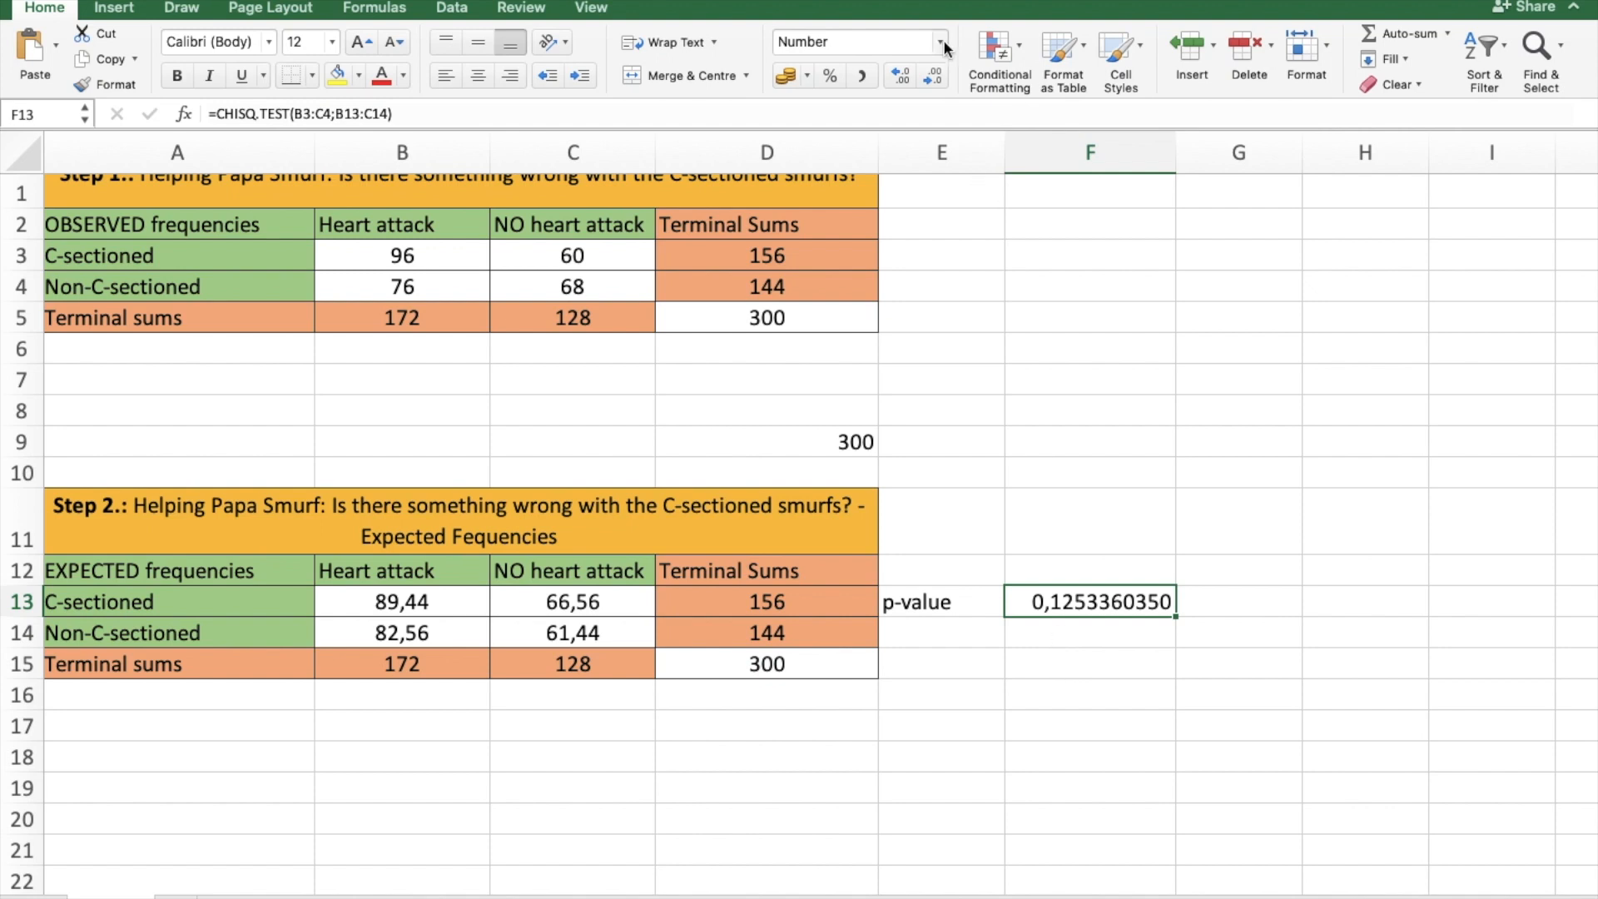
pyautogui.click(828, 77)
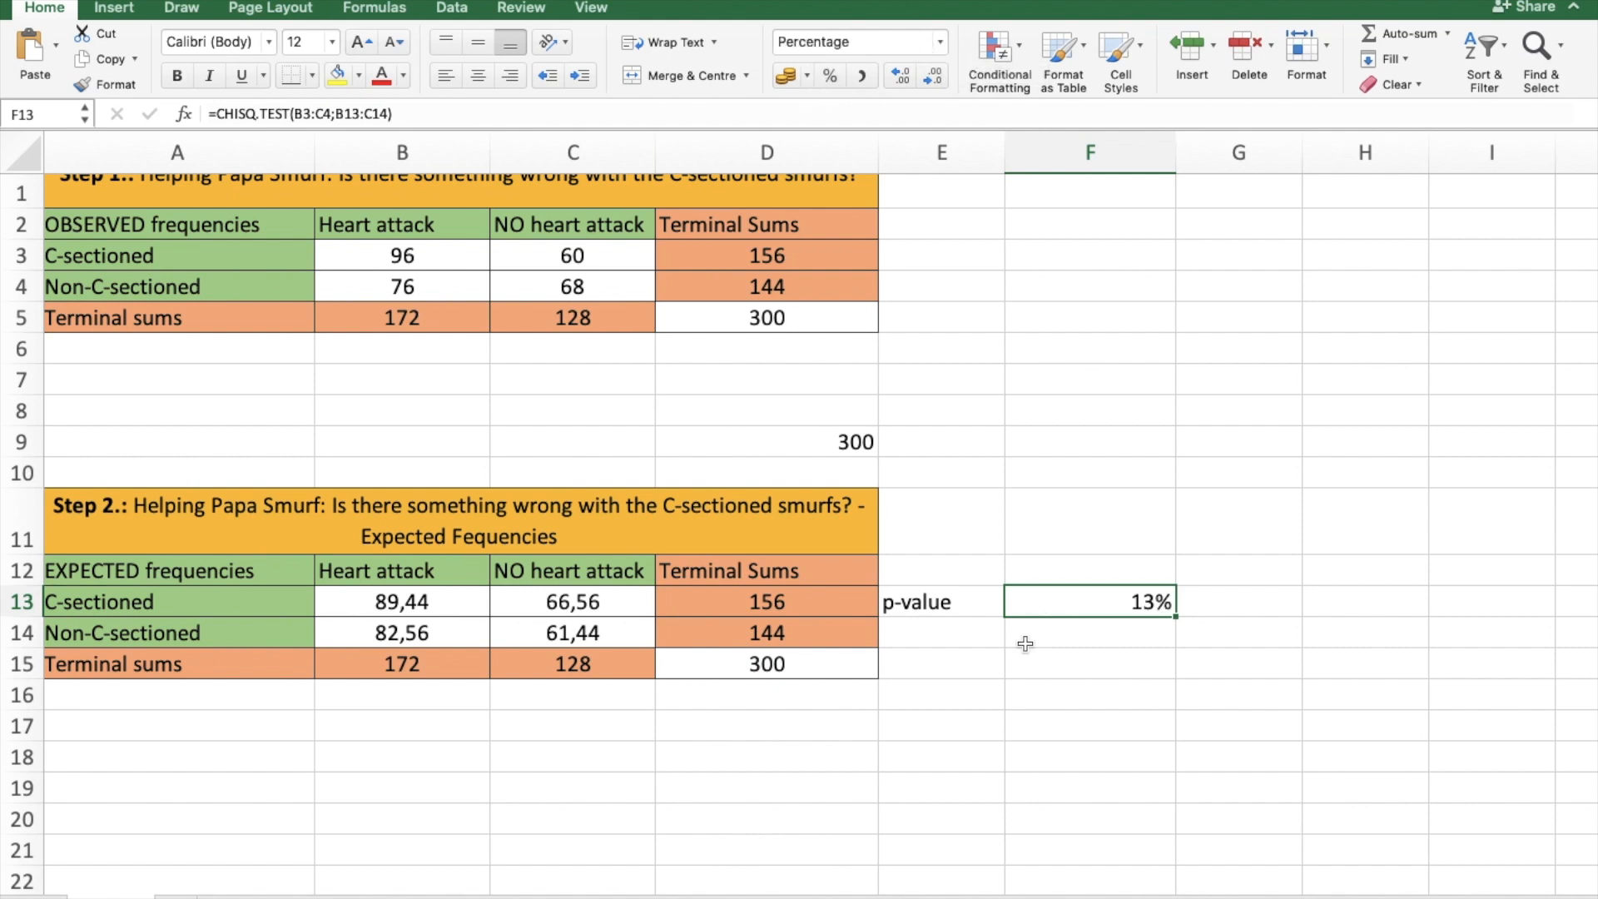
pyautogui.click(1080, 636)
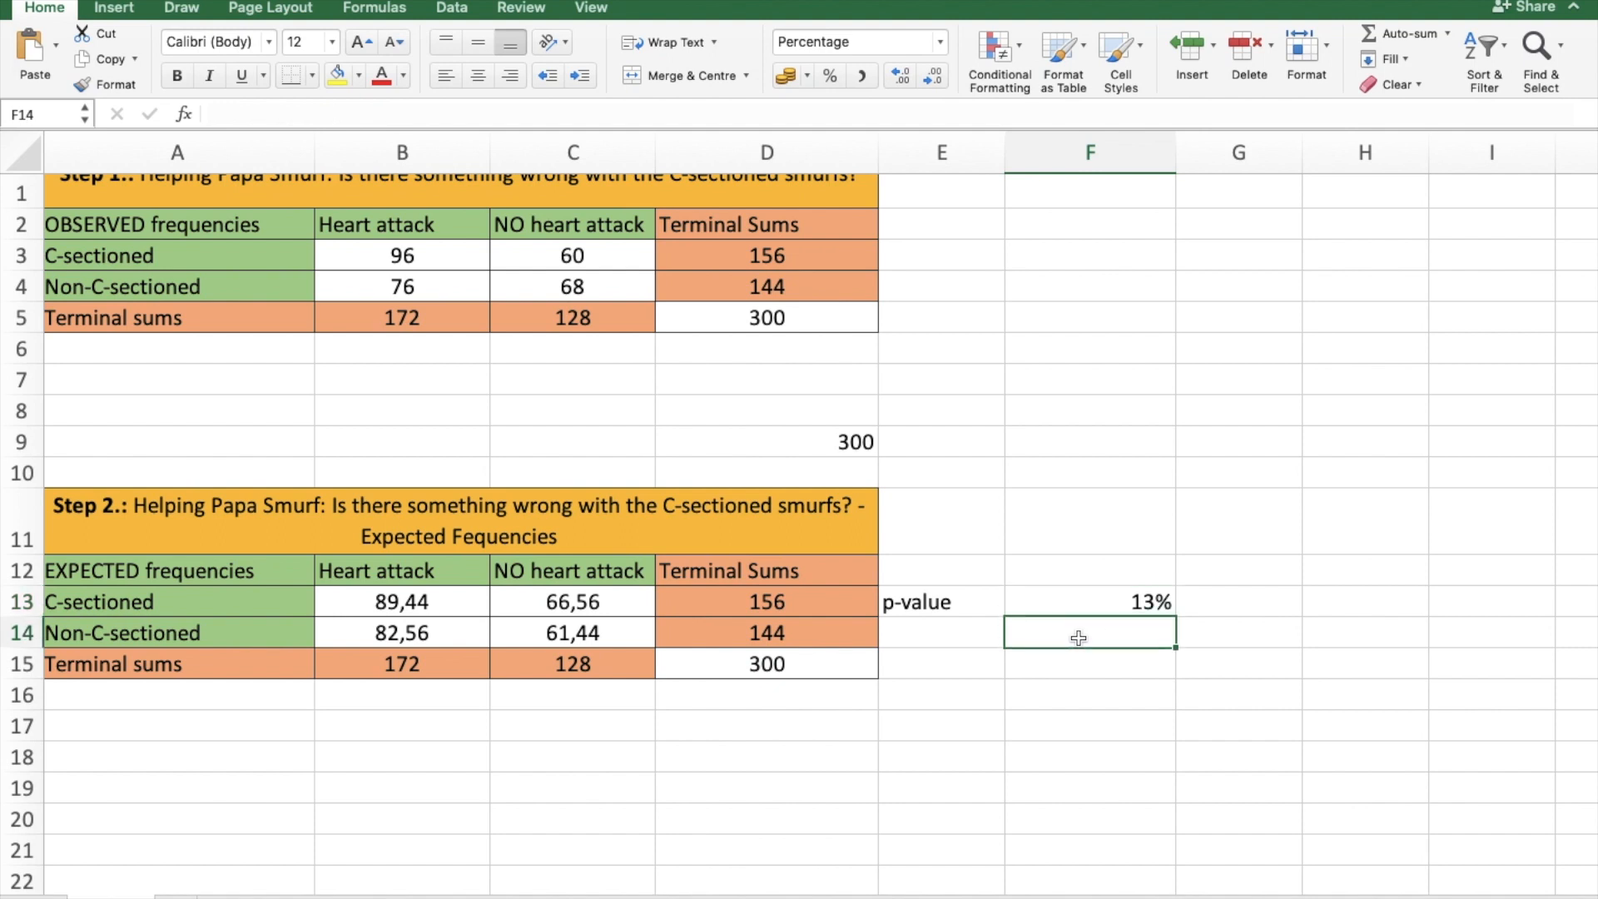
# Step: Enter the conclusion "H0 is accepted, there is no connection between the occurence of heart attacks, and C-sections" in E14
pyautogui.click(957, 629)
pyautogui.write('H0 is accepted, there')
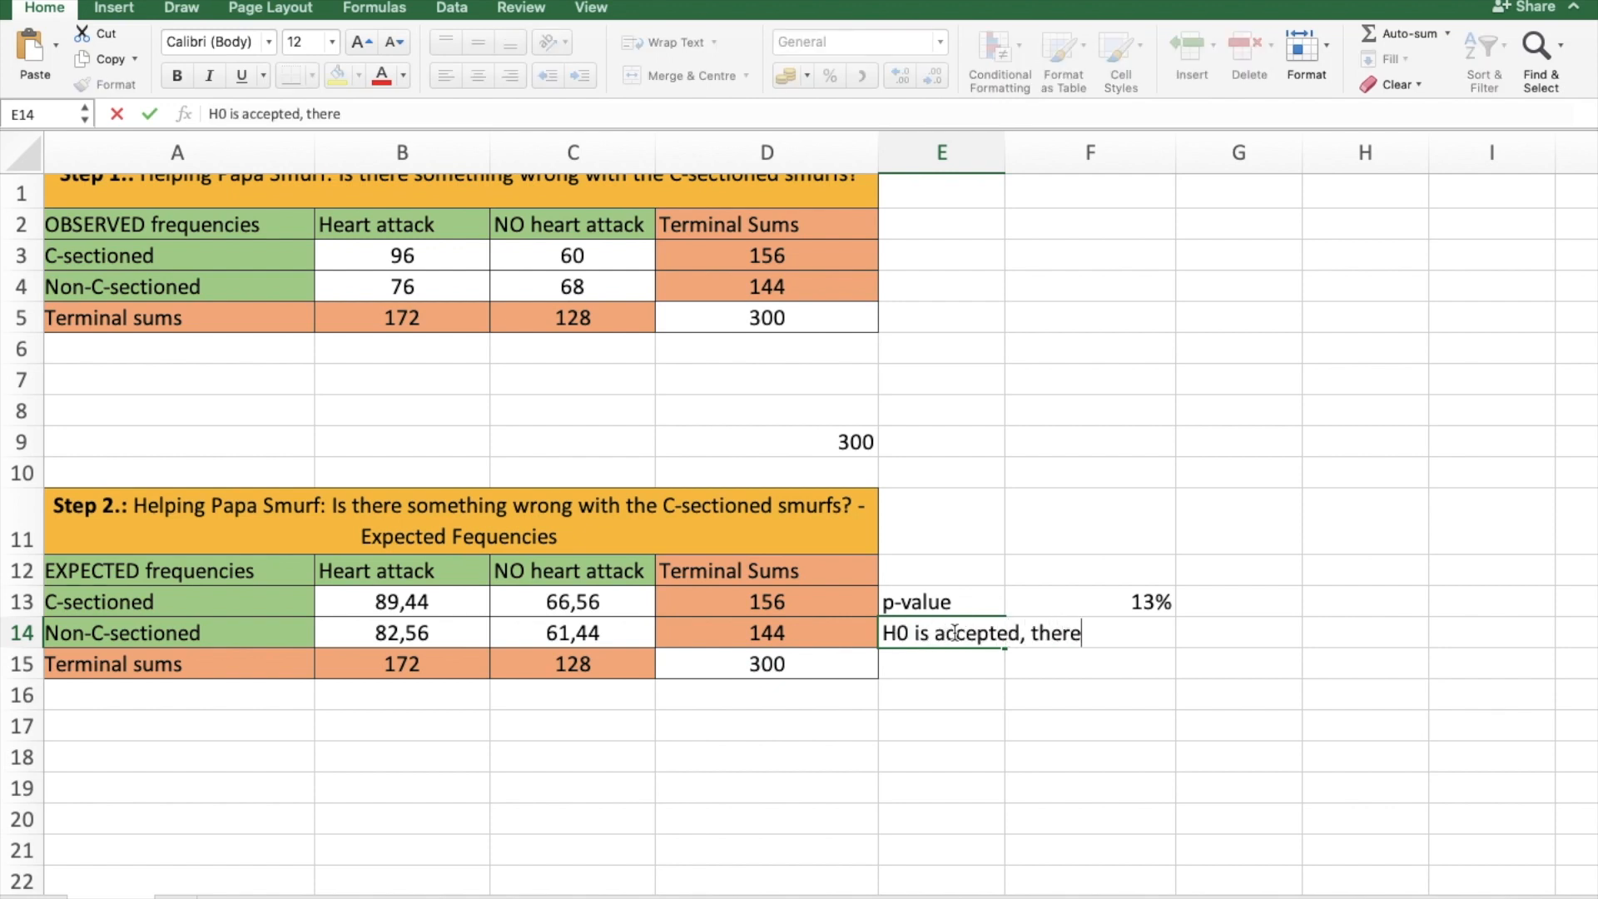
pyautogui.write(' is no diff')
pyautogui.press('BackSpace')
pyautogui.press('BackSpace')
pyautogui.press('BackSpace')
pyautogui.press('BackSpace')
pyautogui.write('connection')
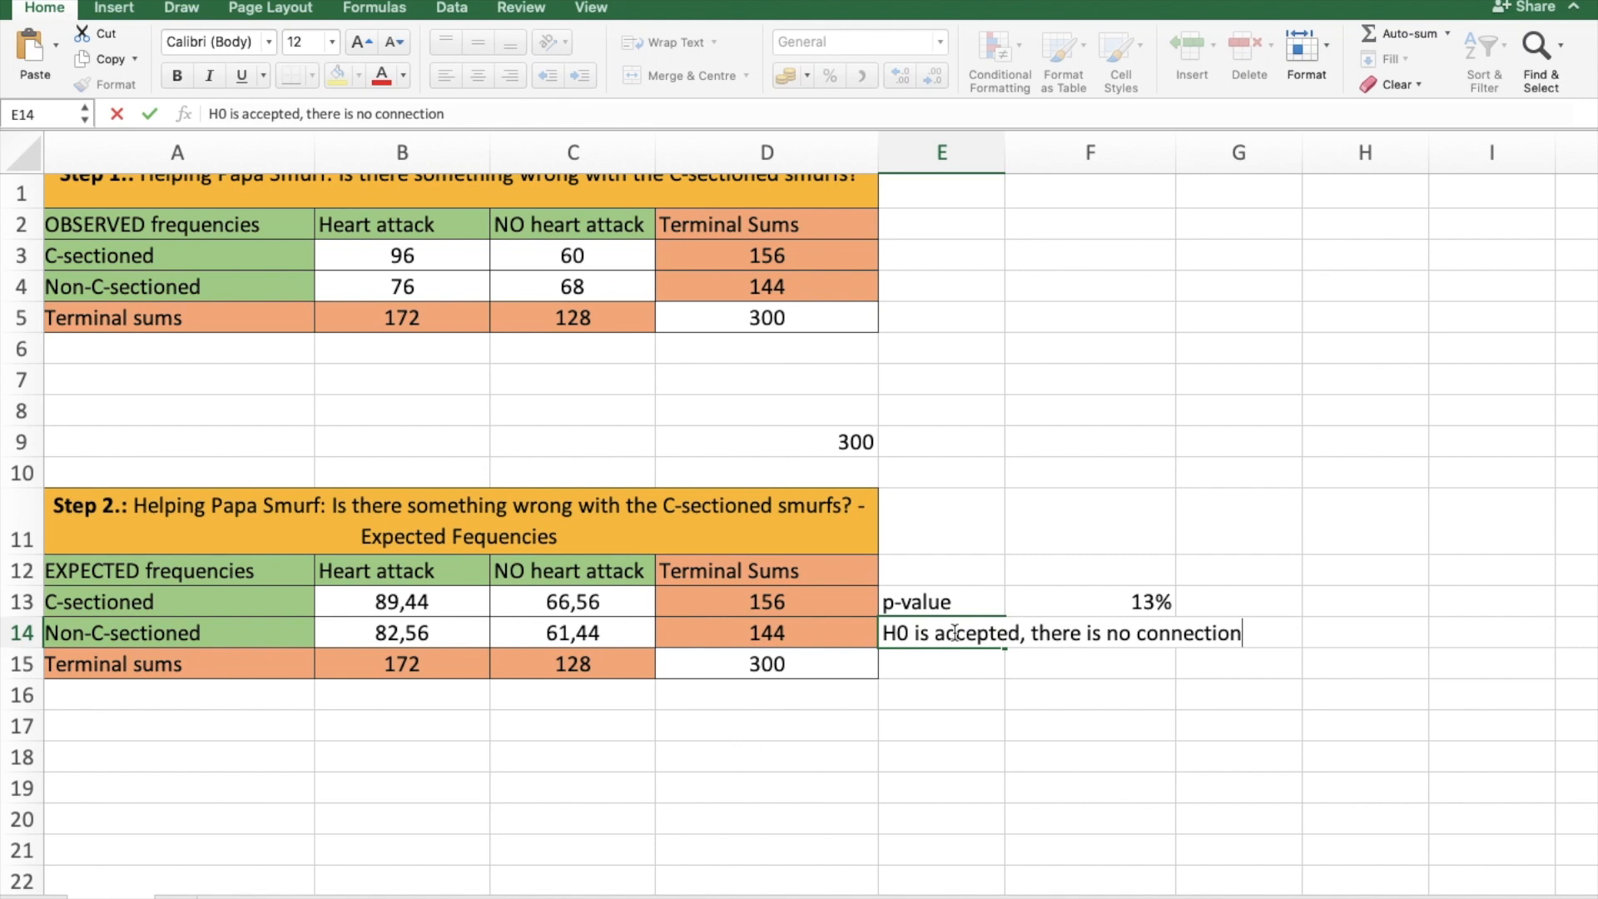
pyautogui.write(' between t')
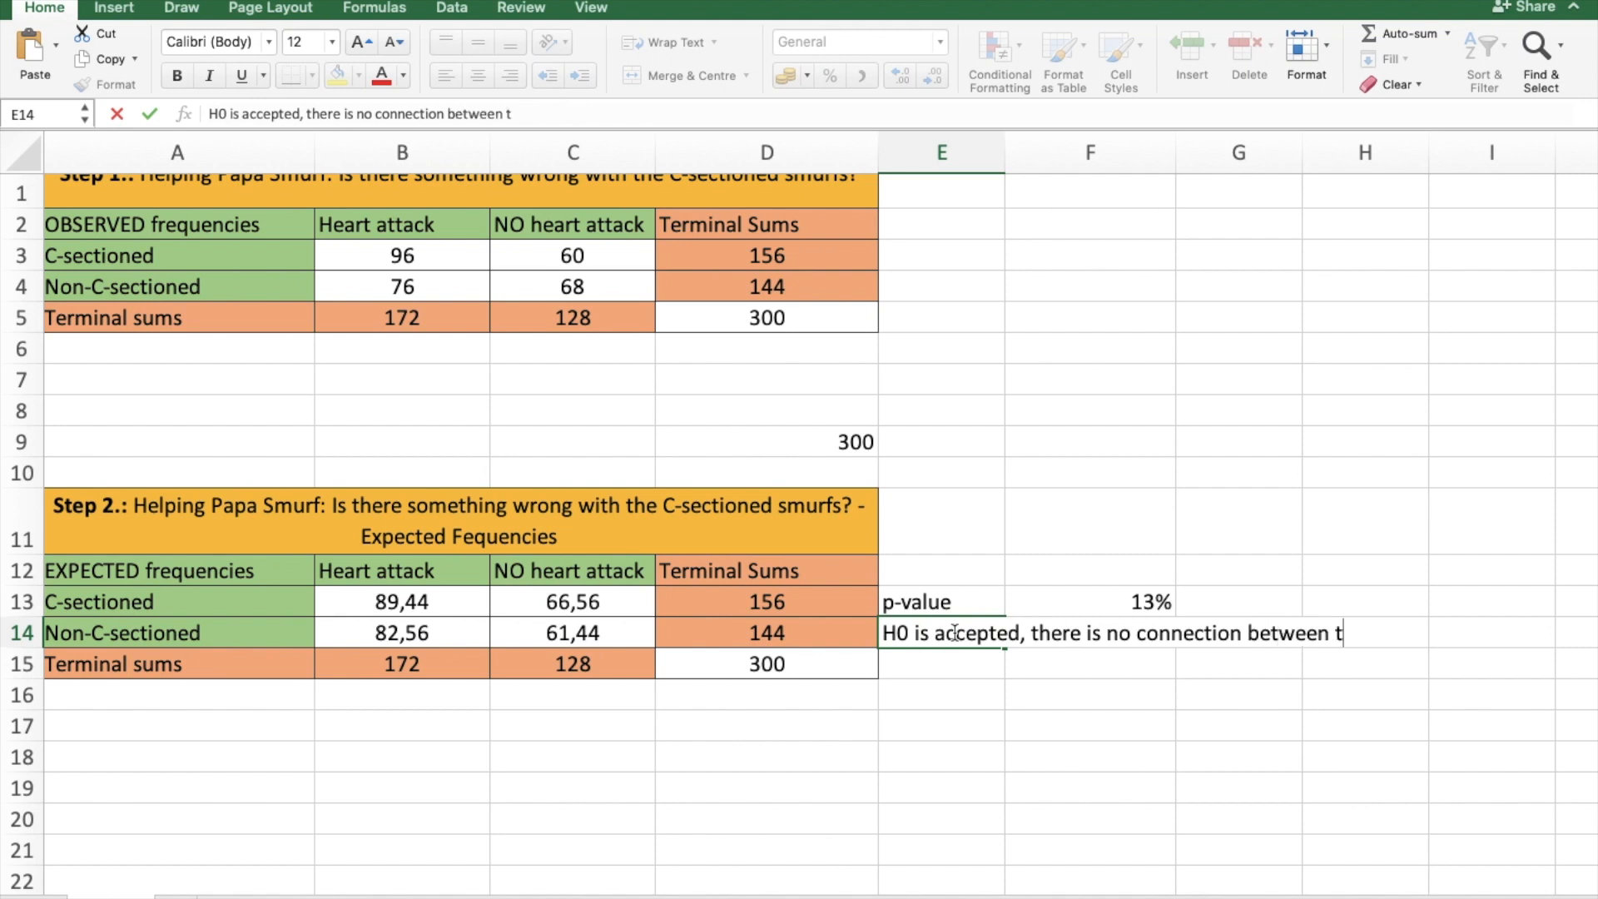
pyautogui.write('he occurence ')
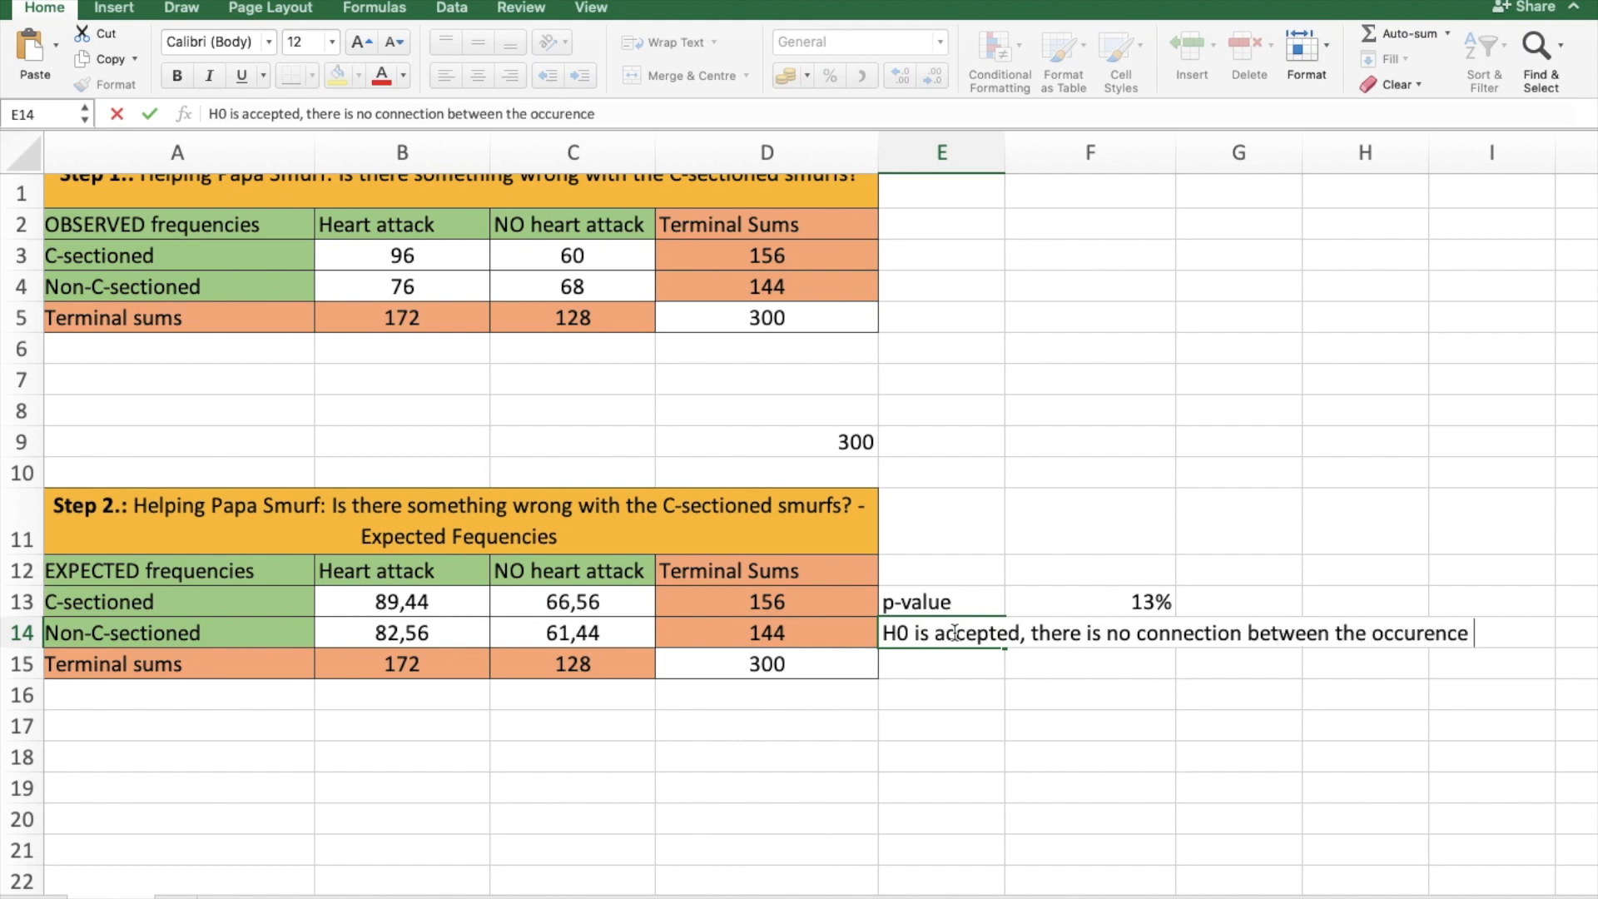
pyautogui.write('of heart attacks')
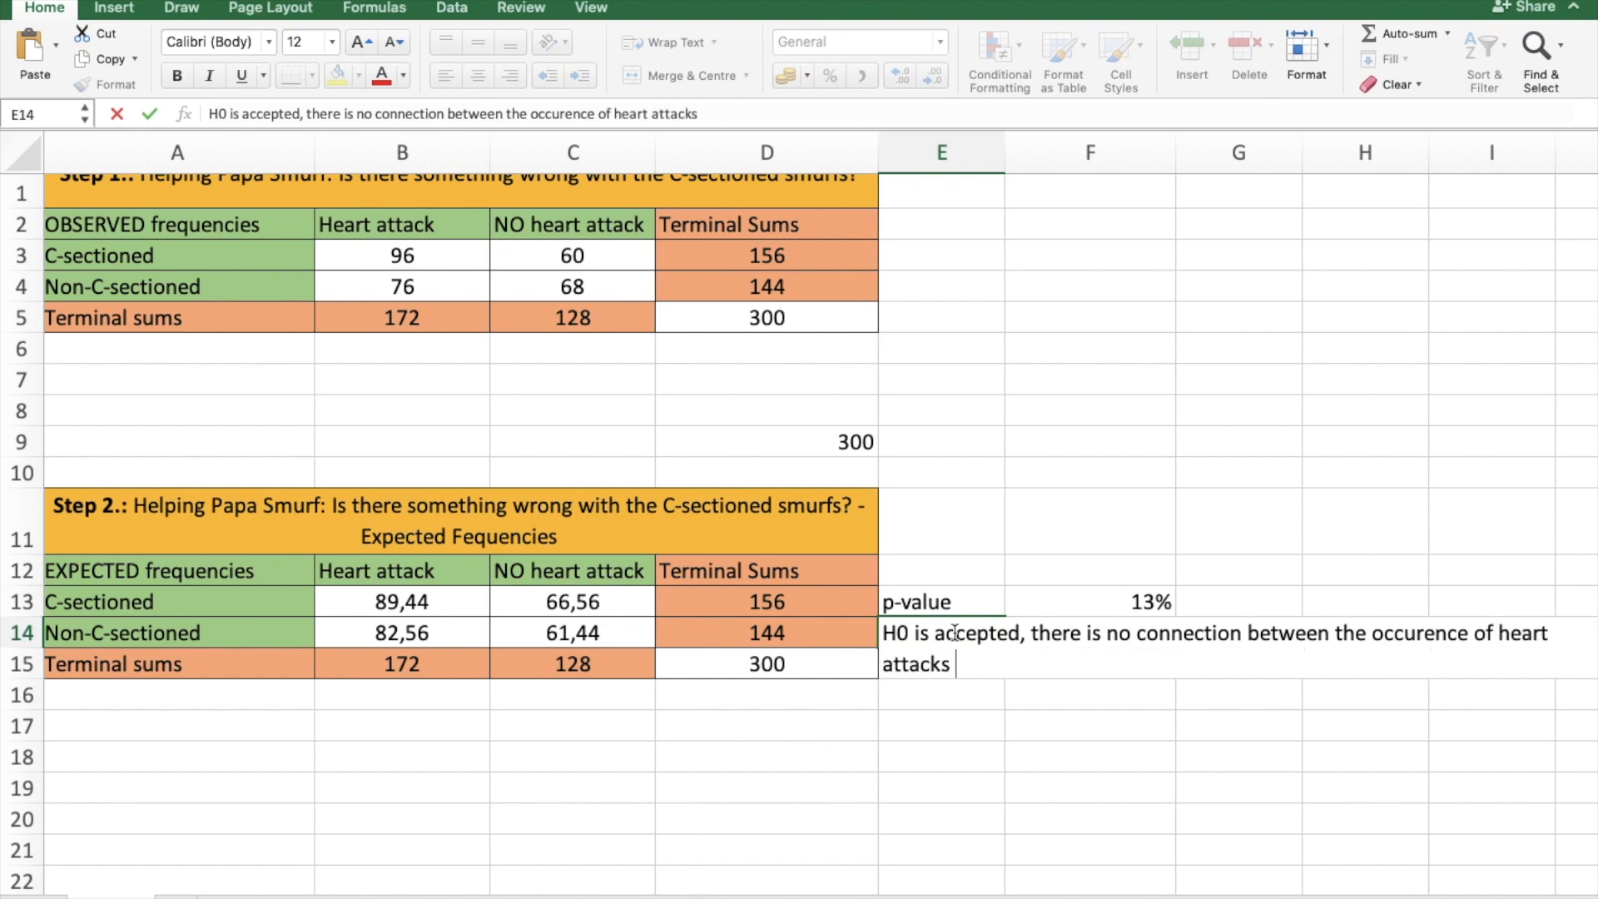
pyautogui.write(', and C-se')
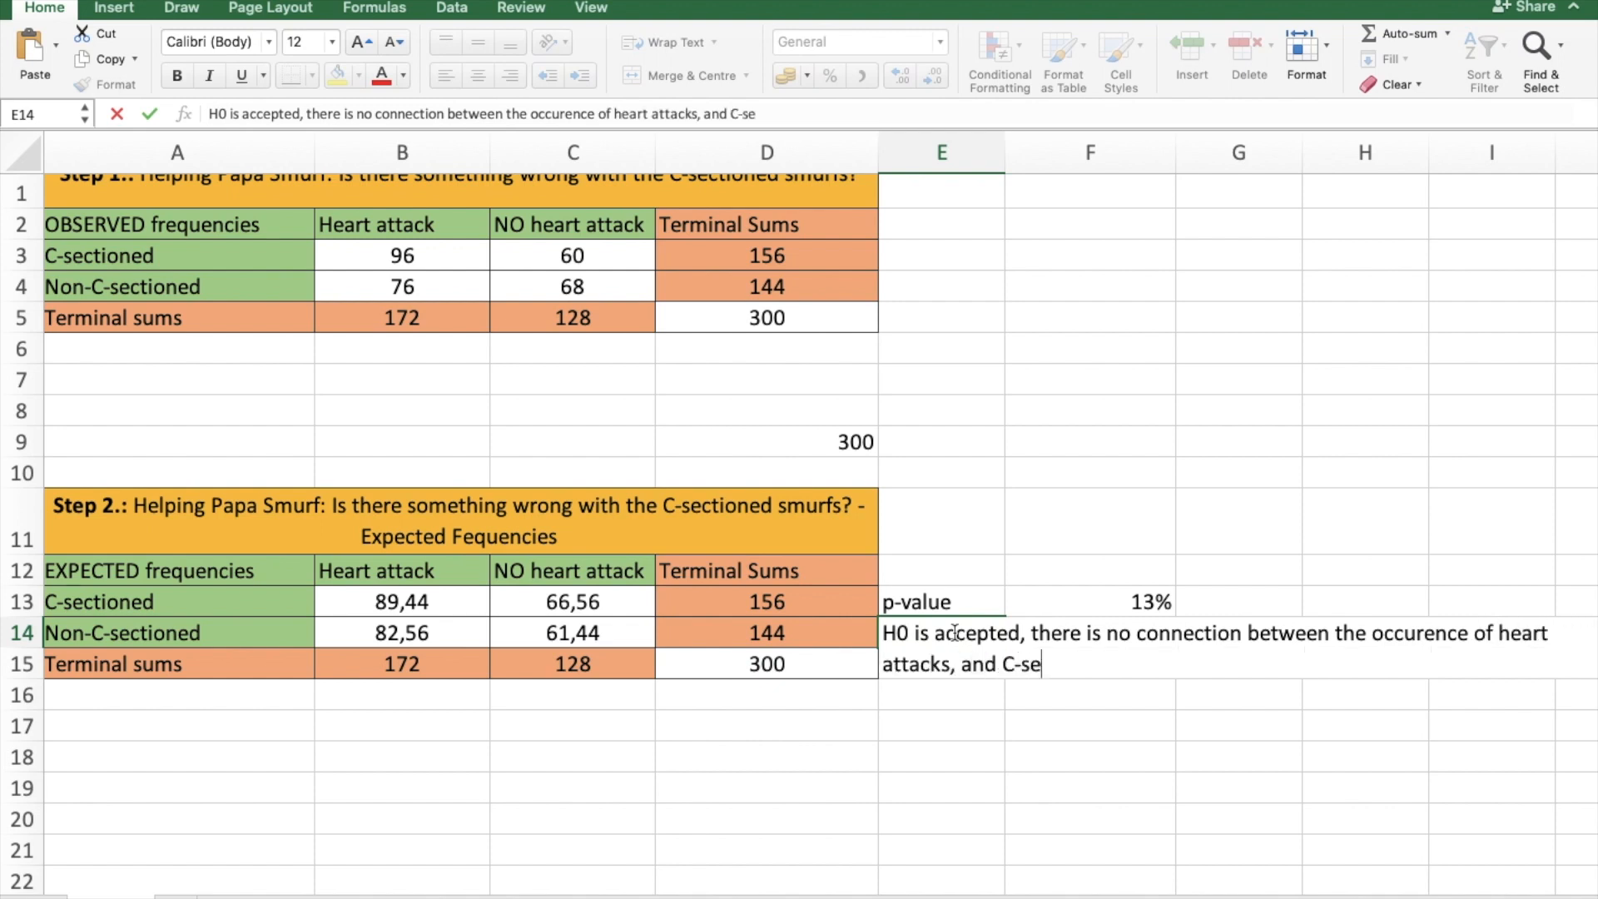
pyautogui.write('ctions')
pyautogui.press('Return')
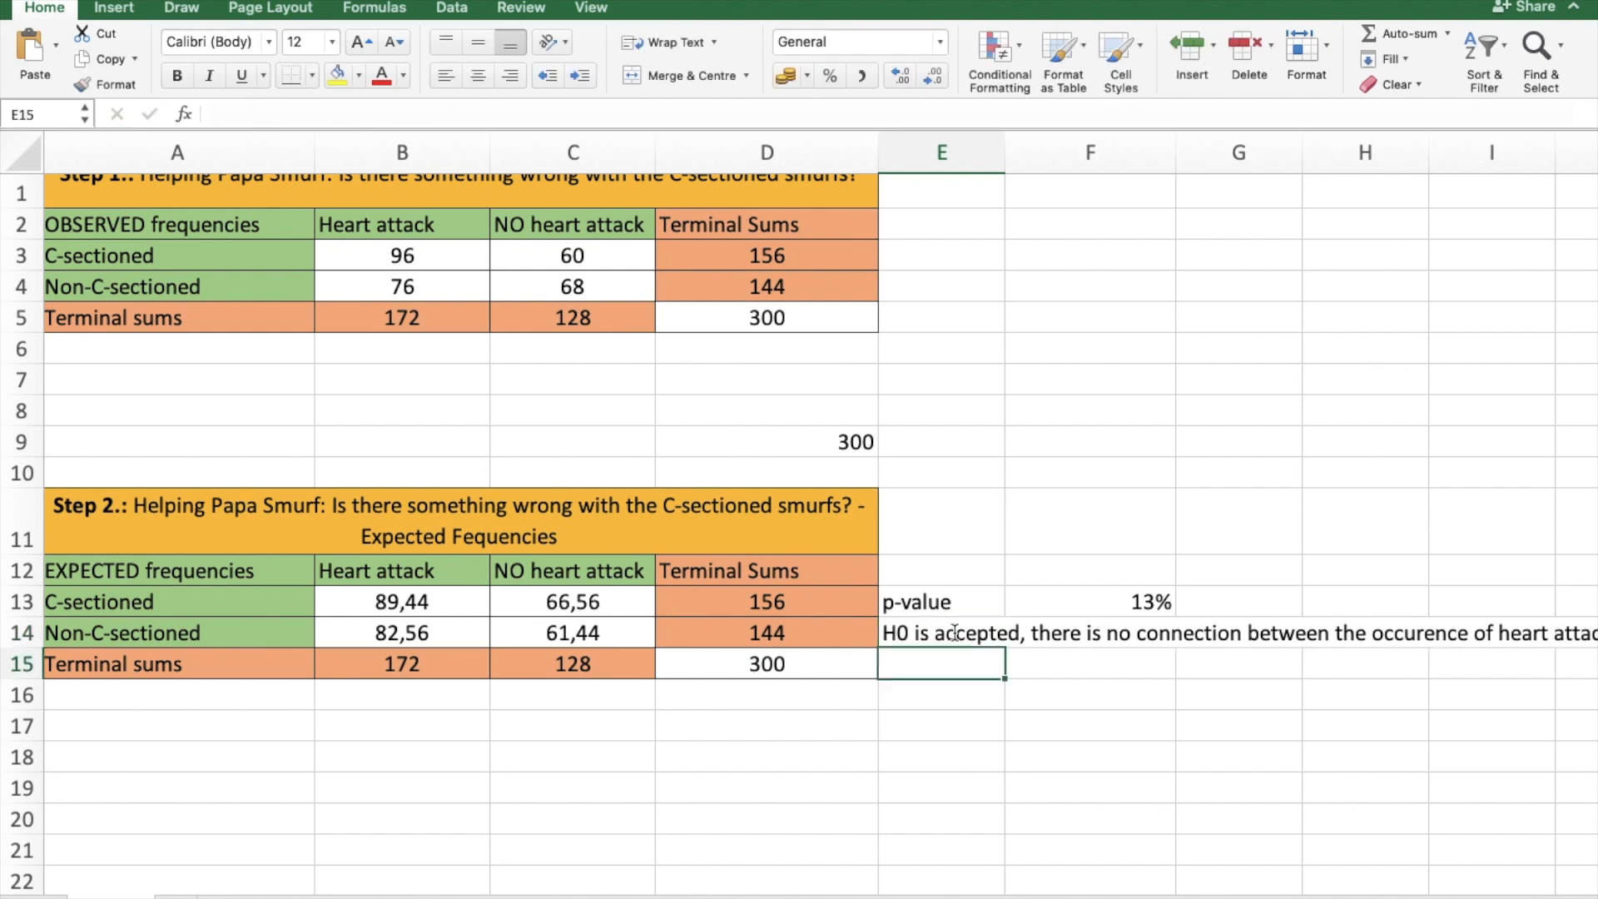
# Step: Try a light green fill on the conclusion cell E14 and undo it
pyautogui.click(921, 630)
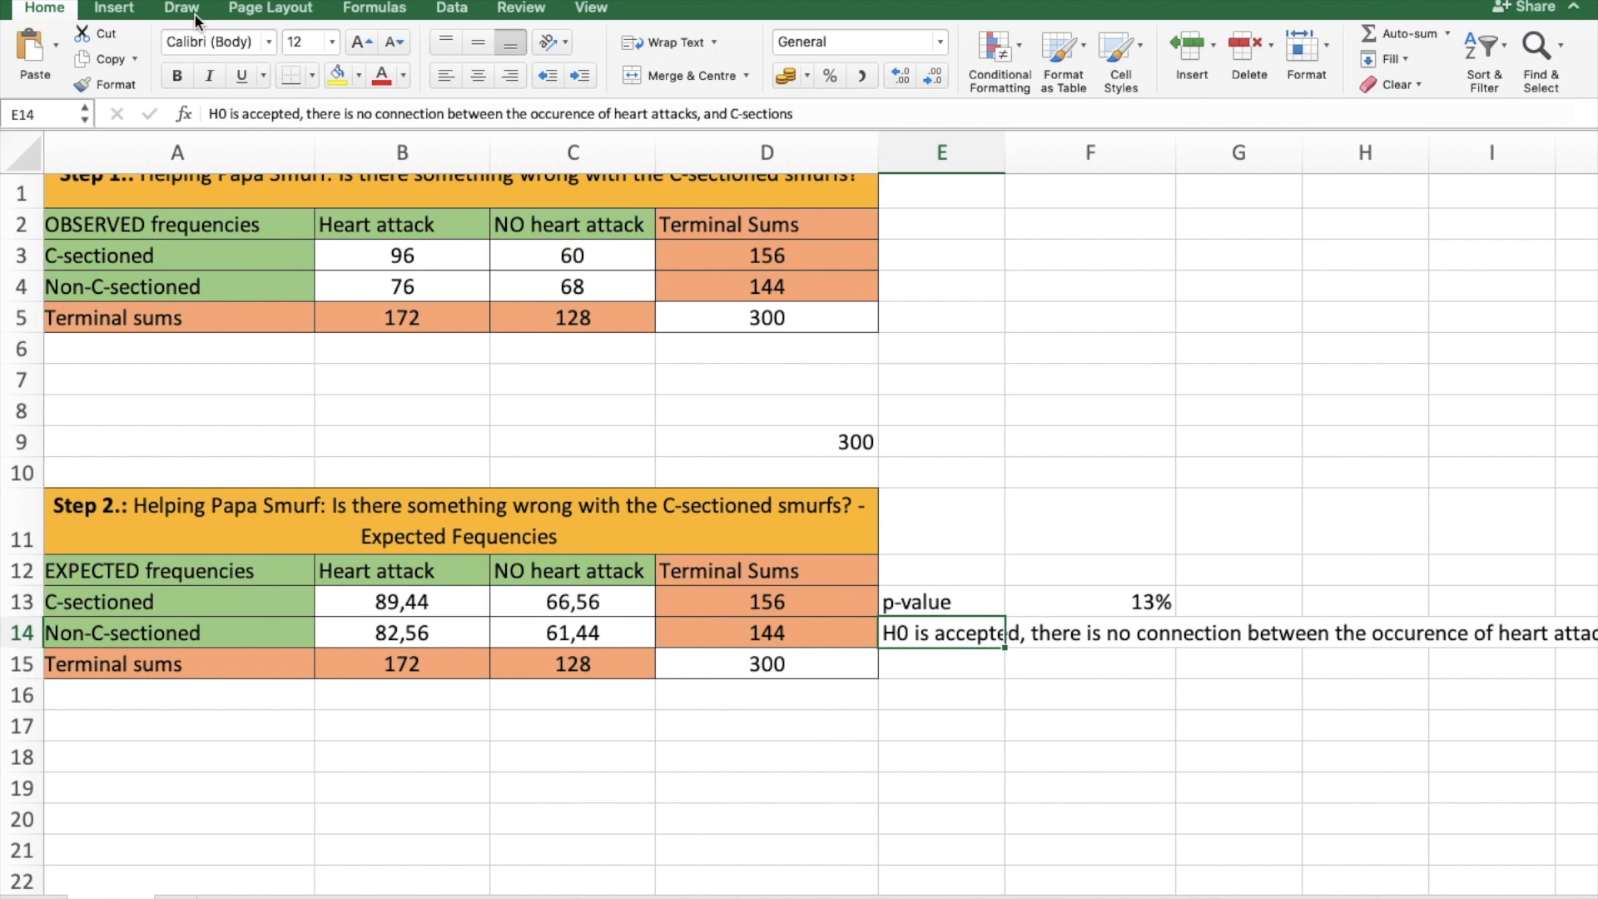
pyautogui.click(361, 84)
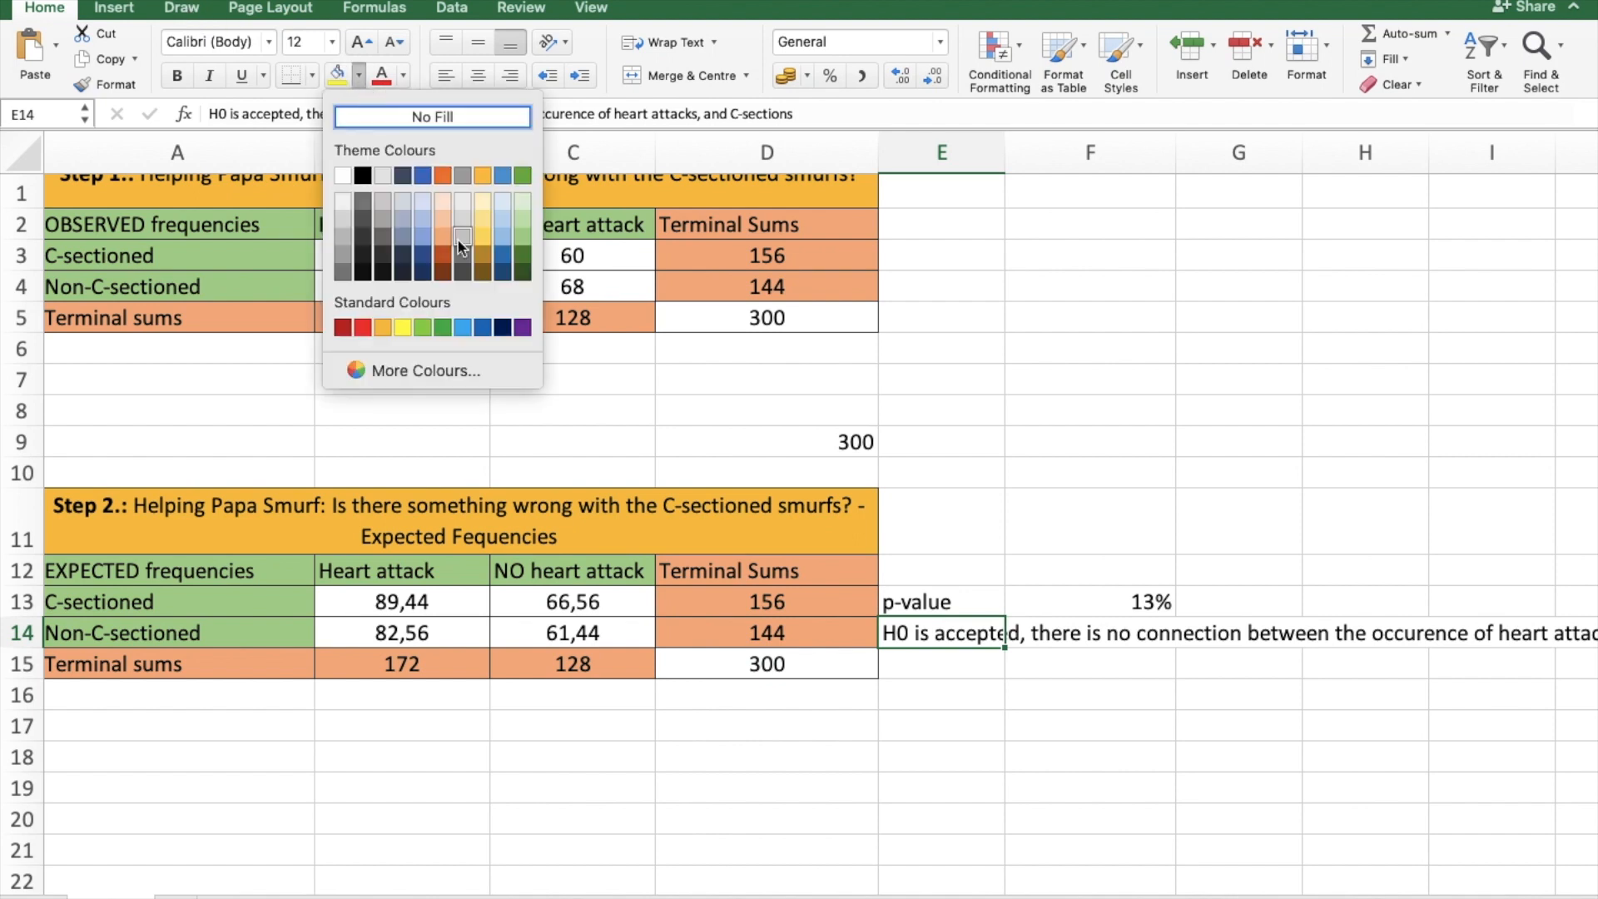
pyautogui.click(513, 222)
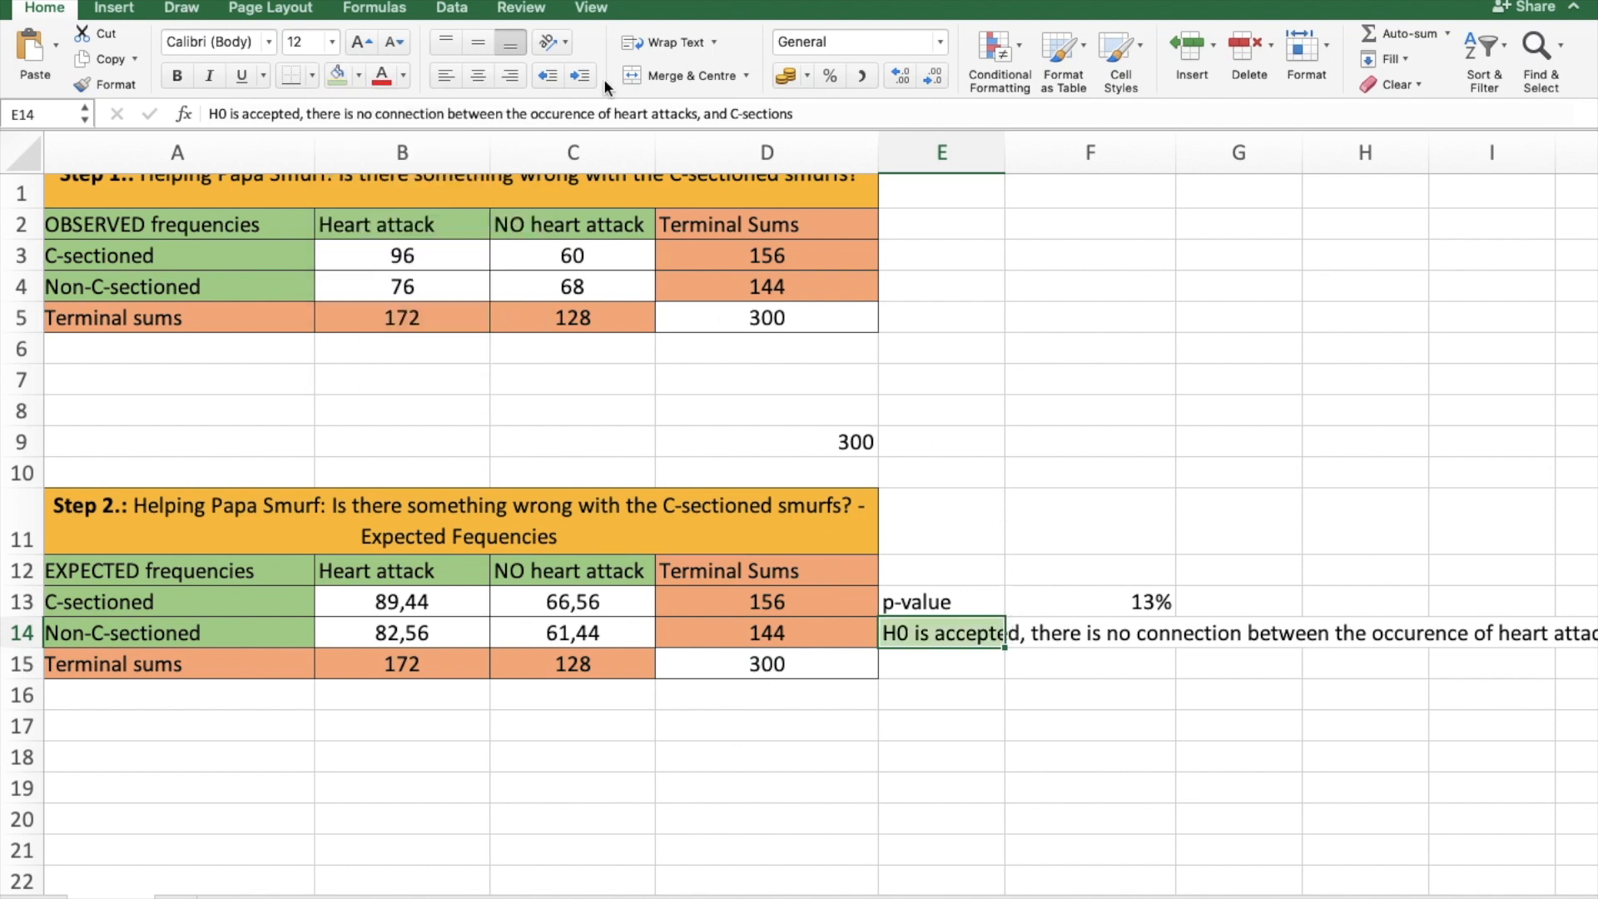
pyautogui.press('super+z')
pyautogui.click(963, 237)
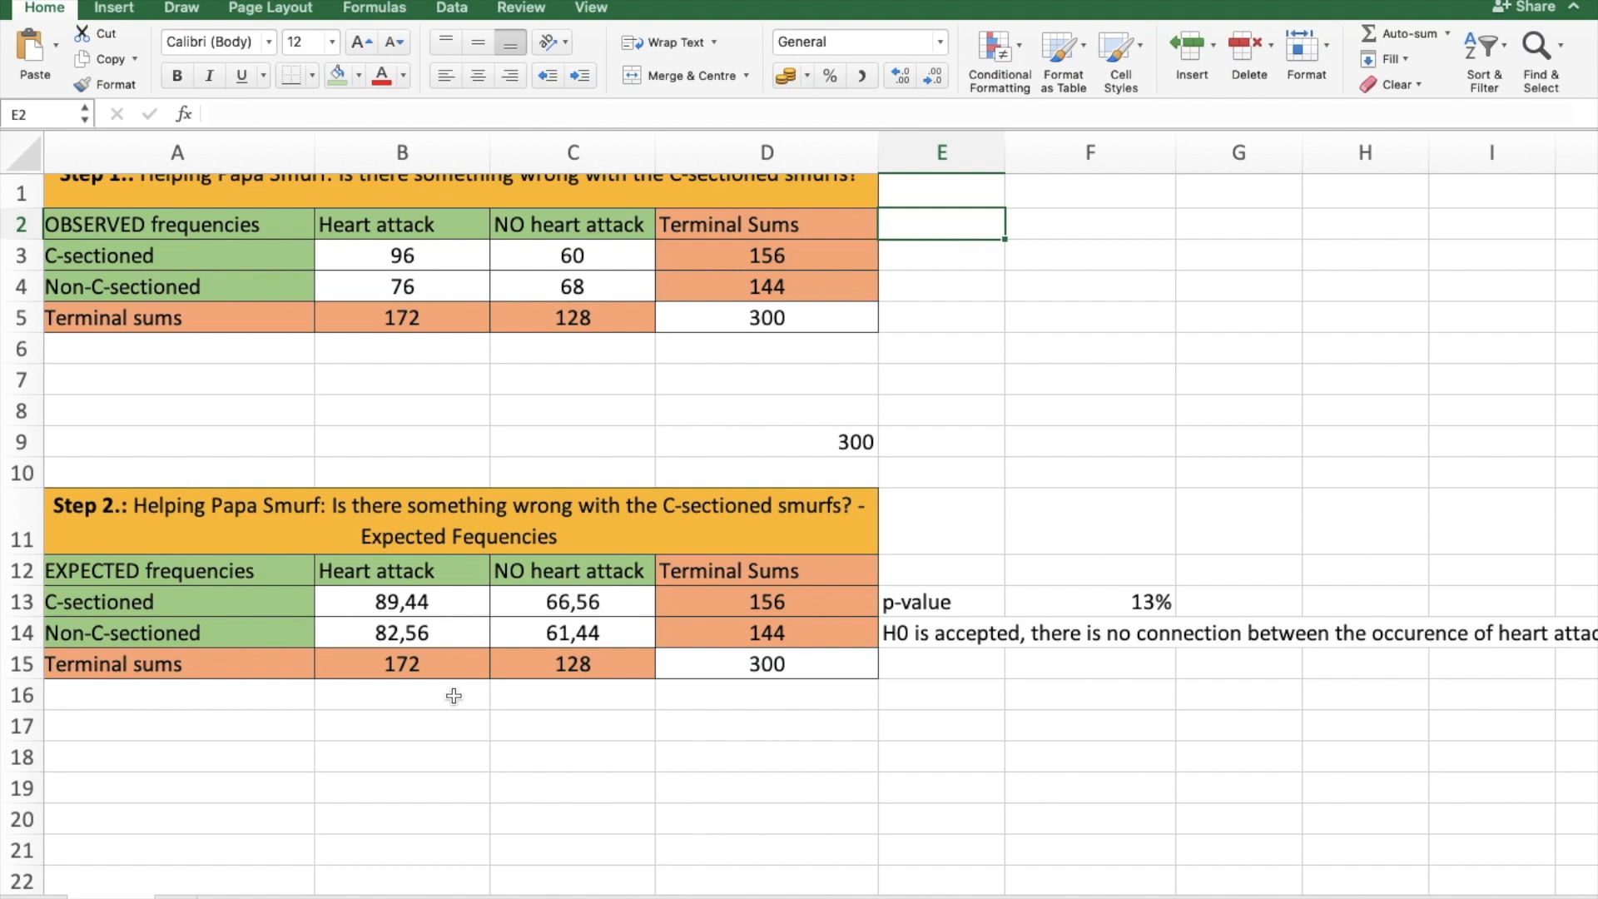
# Step: Write the chi-square term =(B3-B13)^2/B13 in B17 for the C-sectioned smurfs with heart attacks
pyautogui.click(413, 730)
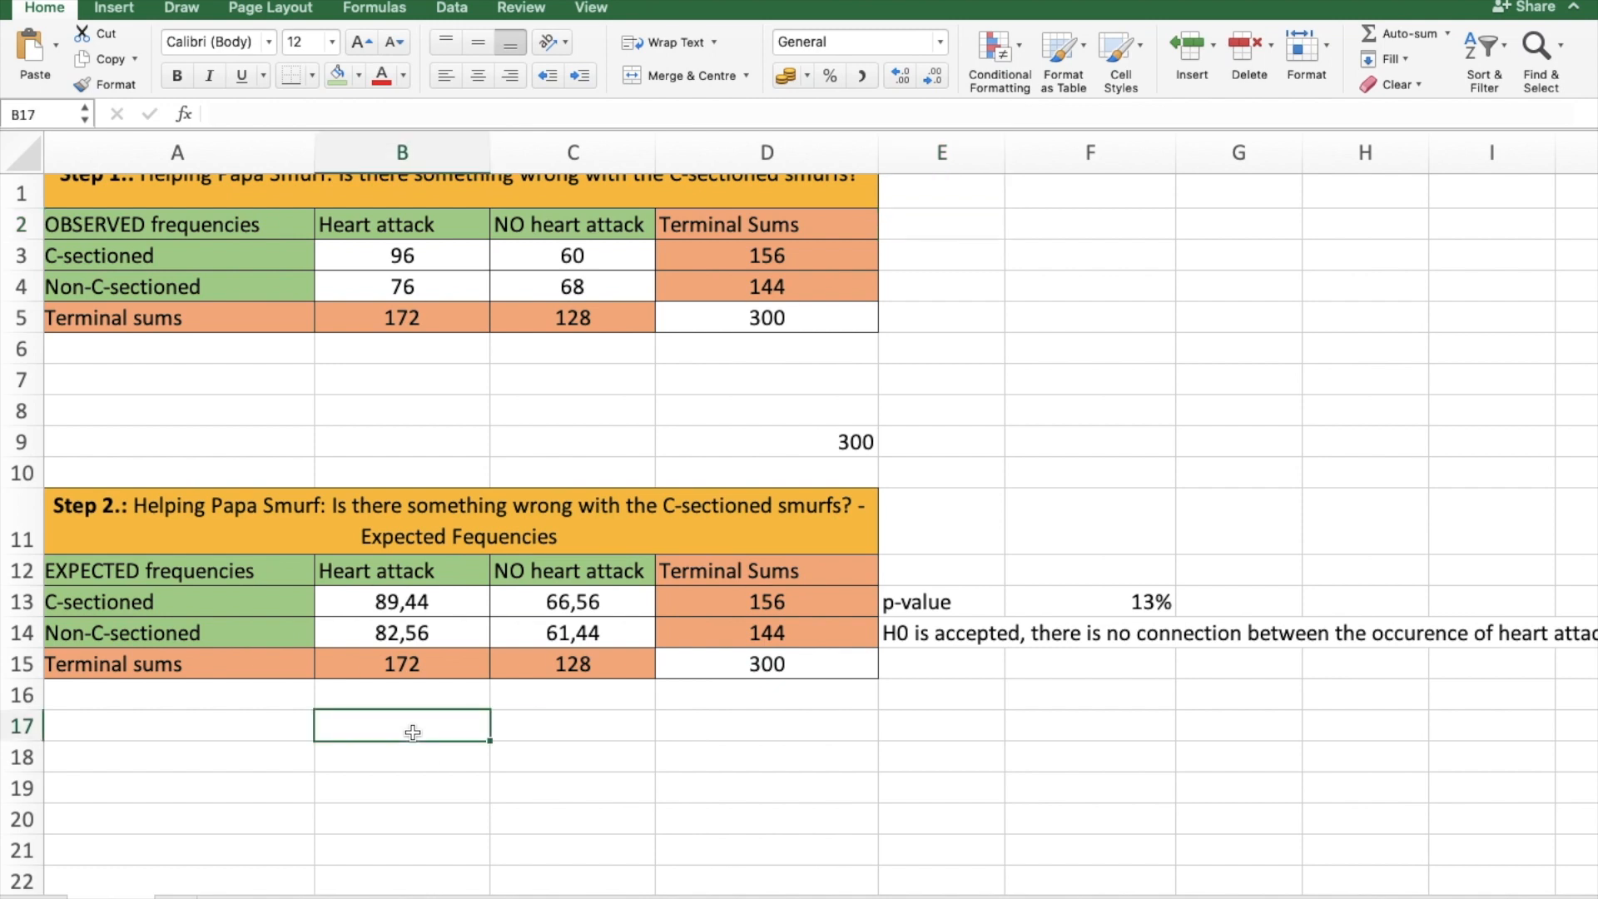
pyautogui.write('=')
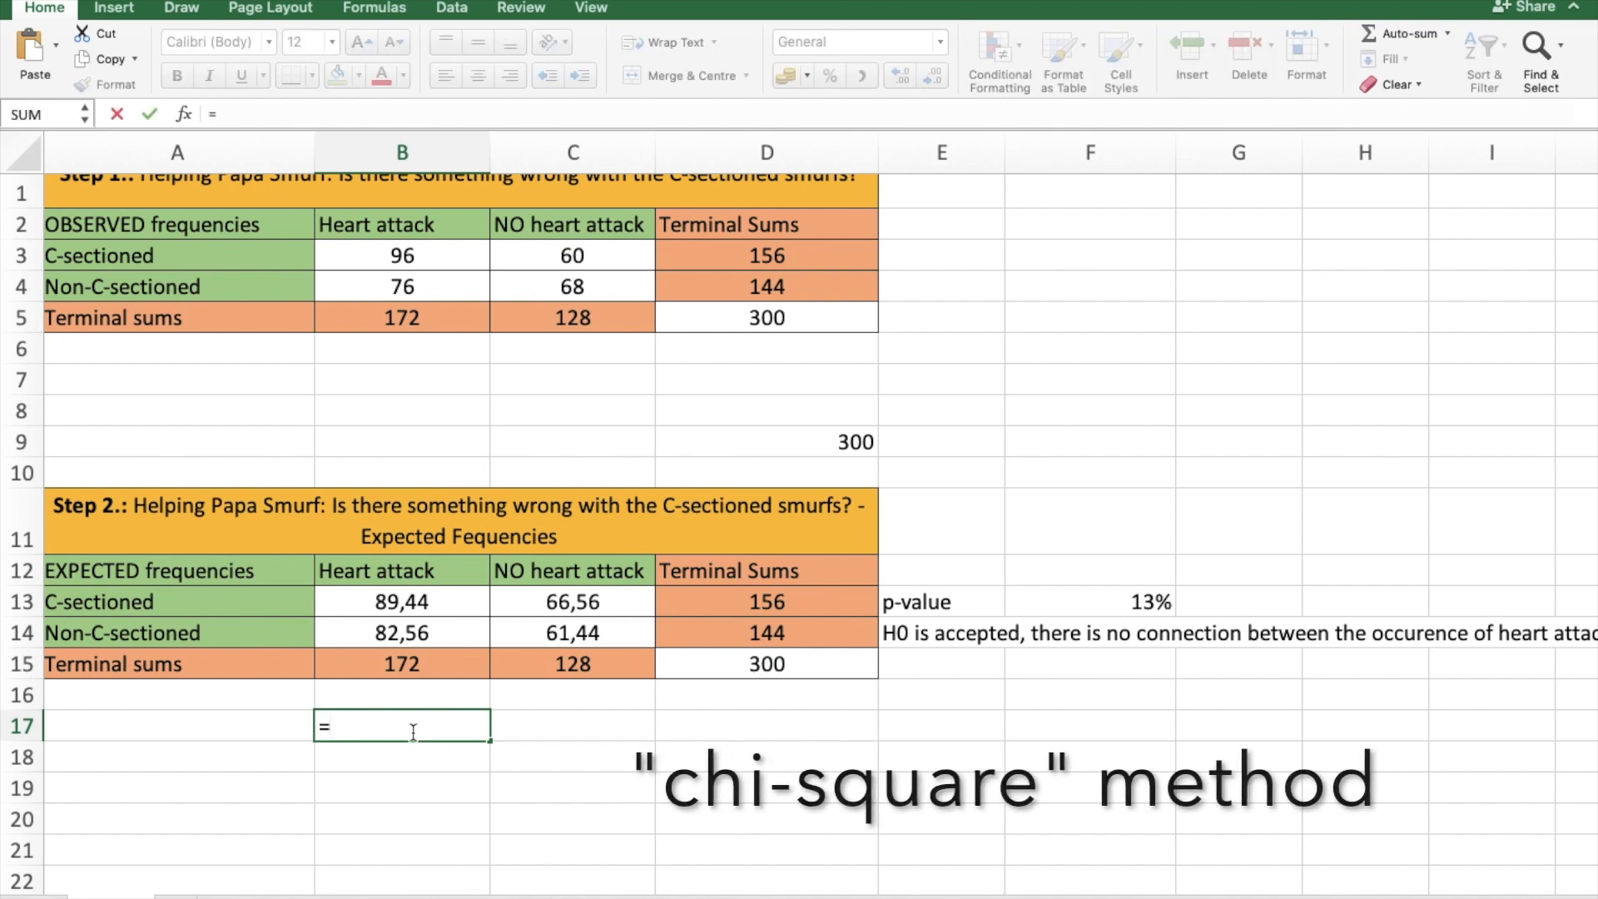
pyautogui.click(400, 257)
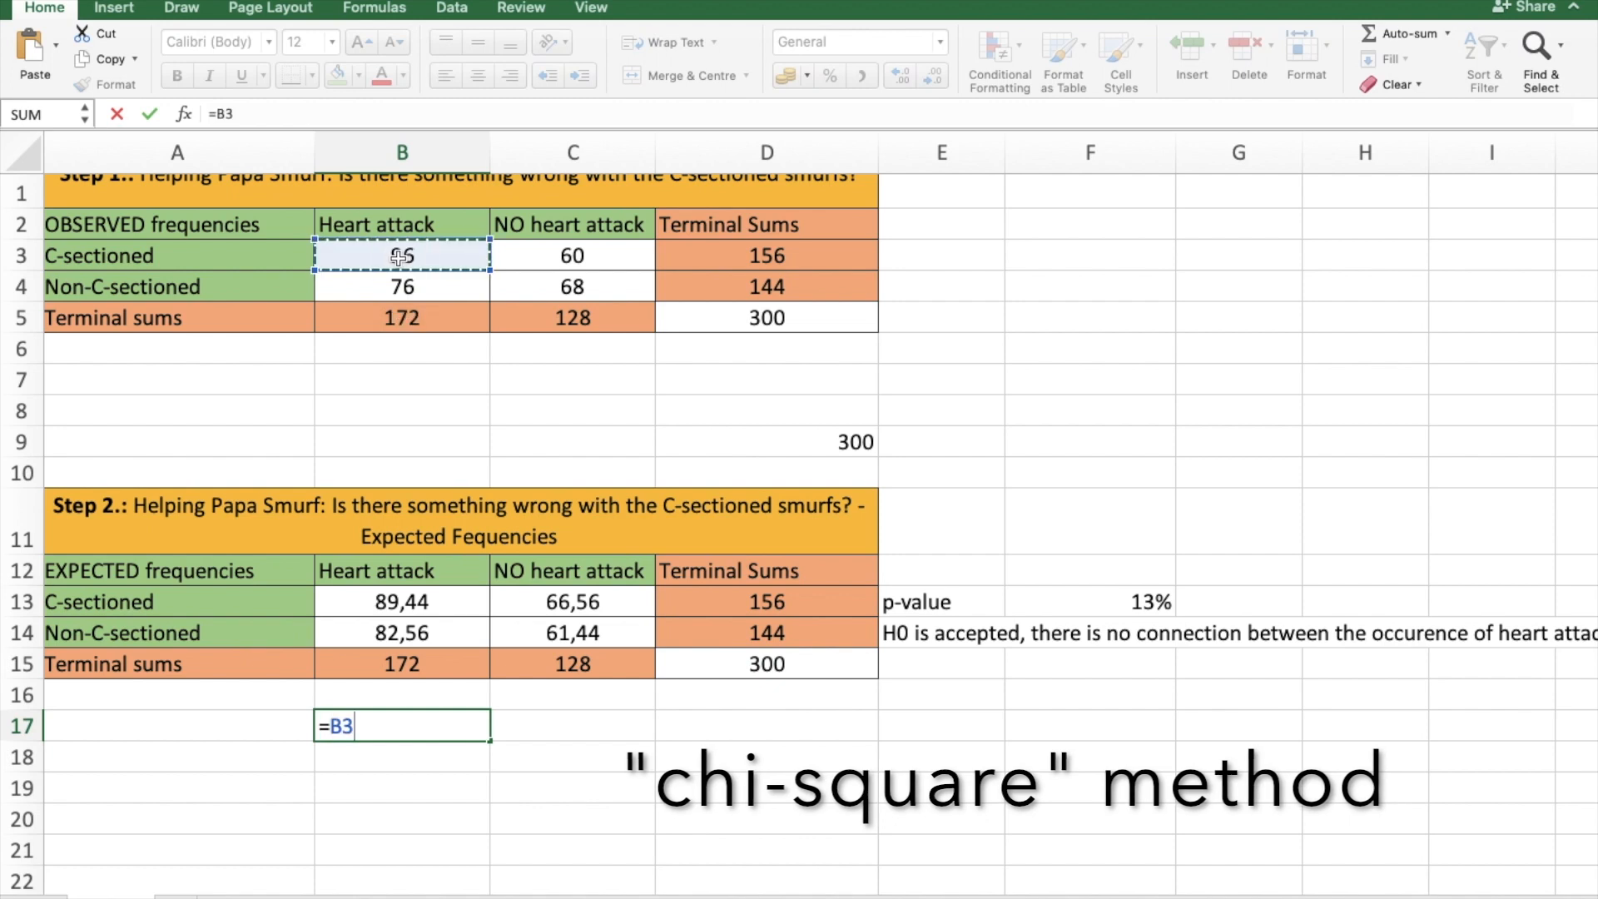
pyautogui.press('BackSpace')
pyautogui.press('BackSpace')
pyautogui.write('(')
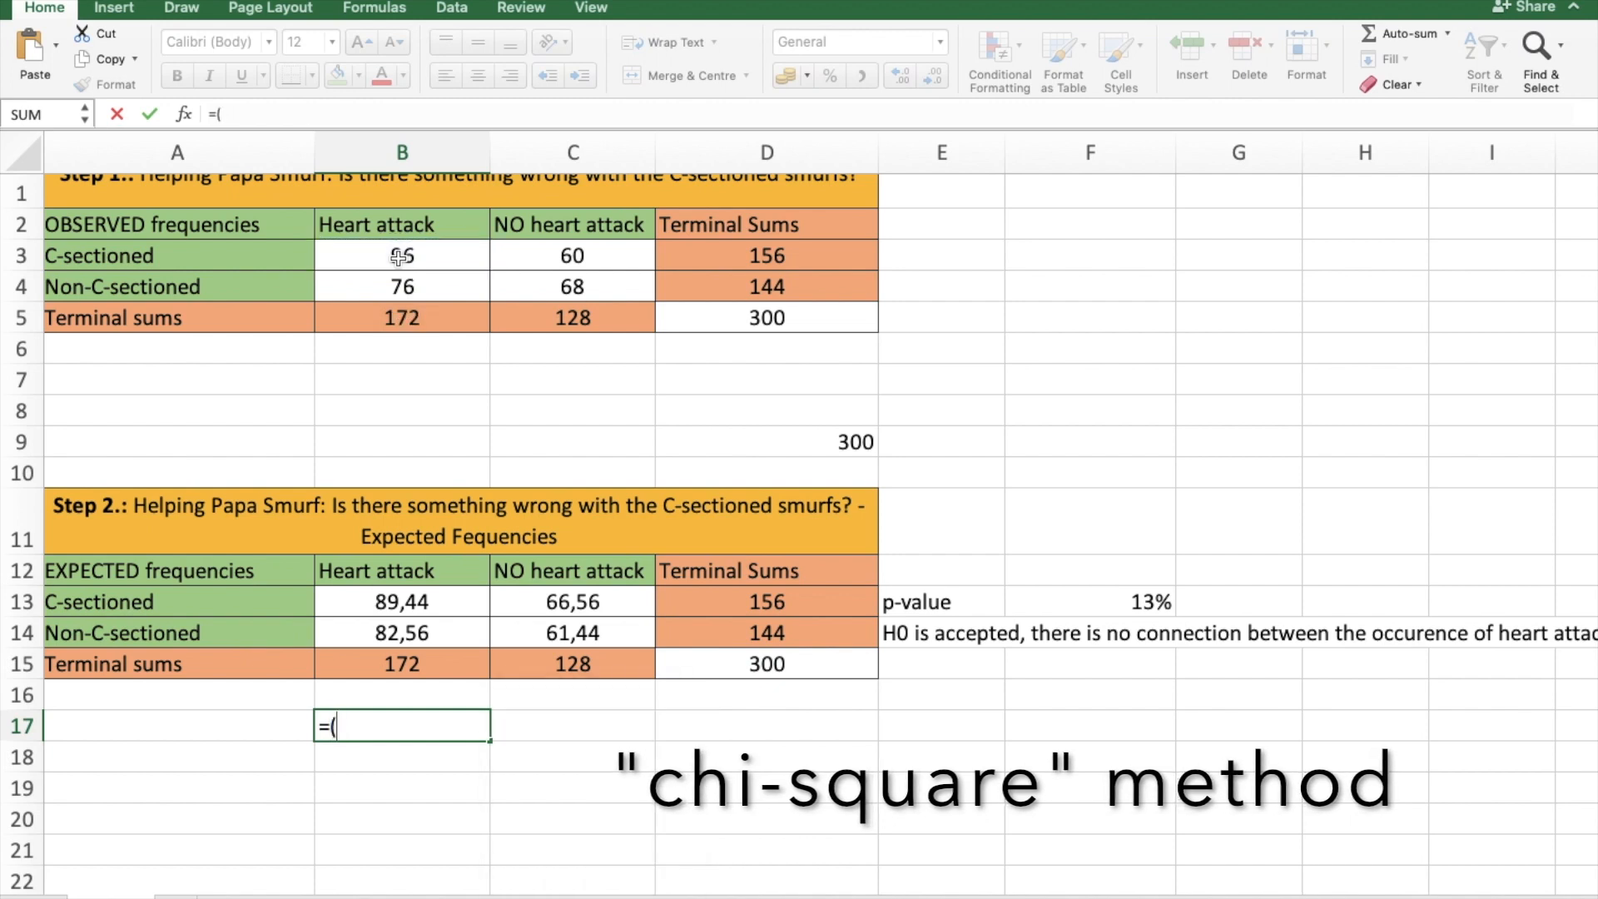
pyautogui.click(400, 257)
pyautogui.write('-')
pyautogui.click(406, 603)
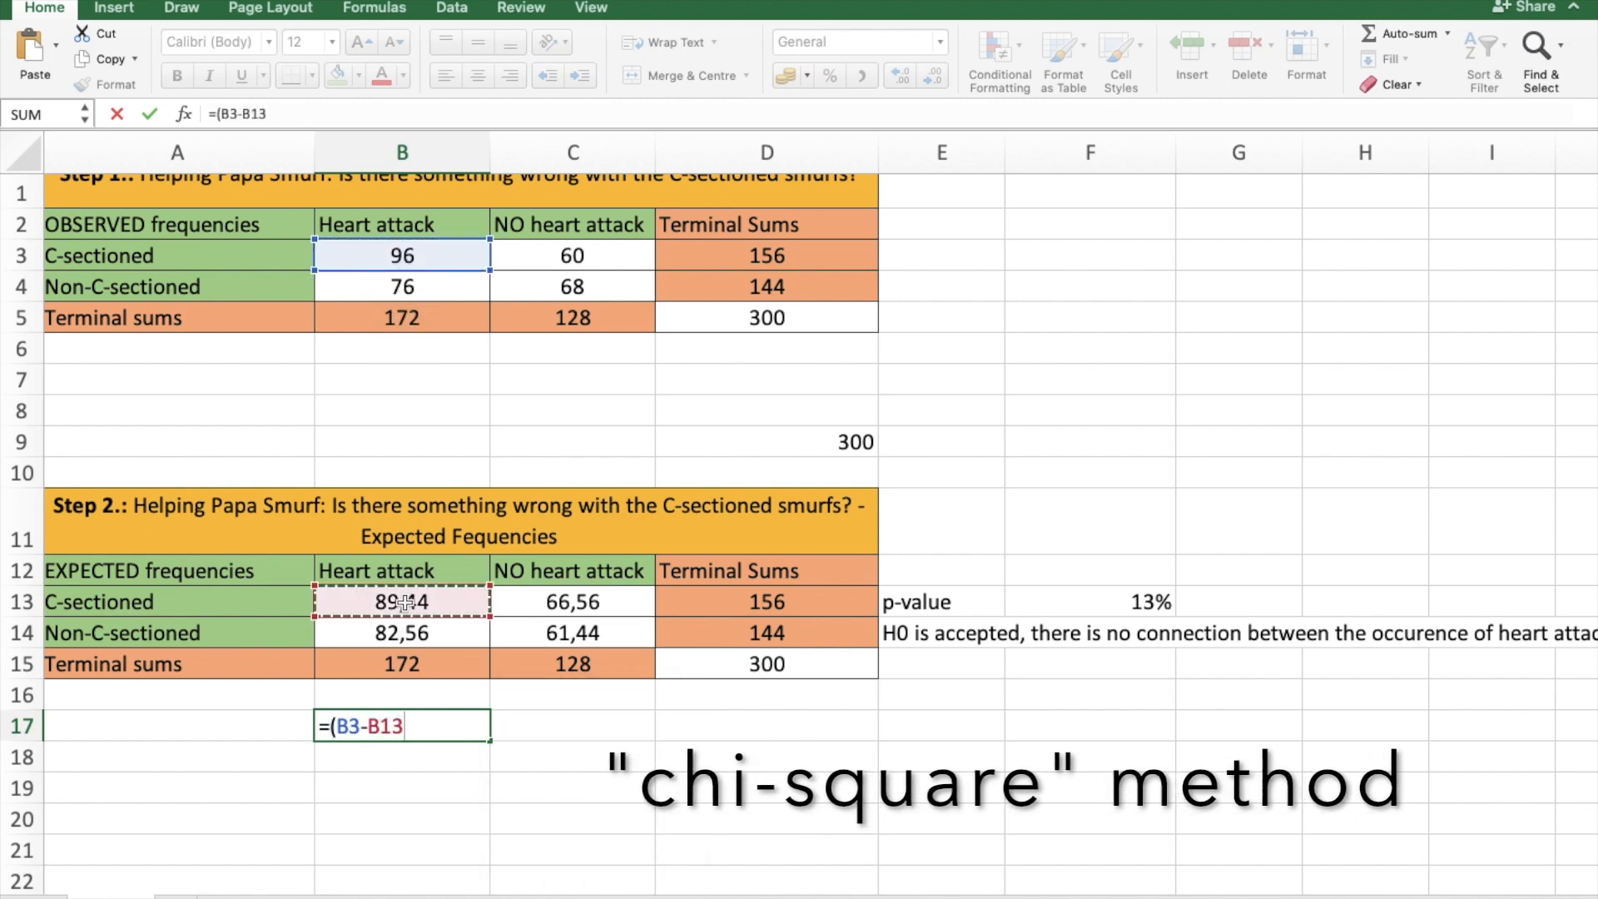
pyautogui.write(')')
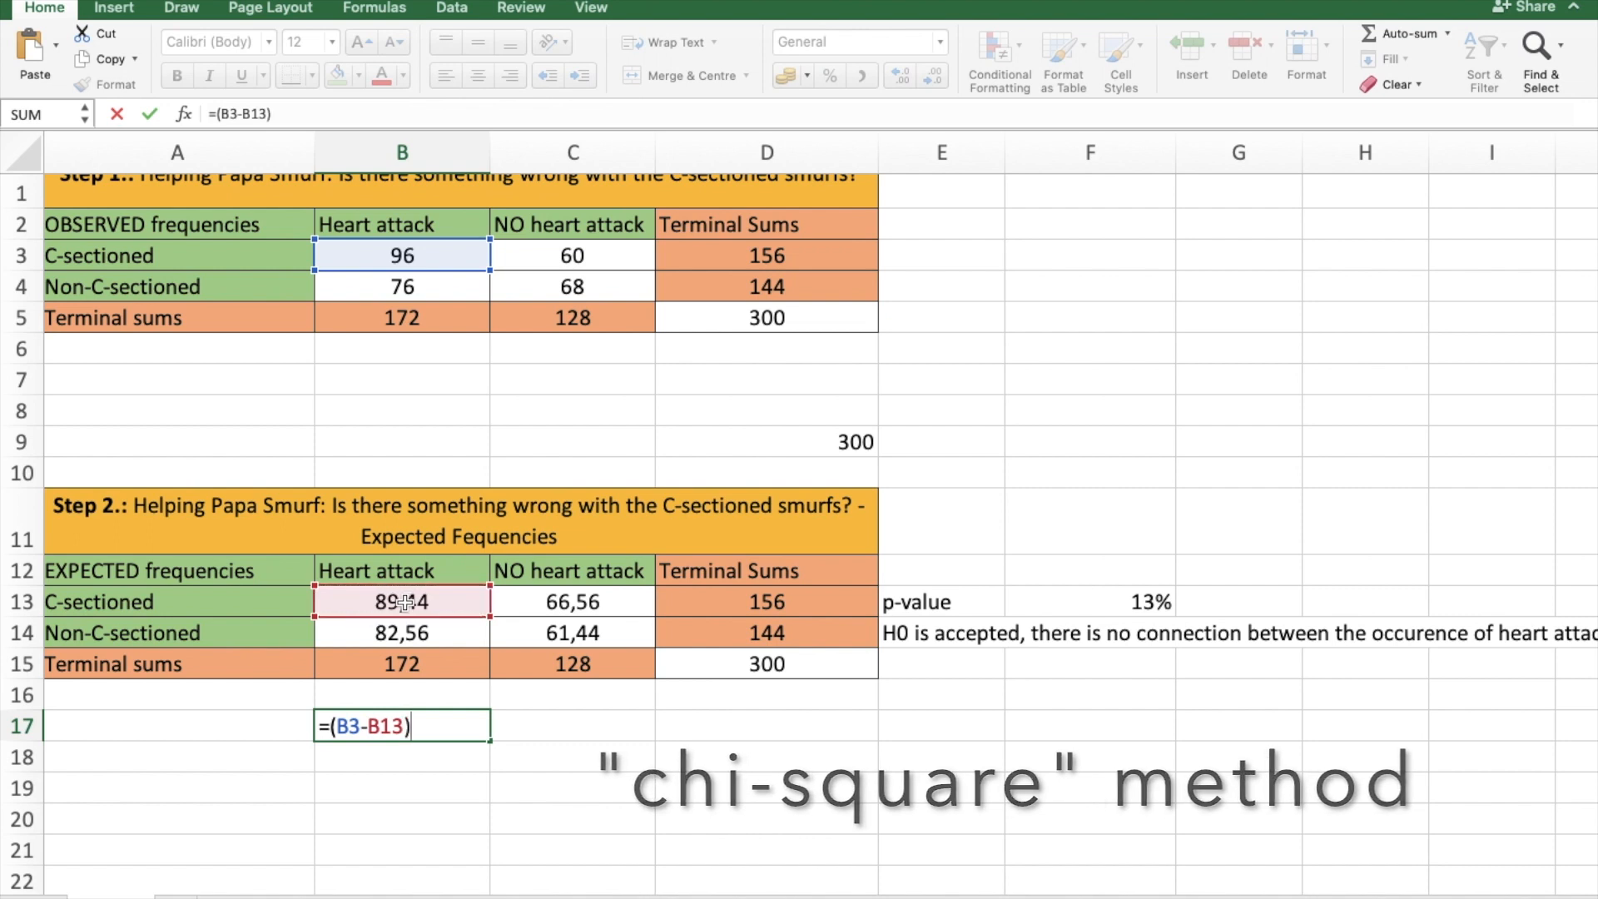
pyautogui.write('^')
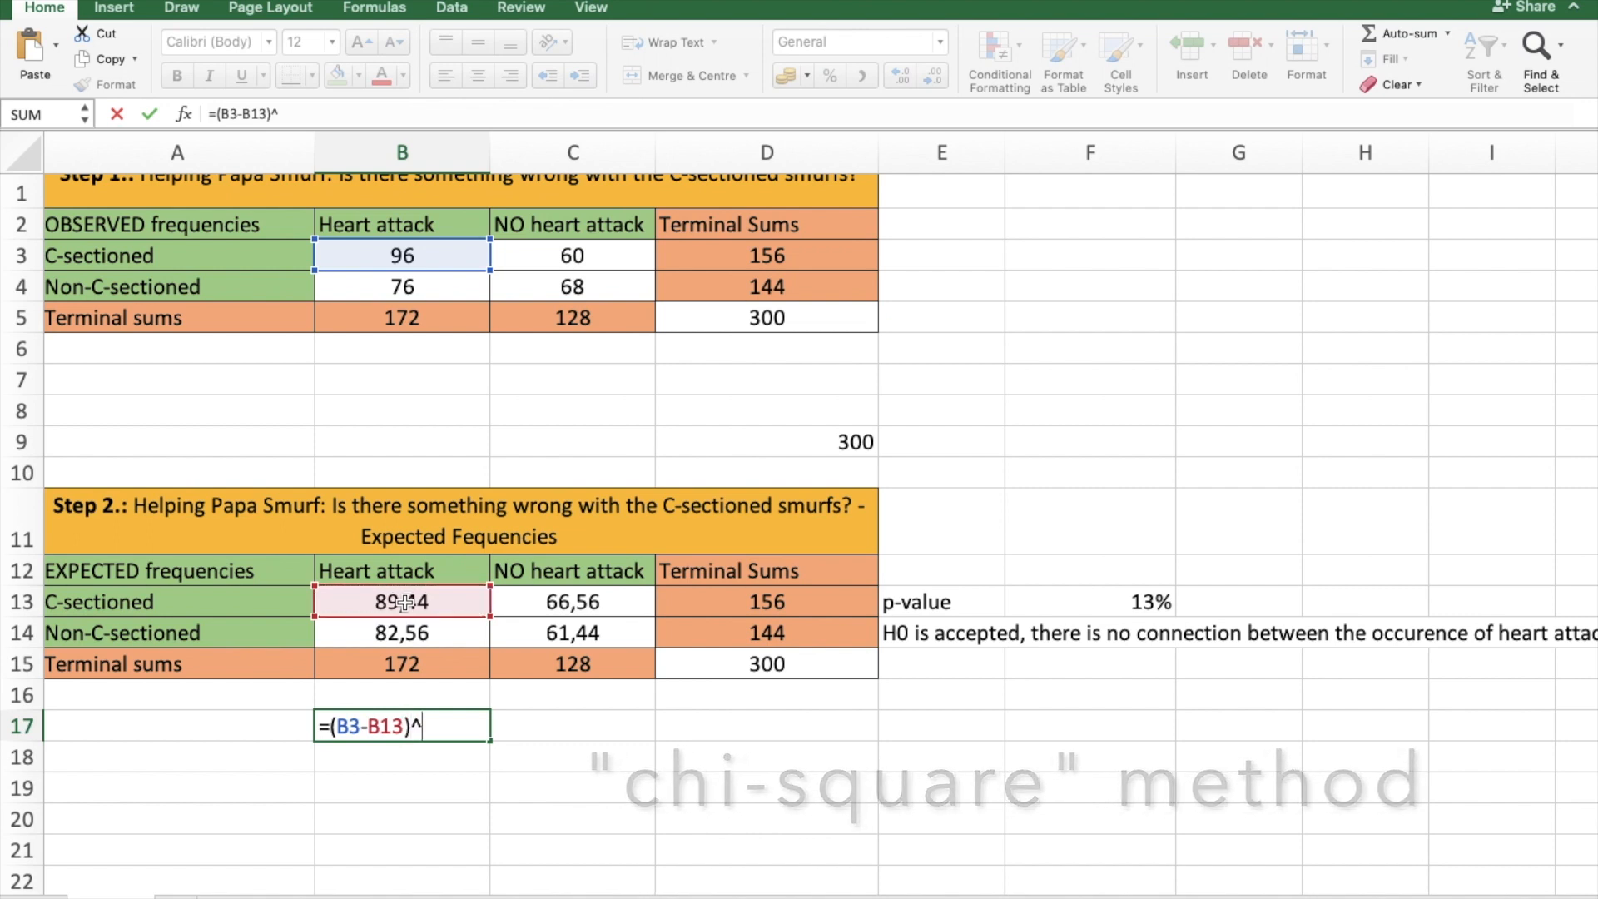
pyautogui.write('2/')
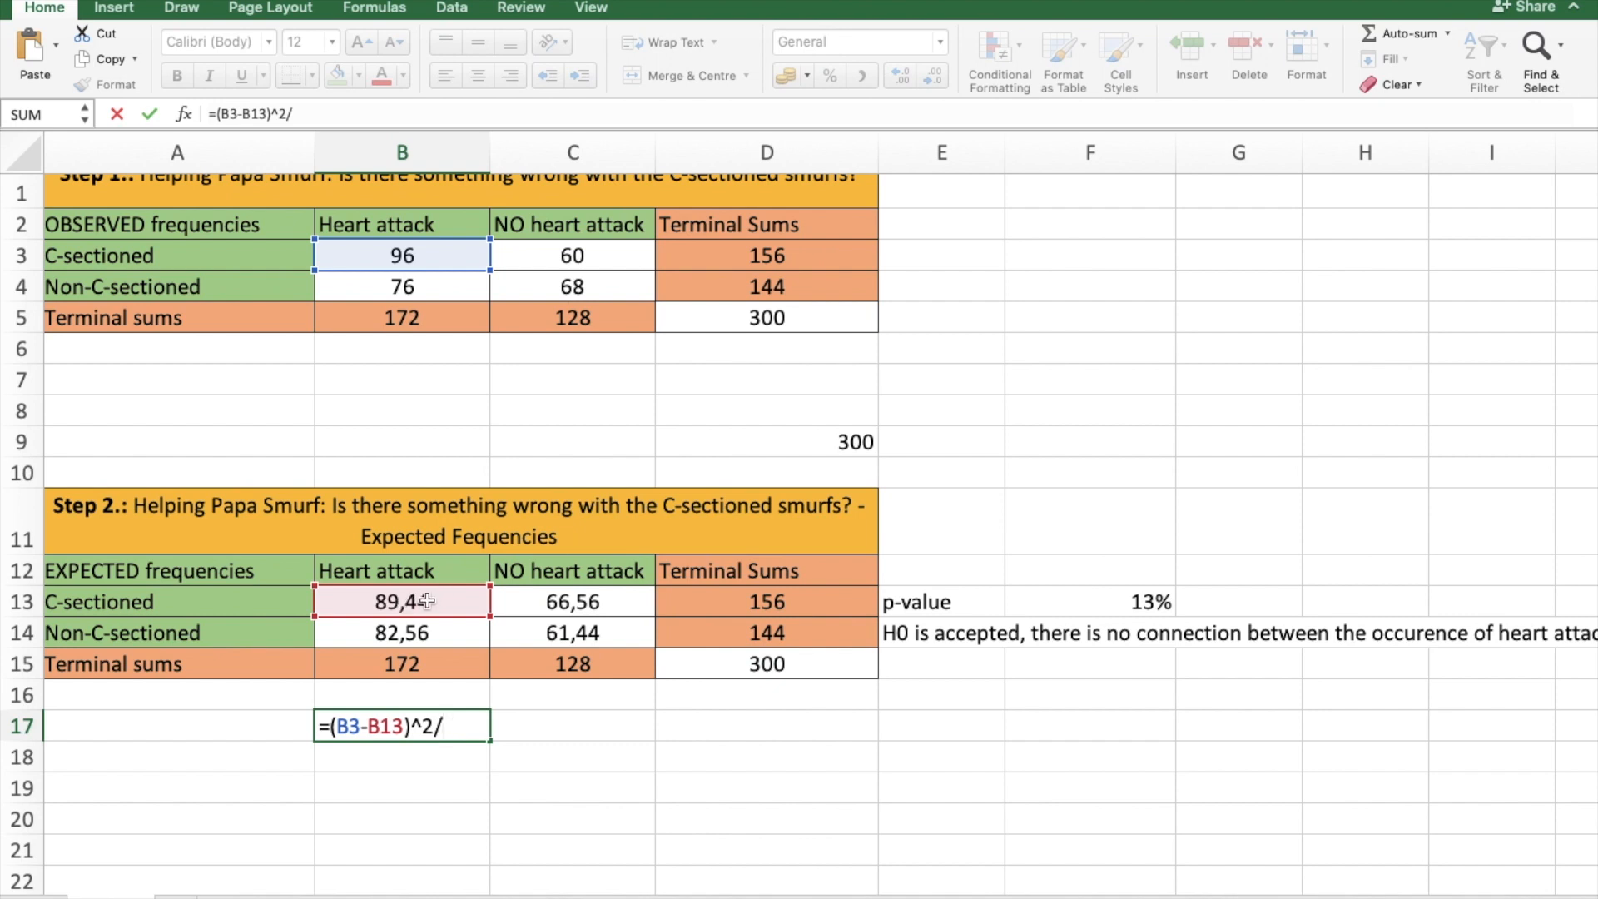
pyautogui.click(427, 601)
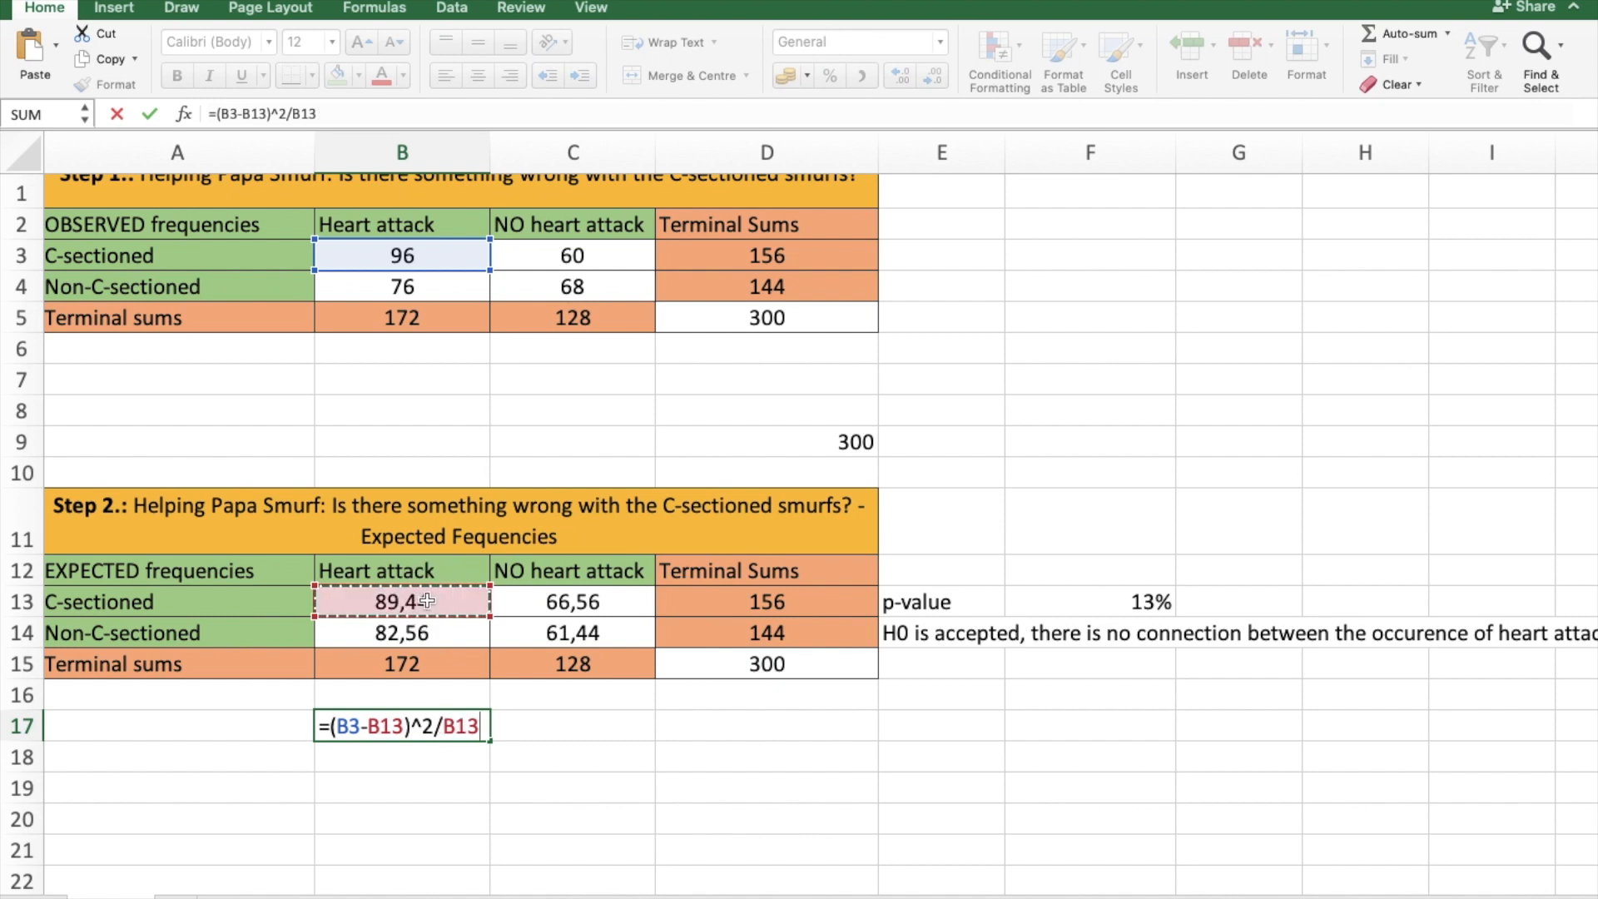
# Step: Enclose the squared difference in B17 in extra parentheses so the formula reads =((B3-B13)^2)/B13
pyautogui.click(432, 725)
pyautogui.write(')')
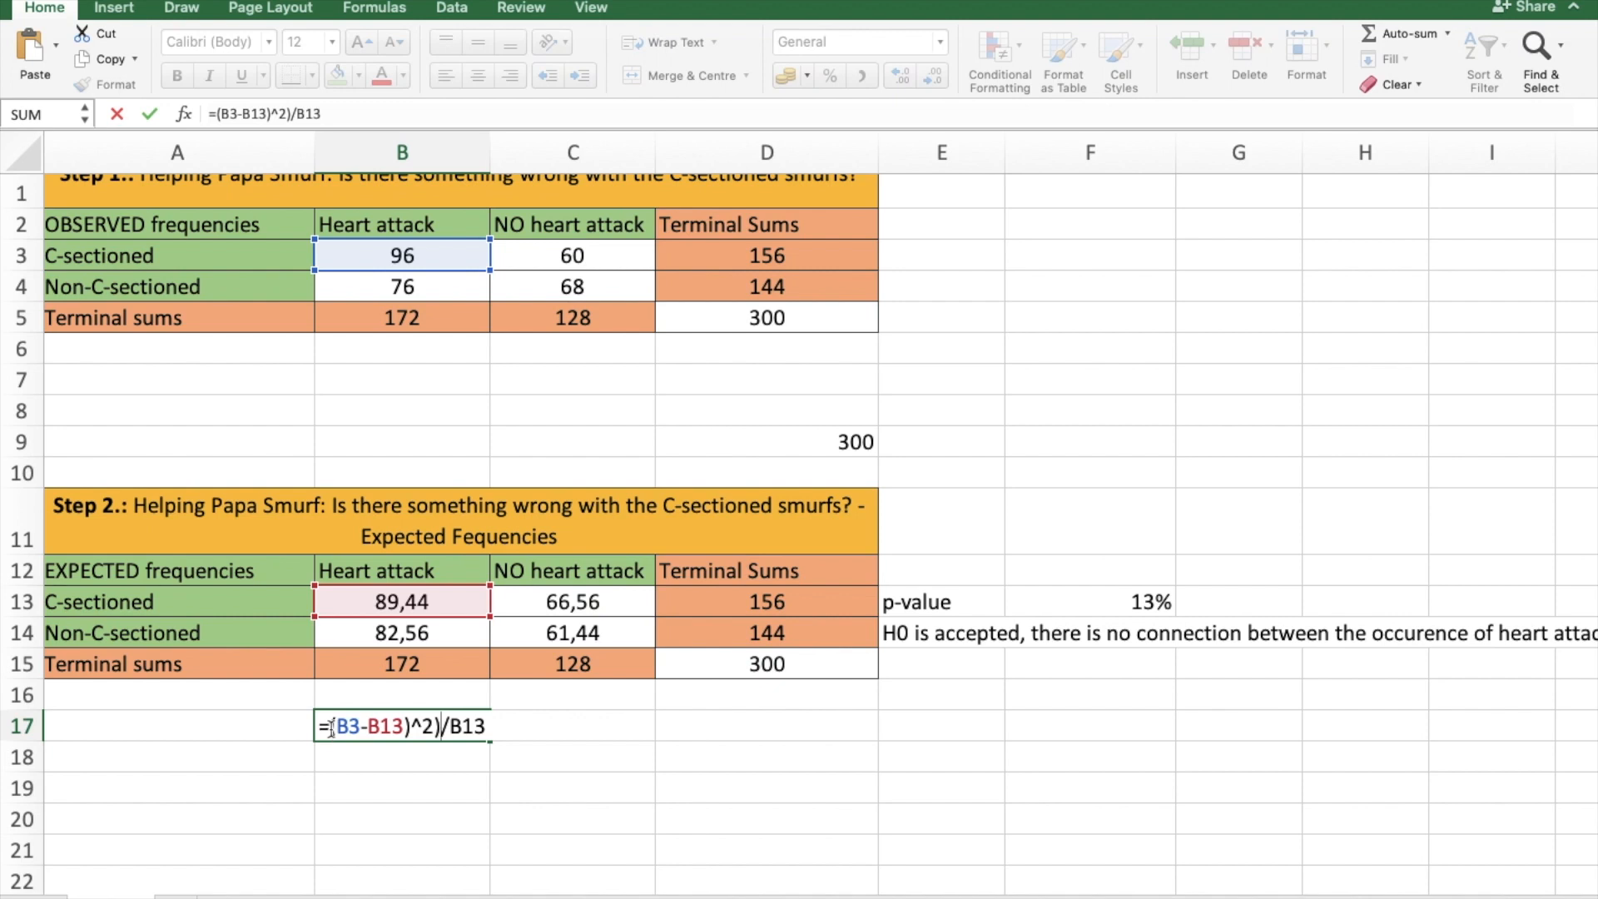
pyautogui.click(332, 725)
pyautogui.write('(')
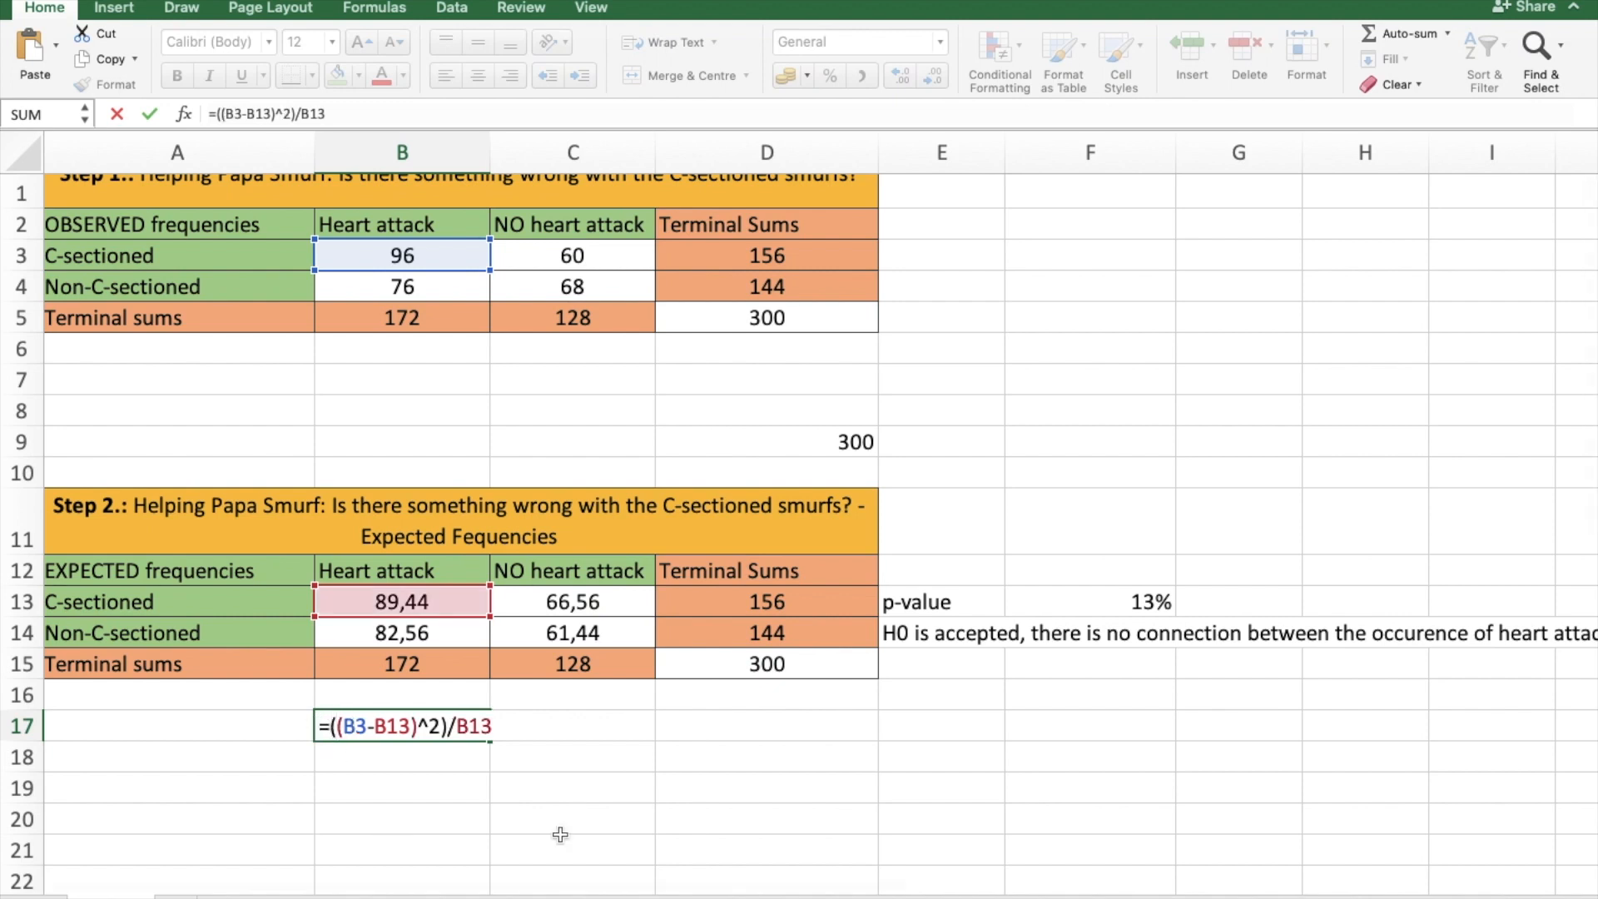
pyautogui.press('Return')
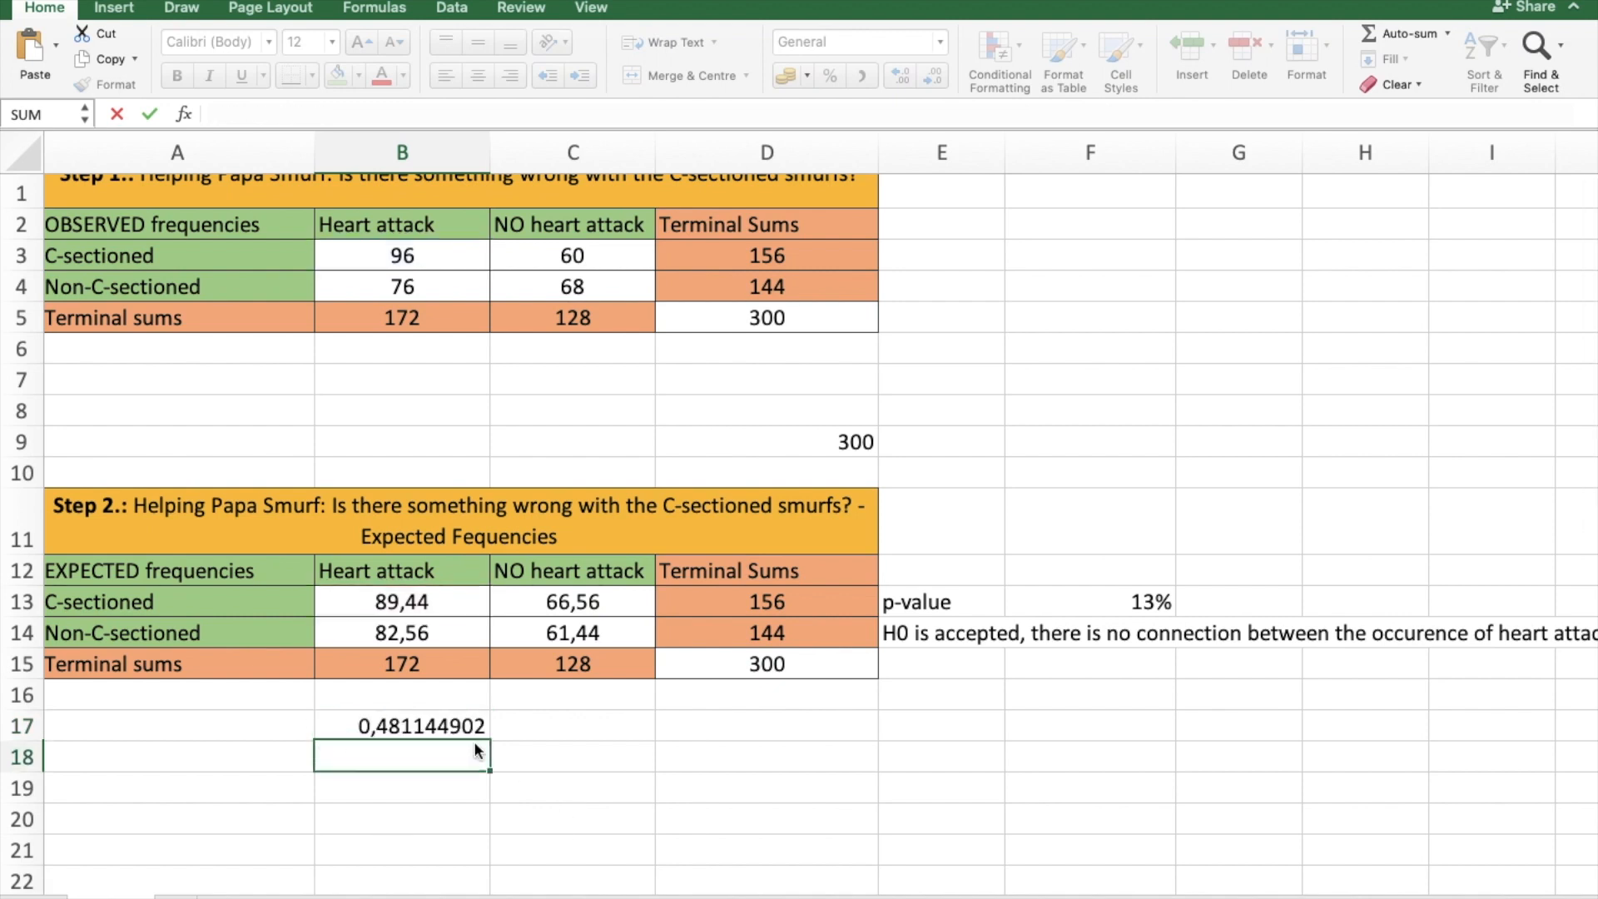
# Step: Lock the divisor in B17 so the formula reads =((B3-B13)^2)/$B$13, and fill it down to B18
pyautogui.click(446, 722)
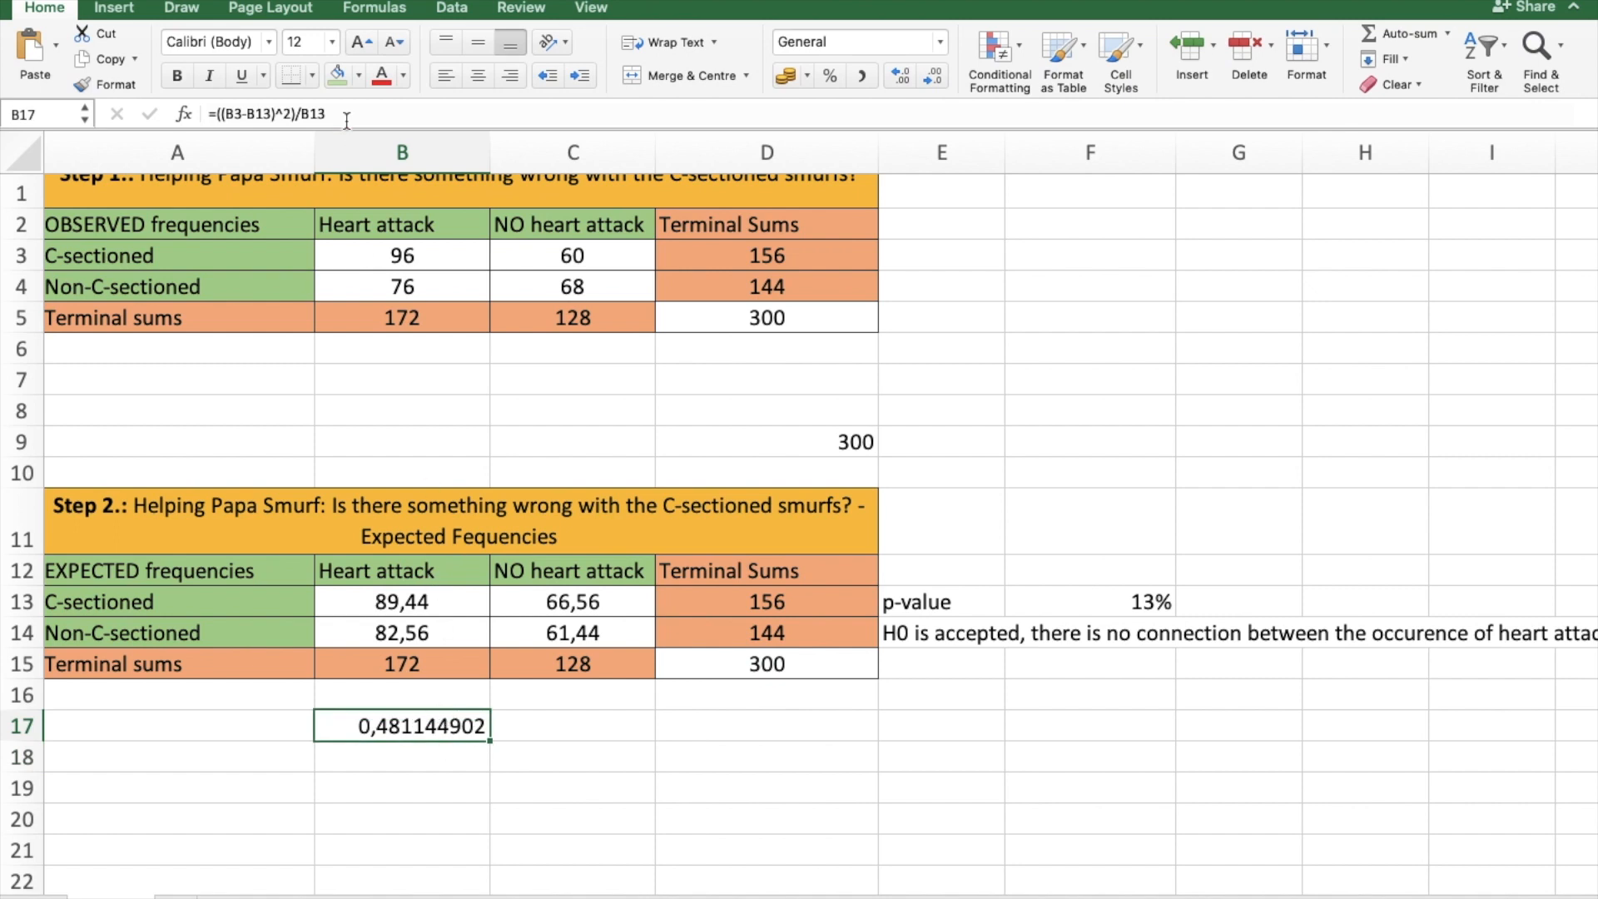
pyautogui.click(236, 116)
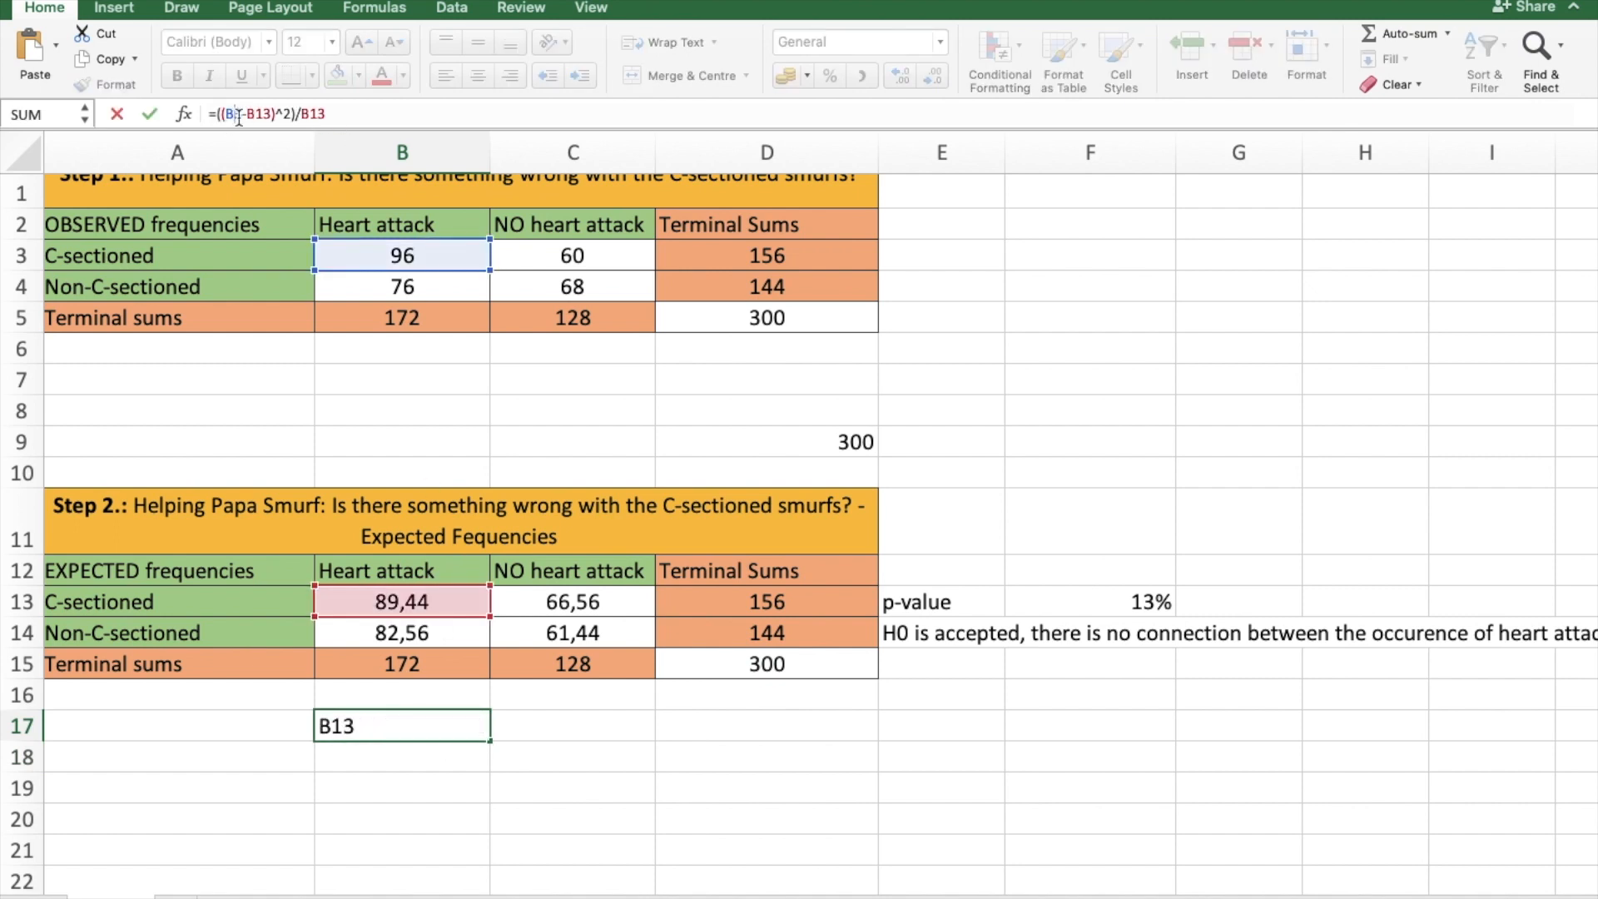
pyautogui.click(305, 115)
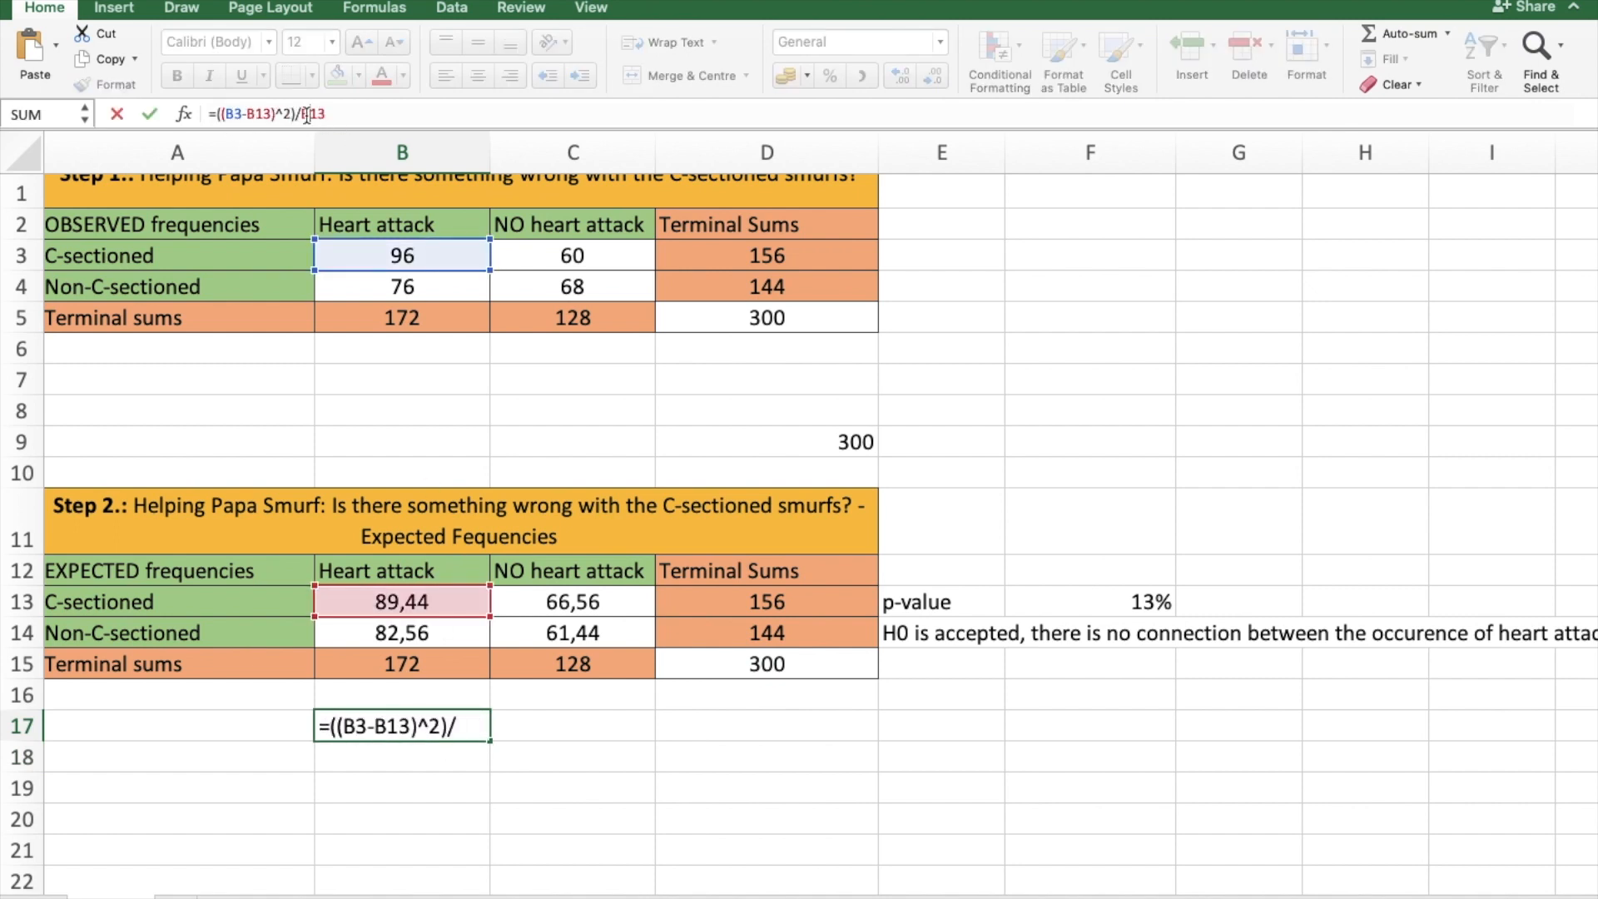
pyautogui.press('F4')
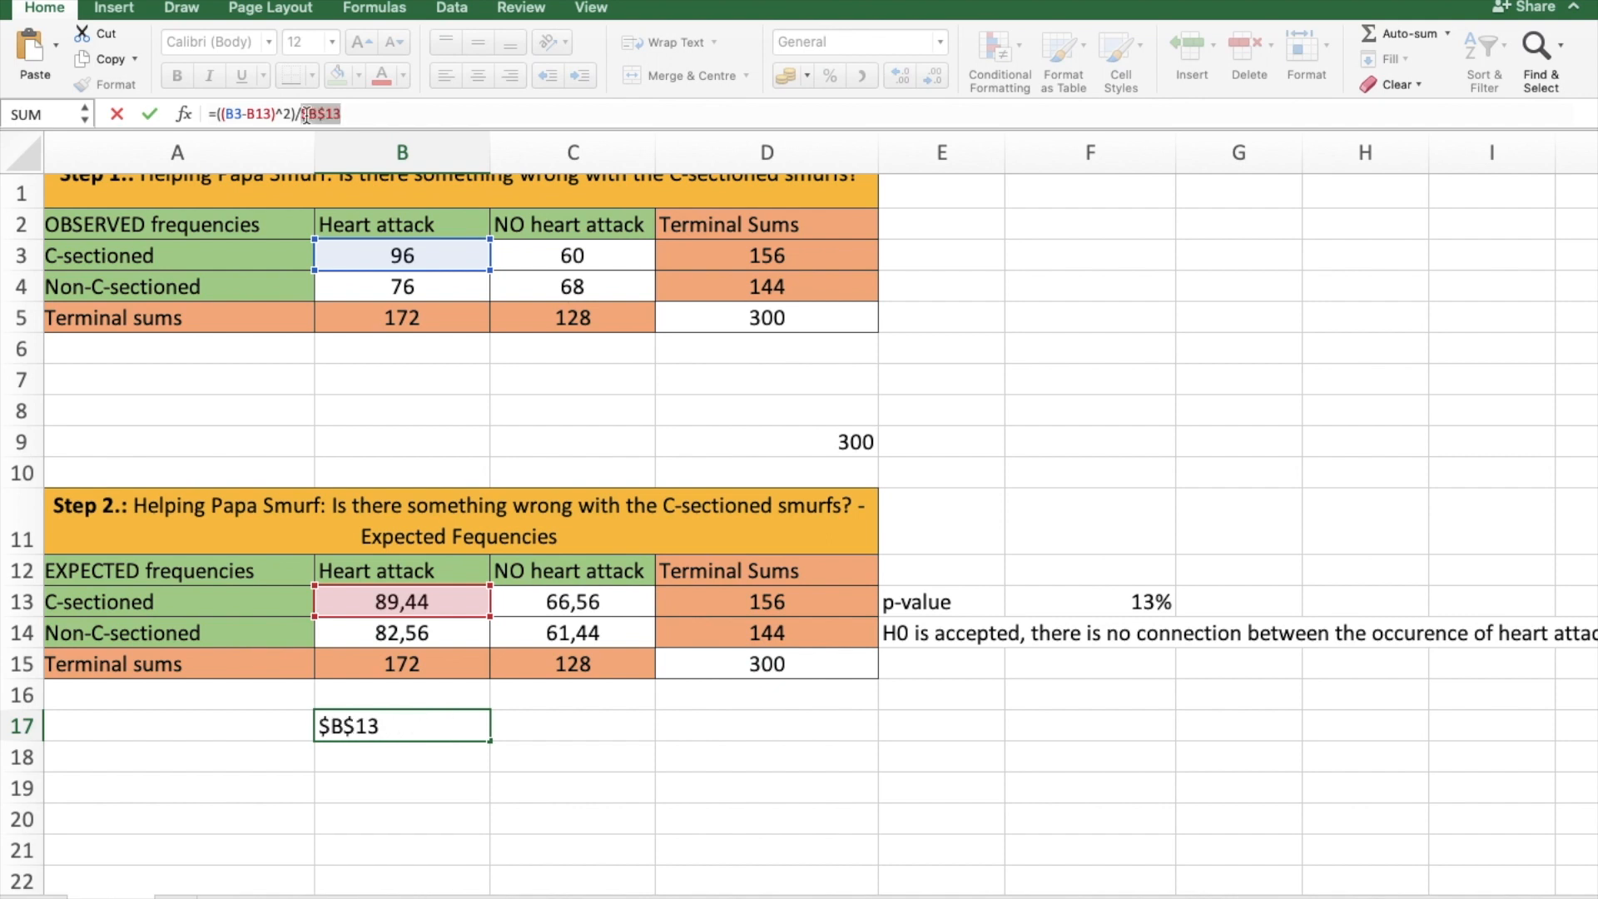
pyautogui.press('Return')
pyautogui.click(449, 725)
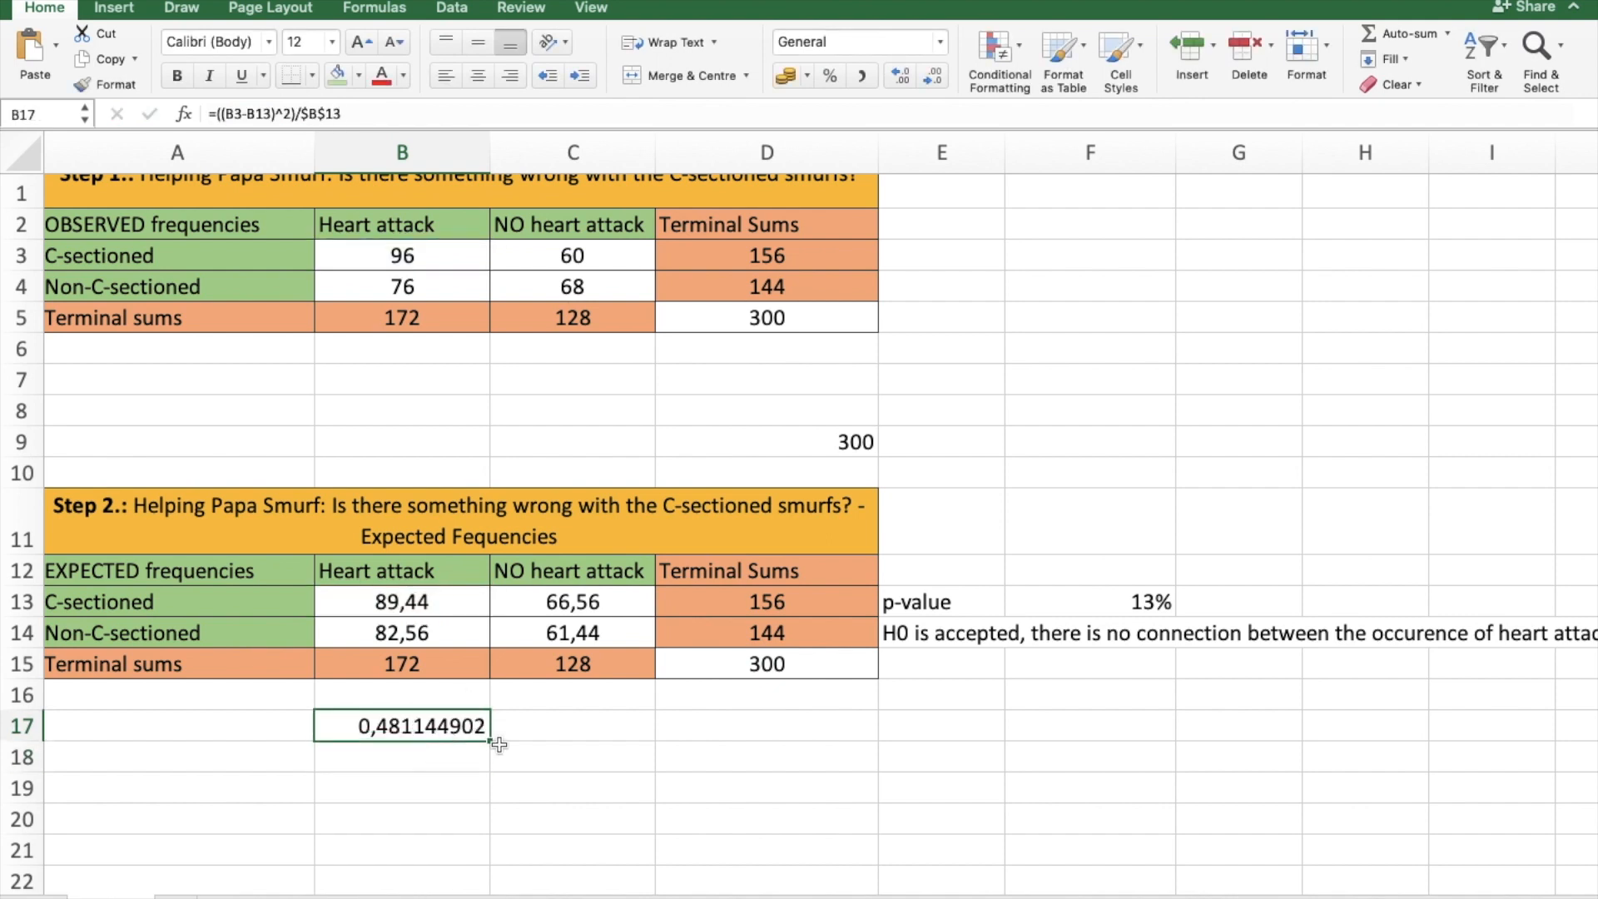
pyautogui.moveTo(492, 739)
pyautogui.mouseDown()
pyautogui.moveTo(511, 756)
pyautogui.moveTo(490, 765)
pyautogui.mouseUp()
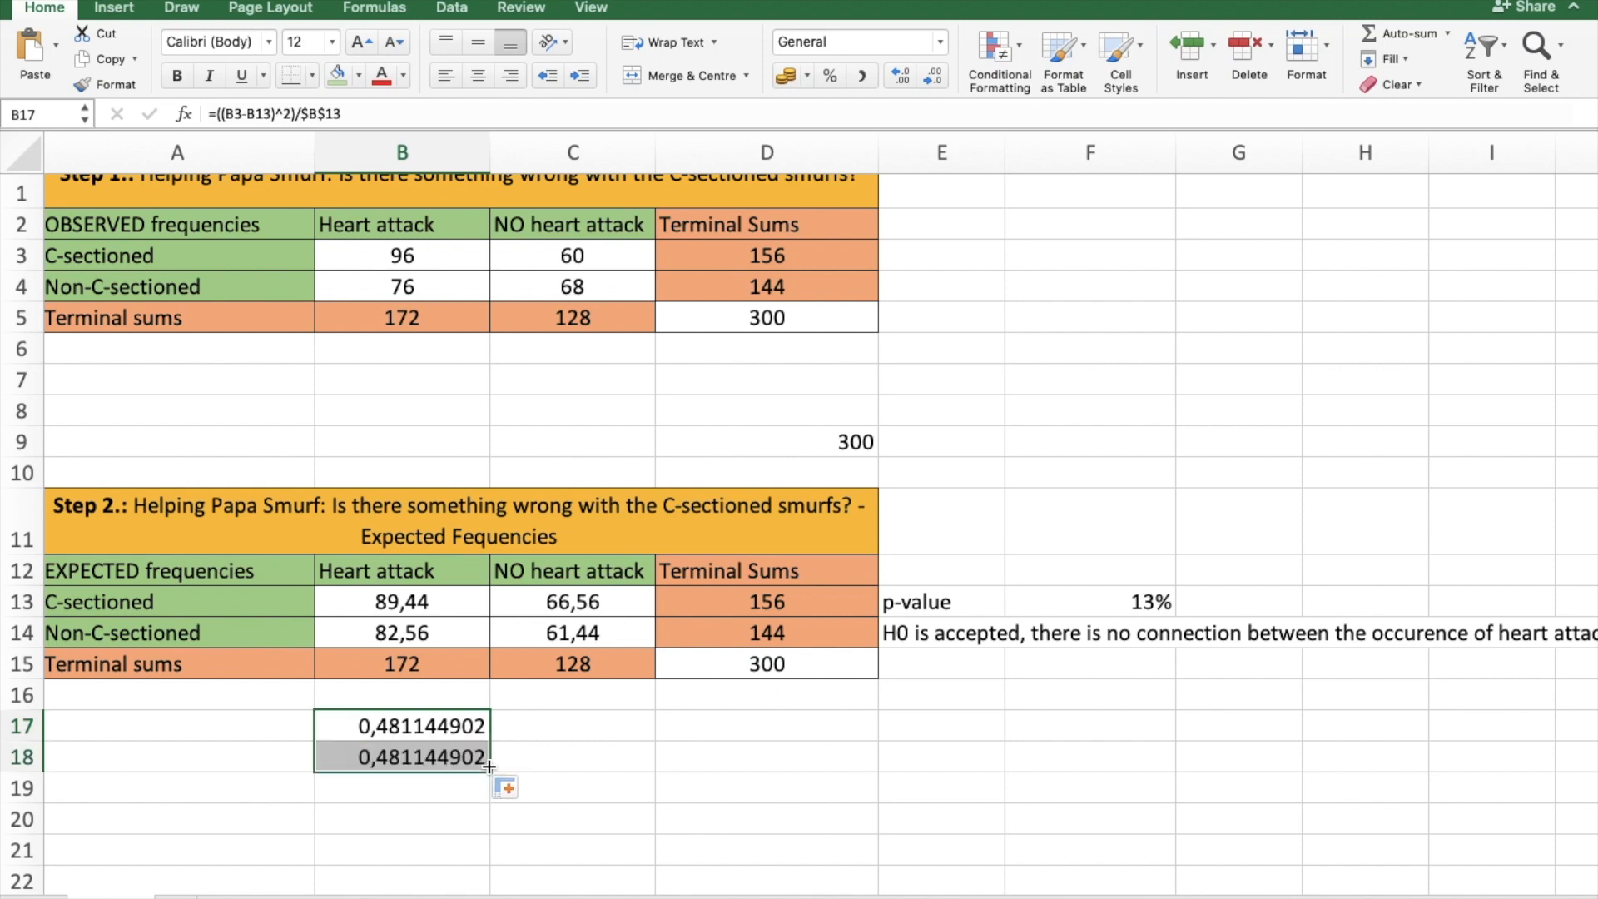
# Step: Remove the absolute reference from the divisor in B18 so the formula reads =((B4-B14)^2)/B13
pyautogui.click(418, 759)
pyautogui.click(287, 113)
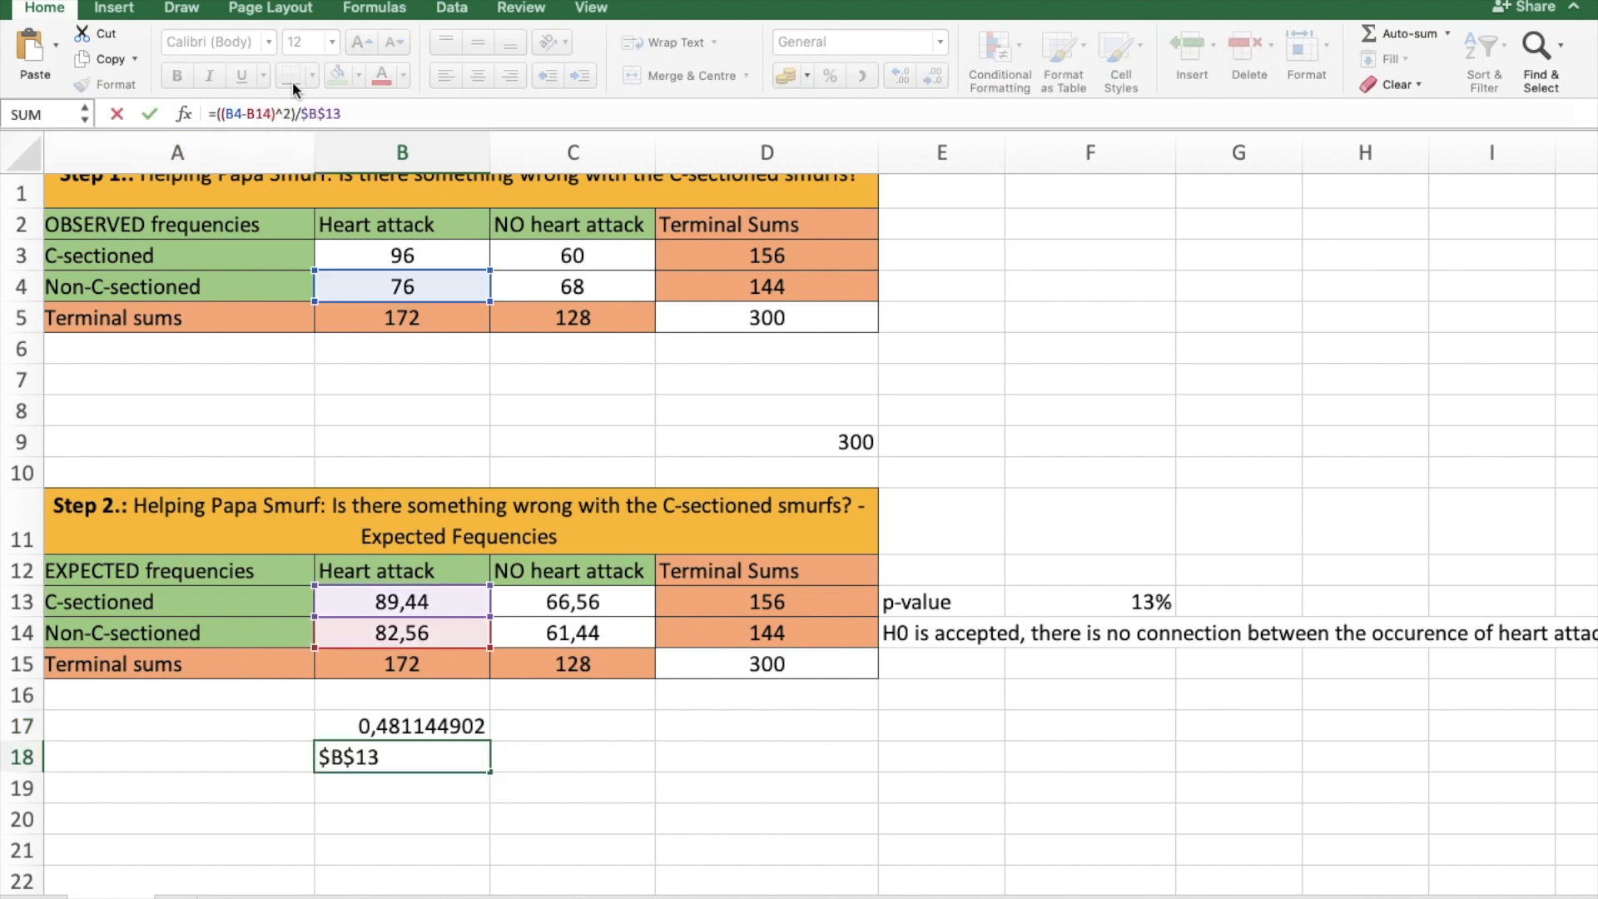
pyautogui.click(336, 114)
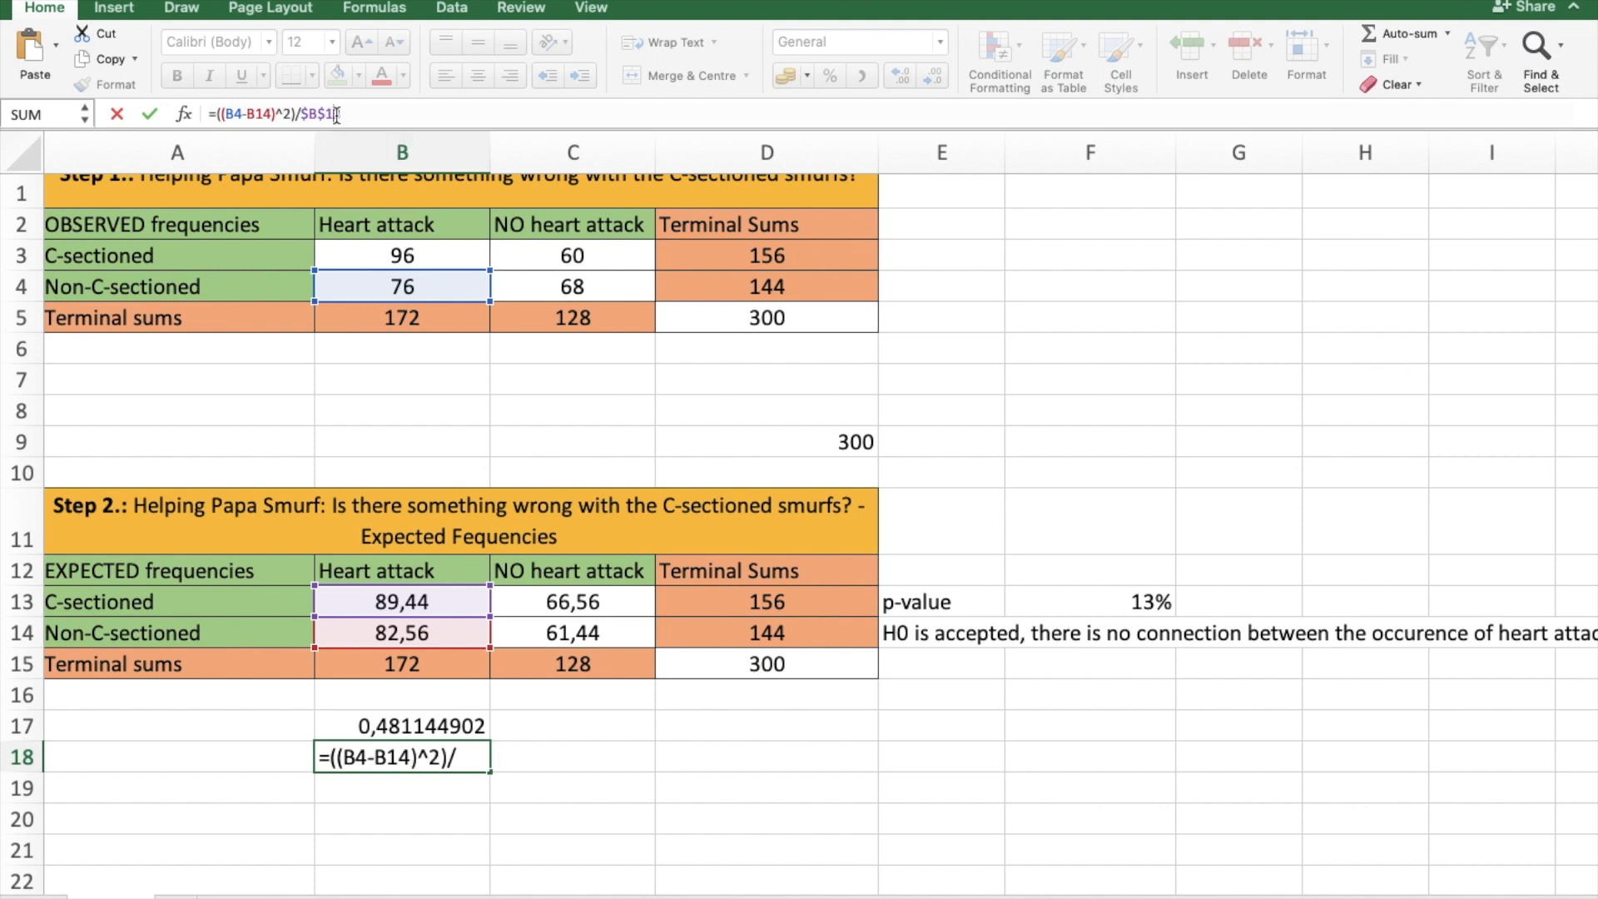
pyautogui.doubleClick(337, 114)
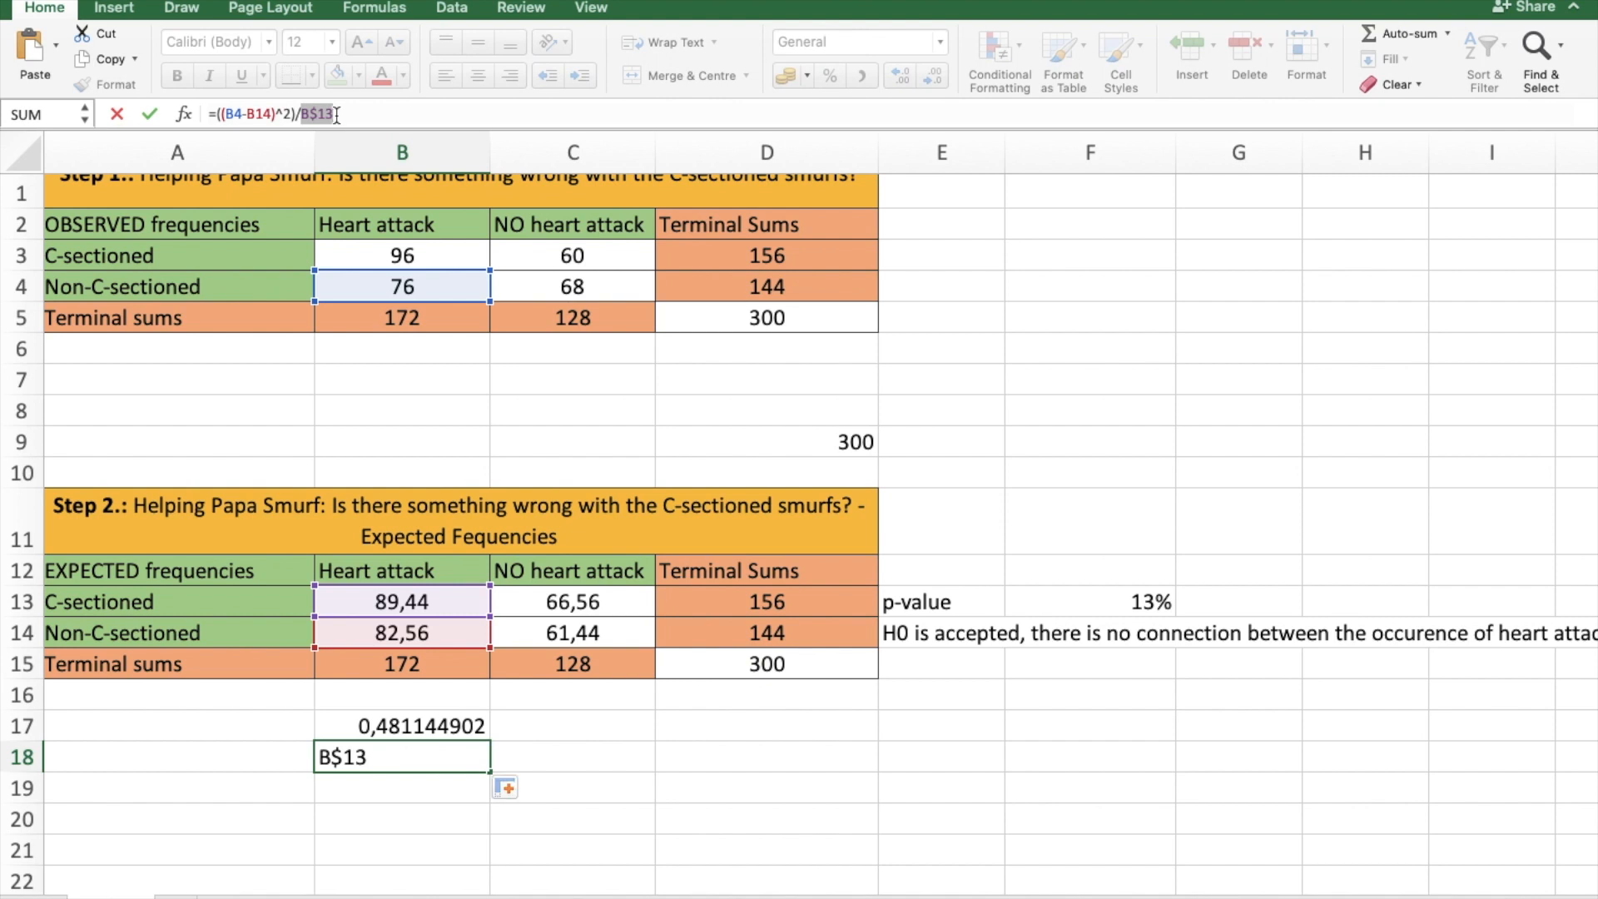
pyautogui.press('F4')
pyautogui.press('F4')
pyautogui.press('Return')
pyautogui.click(387, 752)
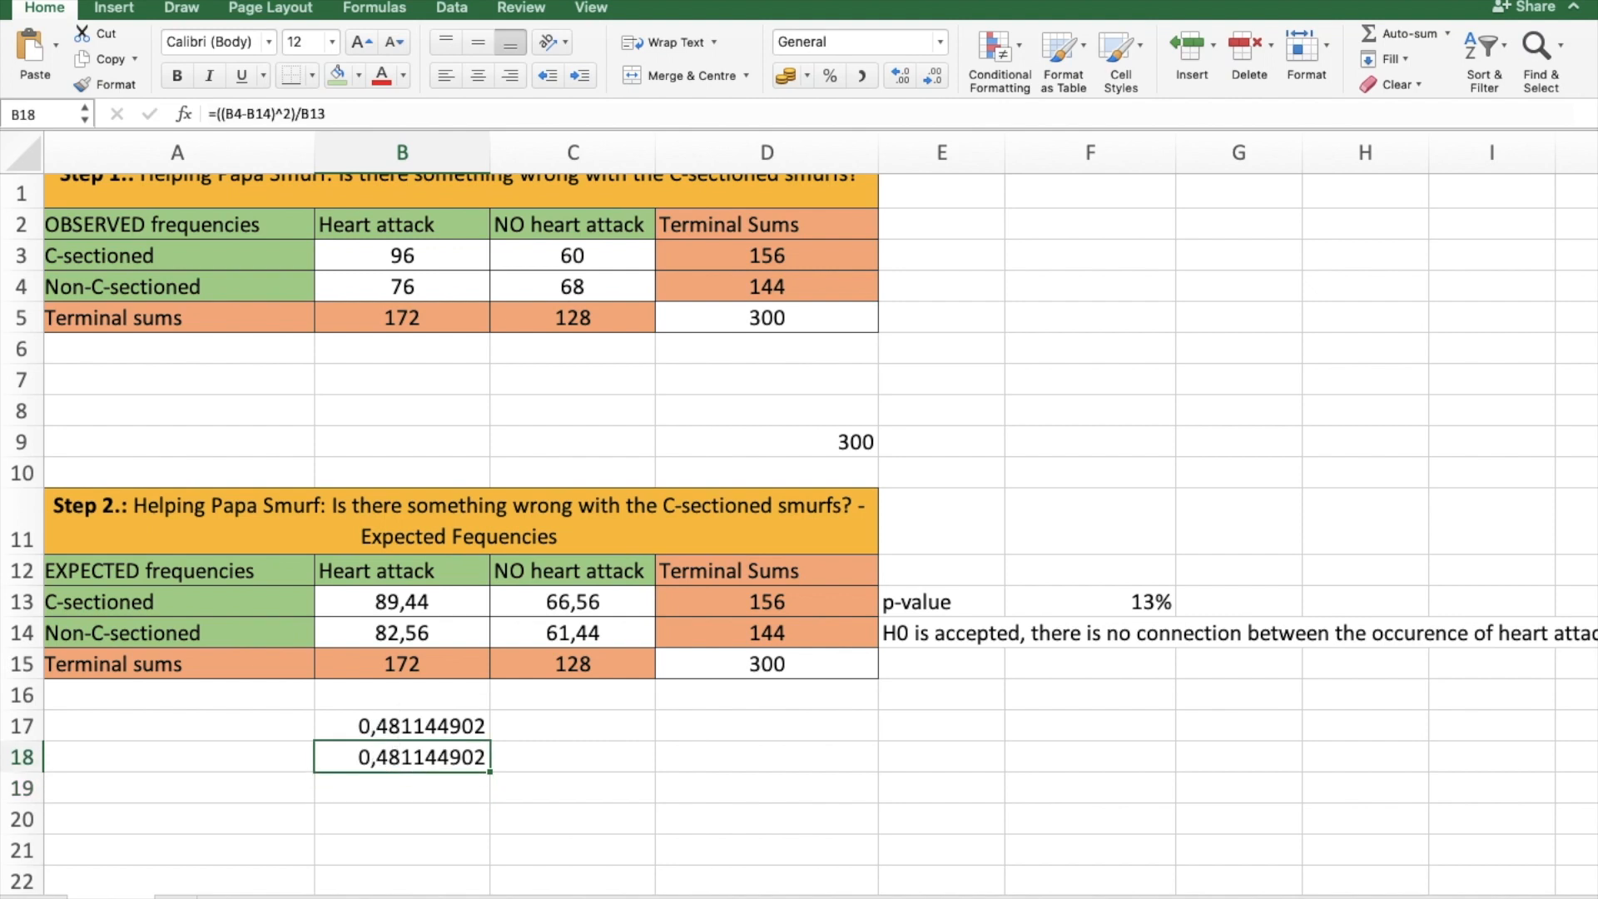
# Step: Change the divisor in B18 to the non-C-sectioned expected value B14, so the formula reads =((B4-B14)^2)/B14
pyautogui.doubleClick(320, 113)
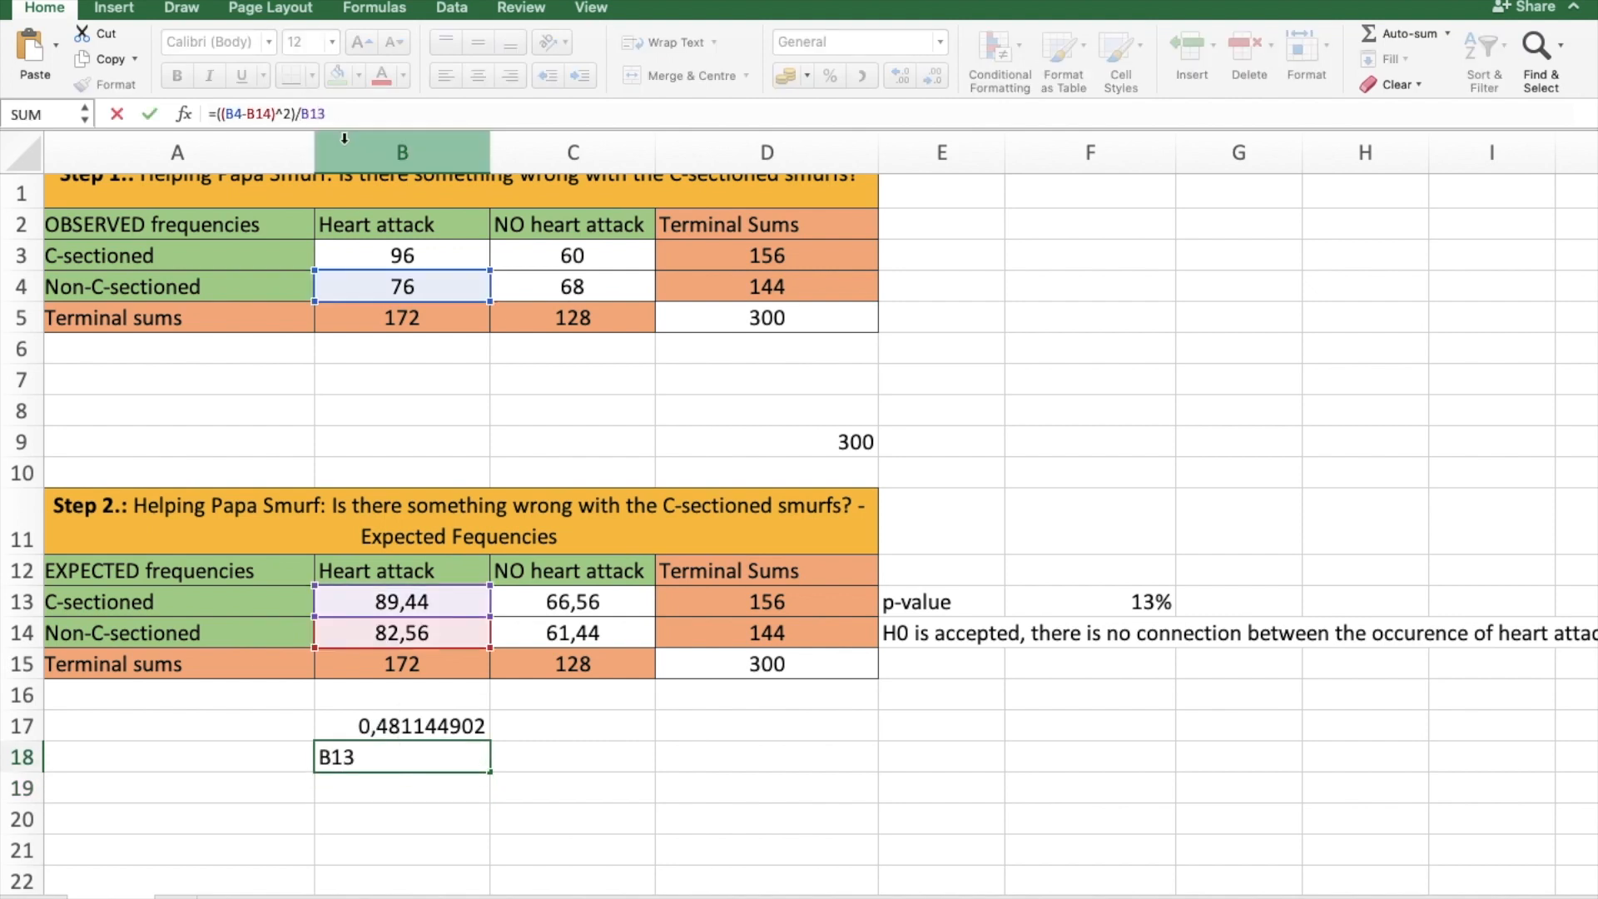
pyautogui.press('BackSpace')
pyautogui.write('4')
pyautogui.press('Return')
# Step: Fill the chi-square term formula from B17 across to C17
pyautogui.click(439, 735)
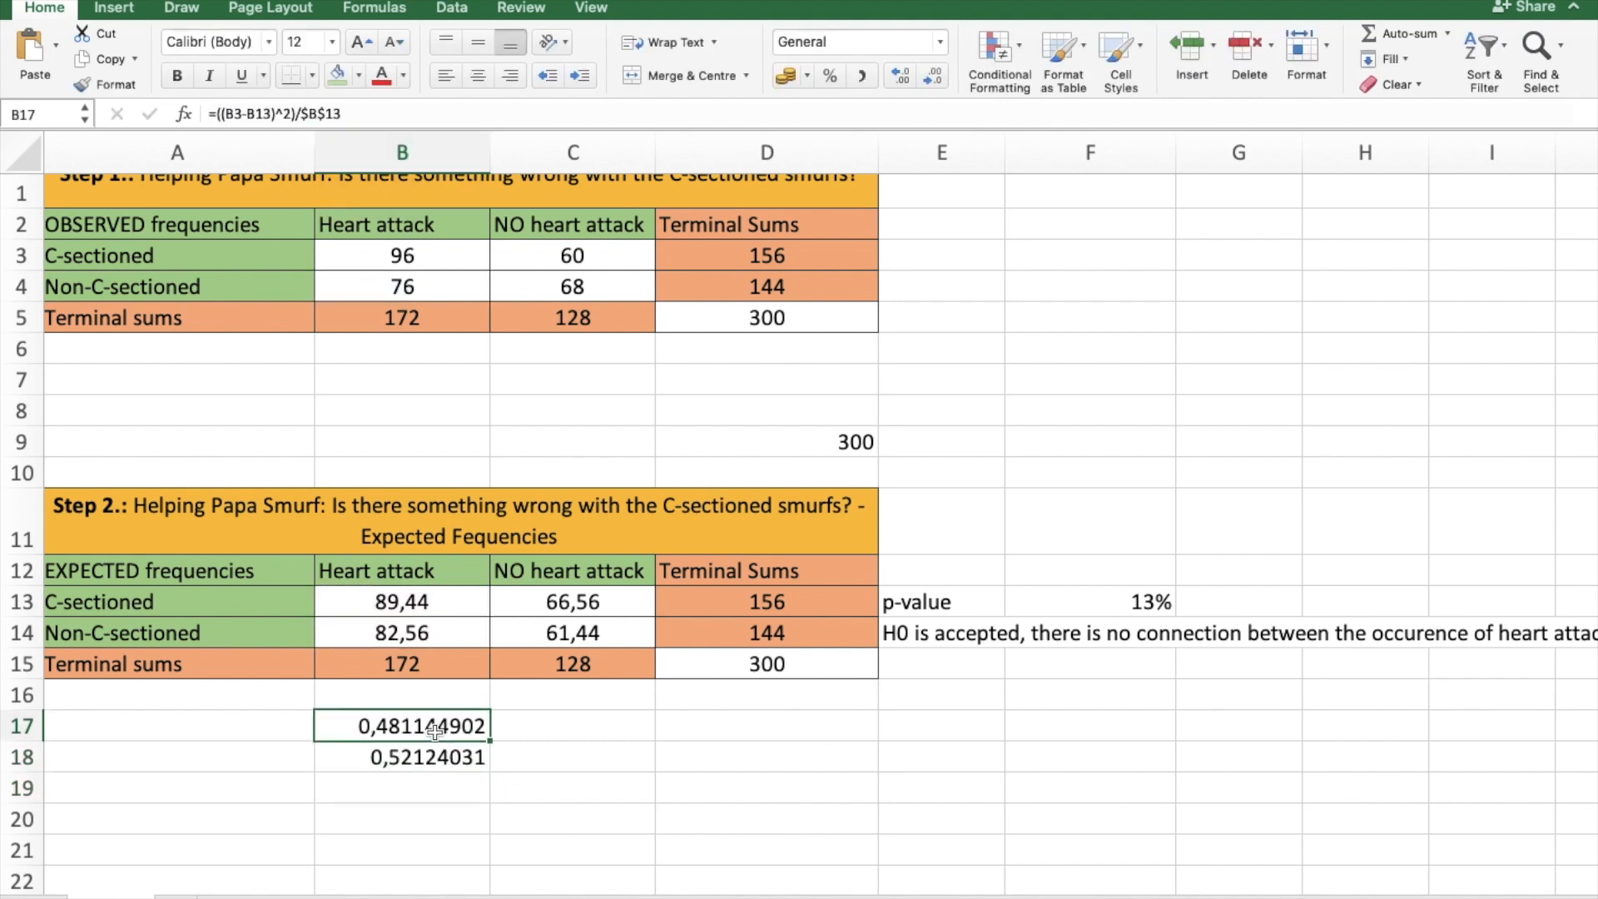
pyautogui.moveTo(561, 742); pyautogui.dragTo(632, 739)
pyautogui.click(582, 726)
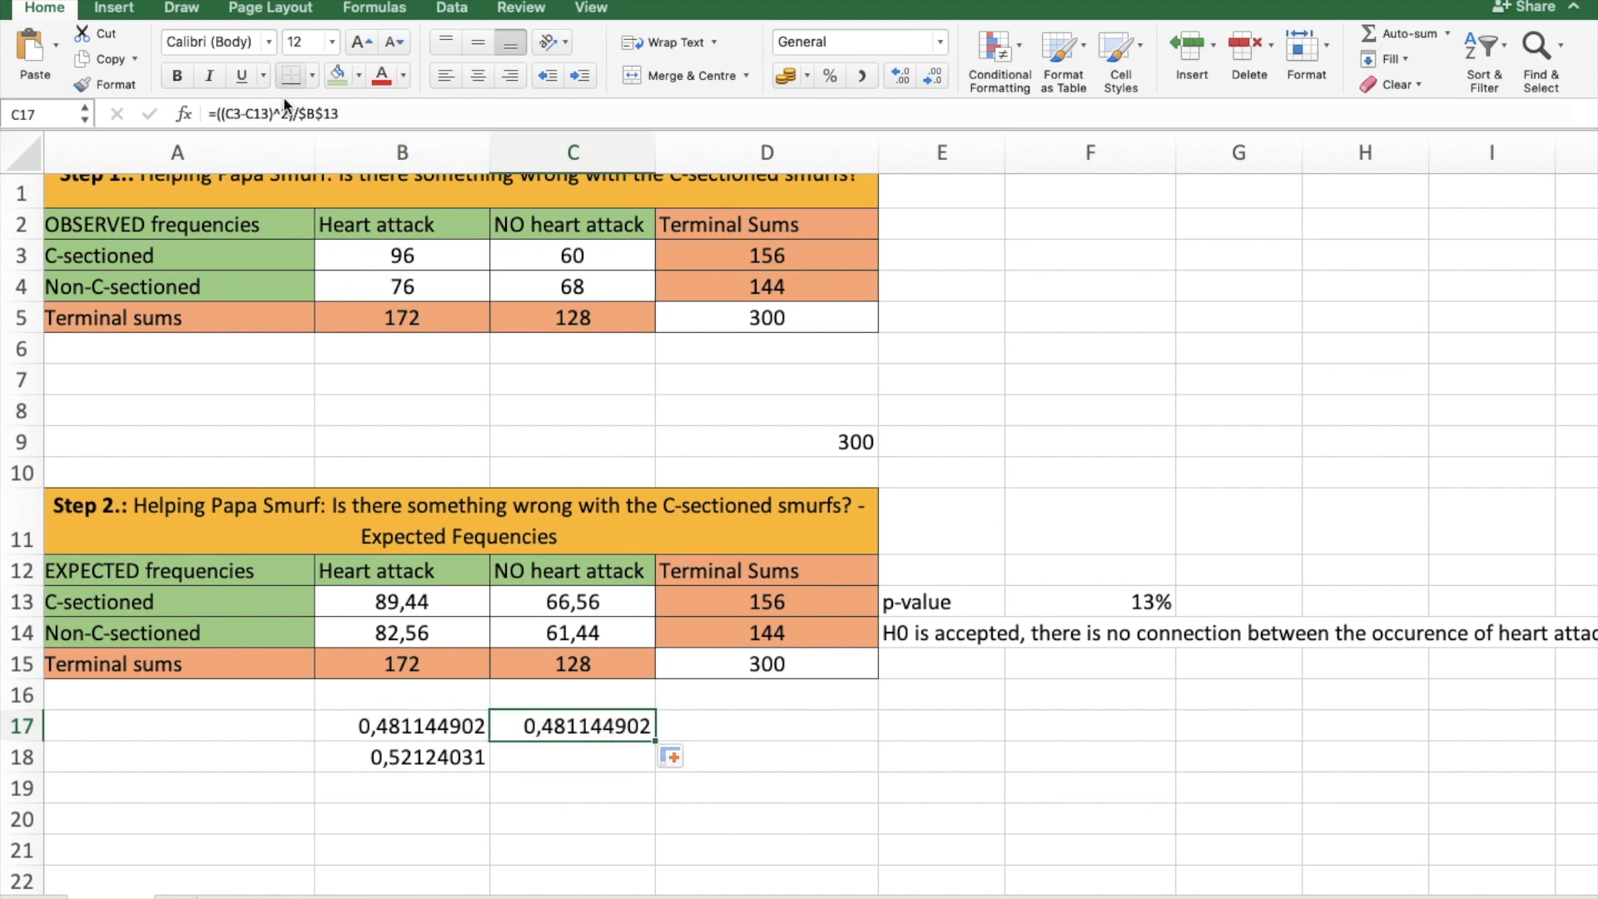
# Step: Replace the locked divisor in C17 with C13 so the formula reads =((C3-C13)^2)/C13
pyautogui.click(284, 112)
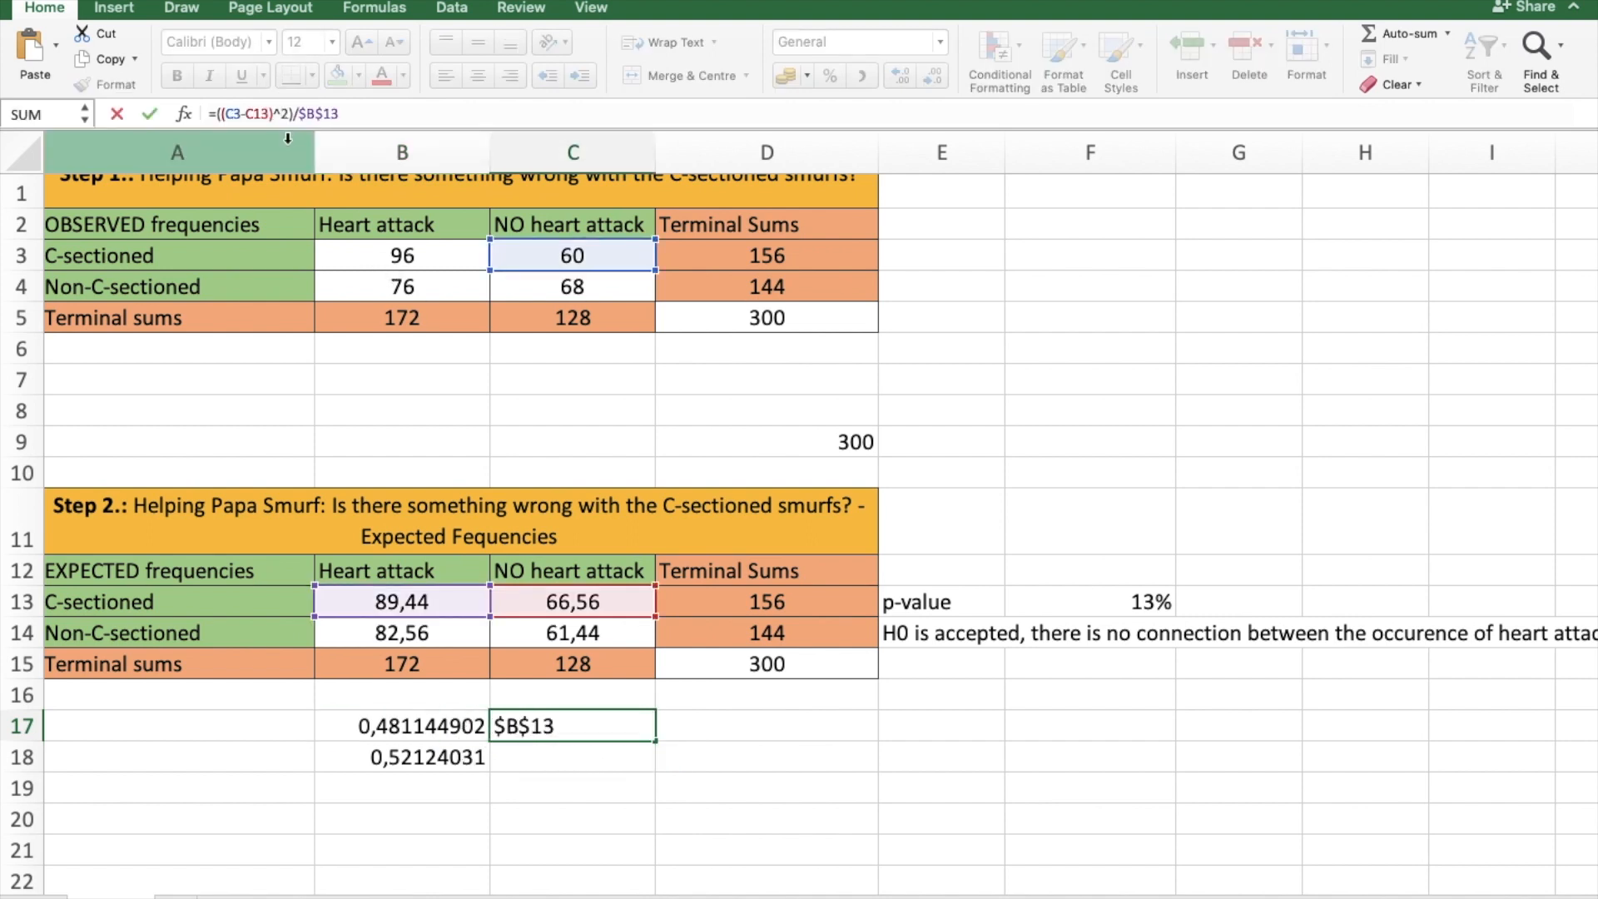
pyautogui.click(343, 114)
pyautogui.press('BackSpace')
pyautogui.press('BackSpace')
pyautogui.press('BackSpace')
pyautogui.press('BackSpace')
pyautogui.press('BackSpace')
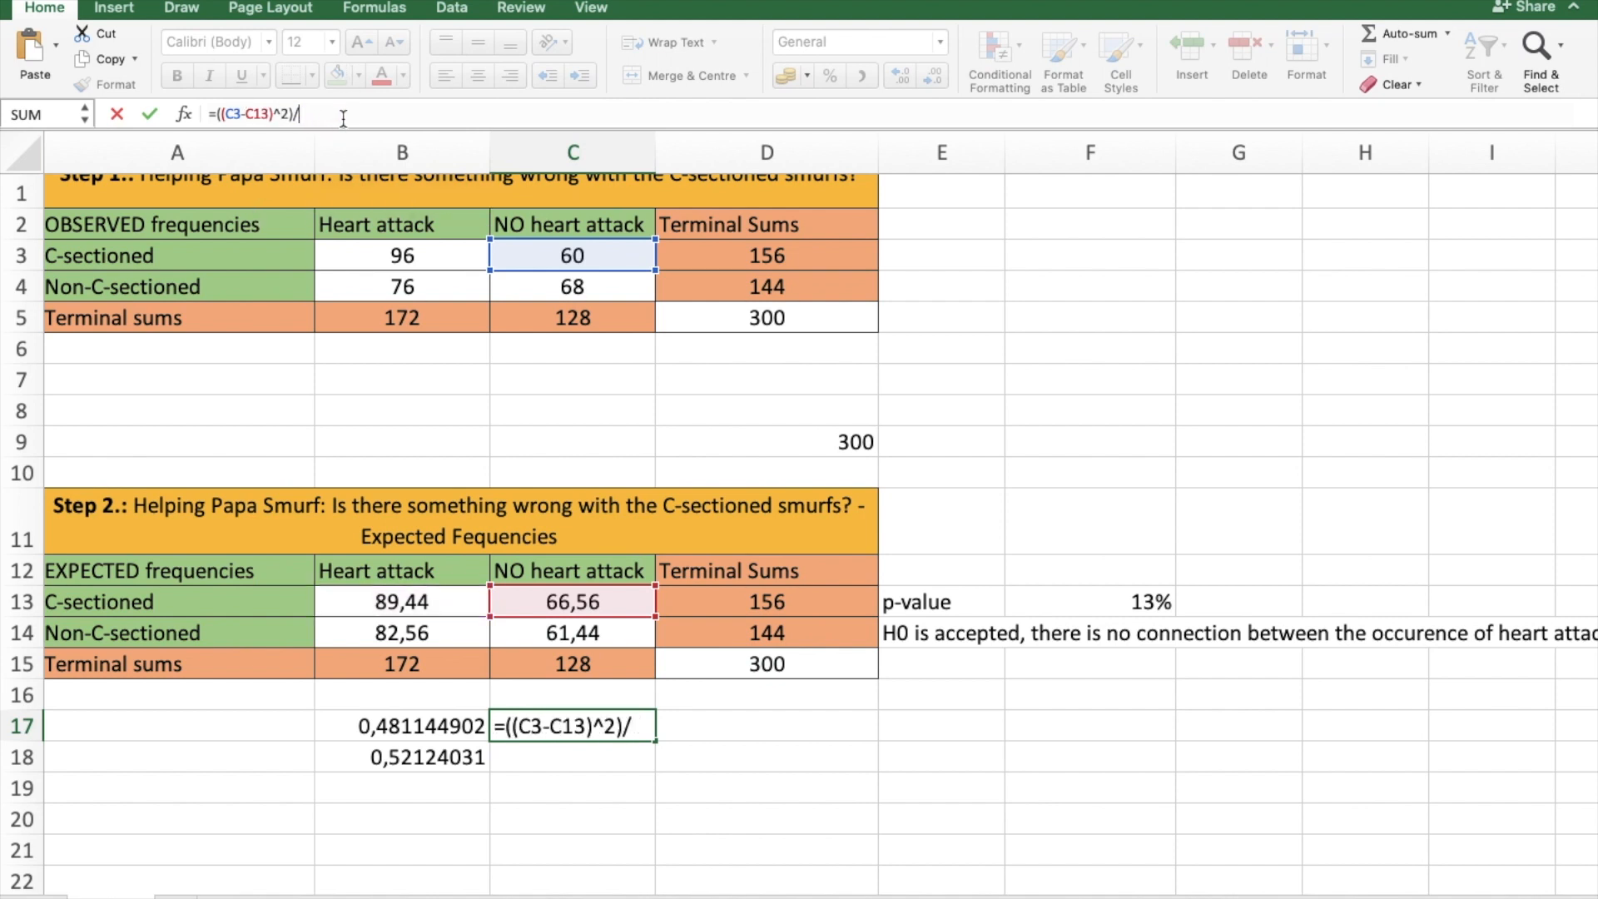
pyautogui.write('C13')
pyautogui.press('Return')
# Step: Fill the C17 formula down to C18 for the non-C-sectioned smurfs without heart attacks, and select D17
pyautogui.click(585, 723)
pyautogui.moveTo(654, 740); pyautogui.dragTo(654, 771)
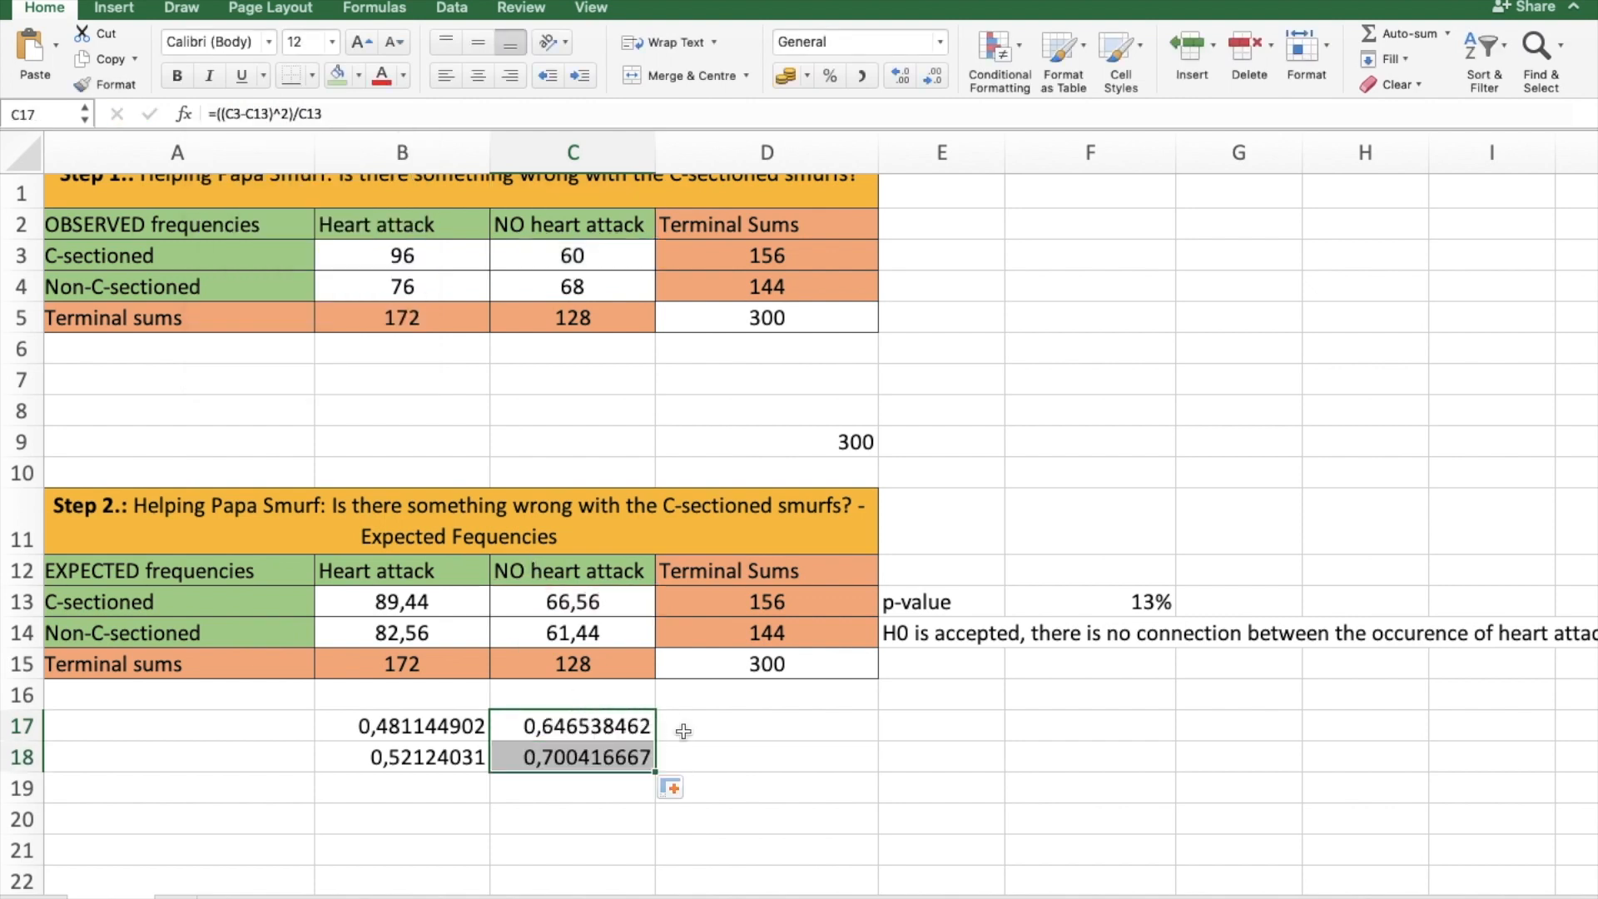
pyautogui.click(745, 723)
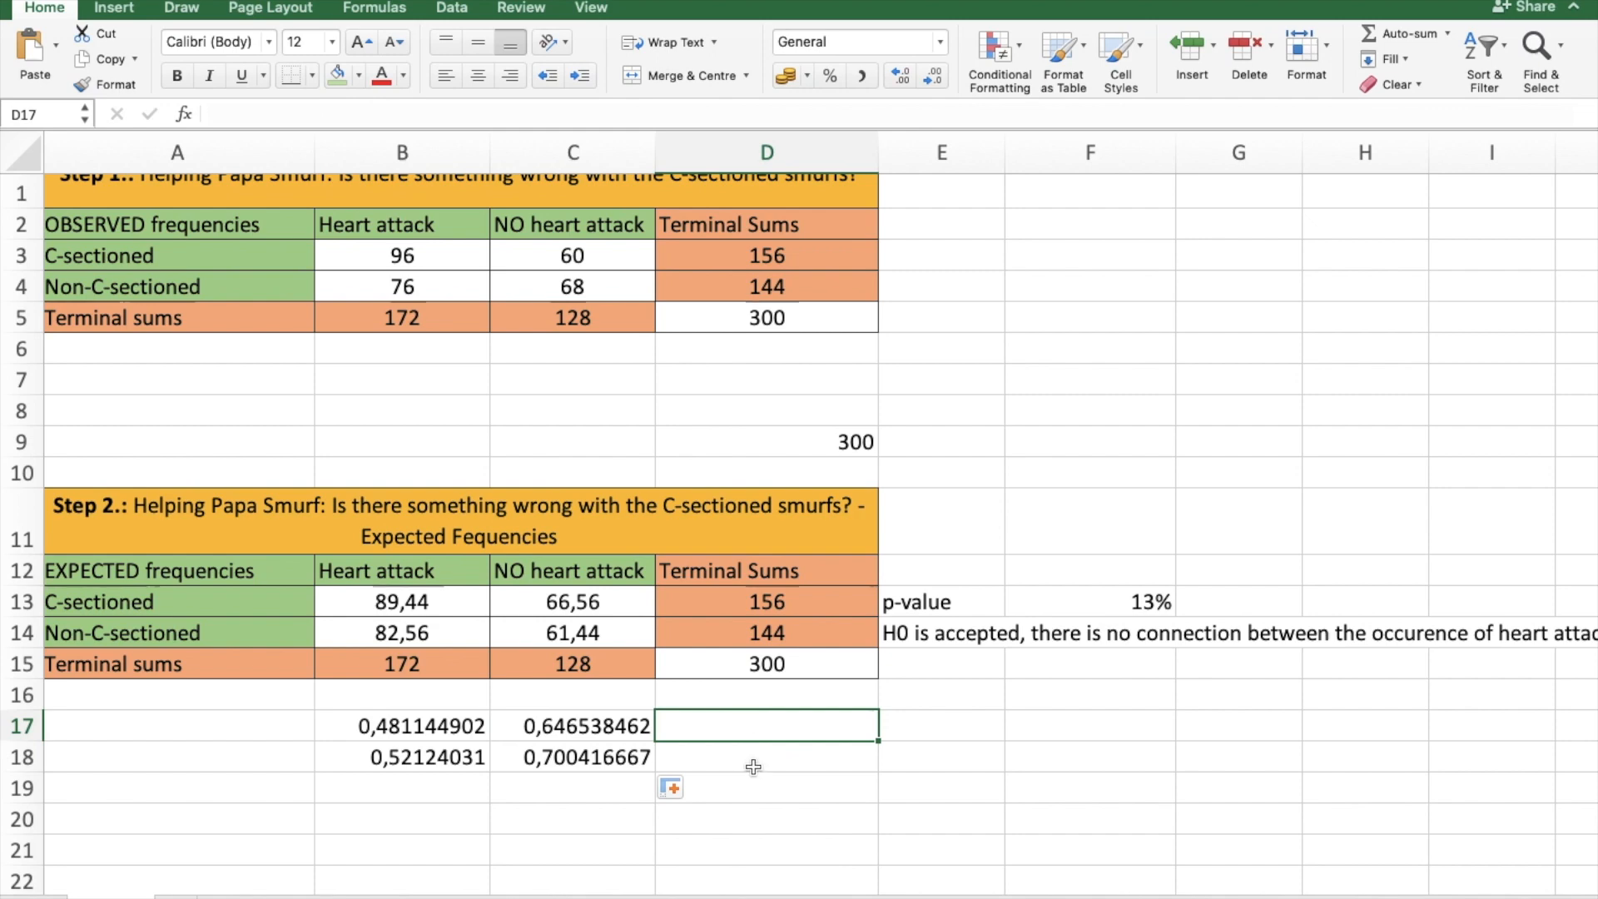
pyautogui.scroll(2, 942, 751)
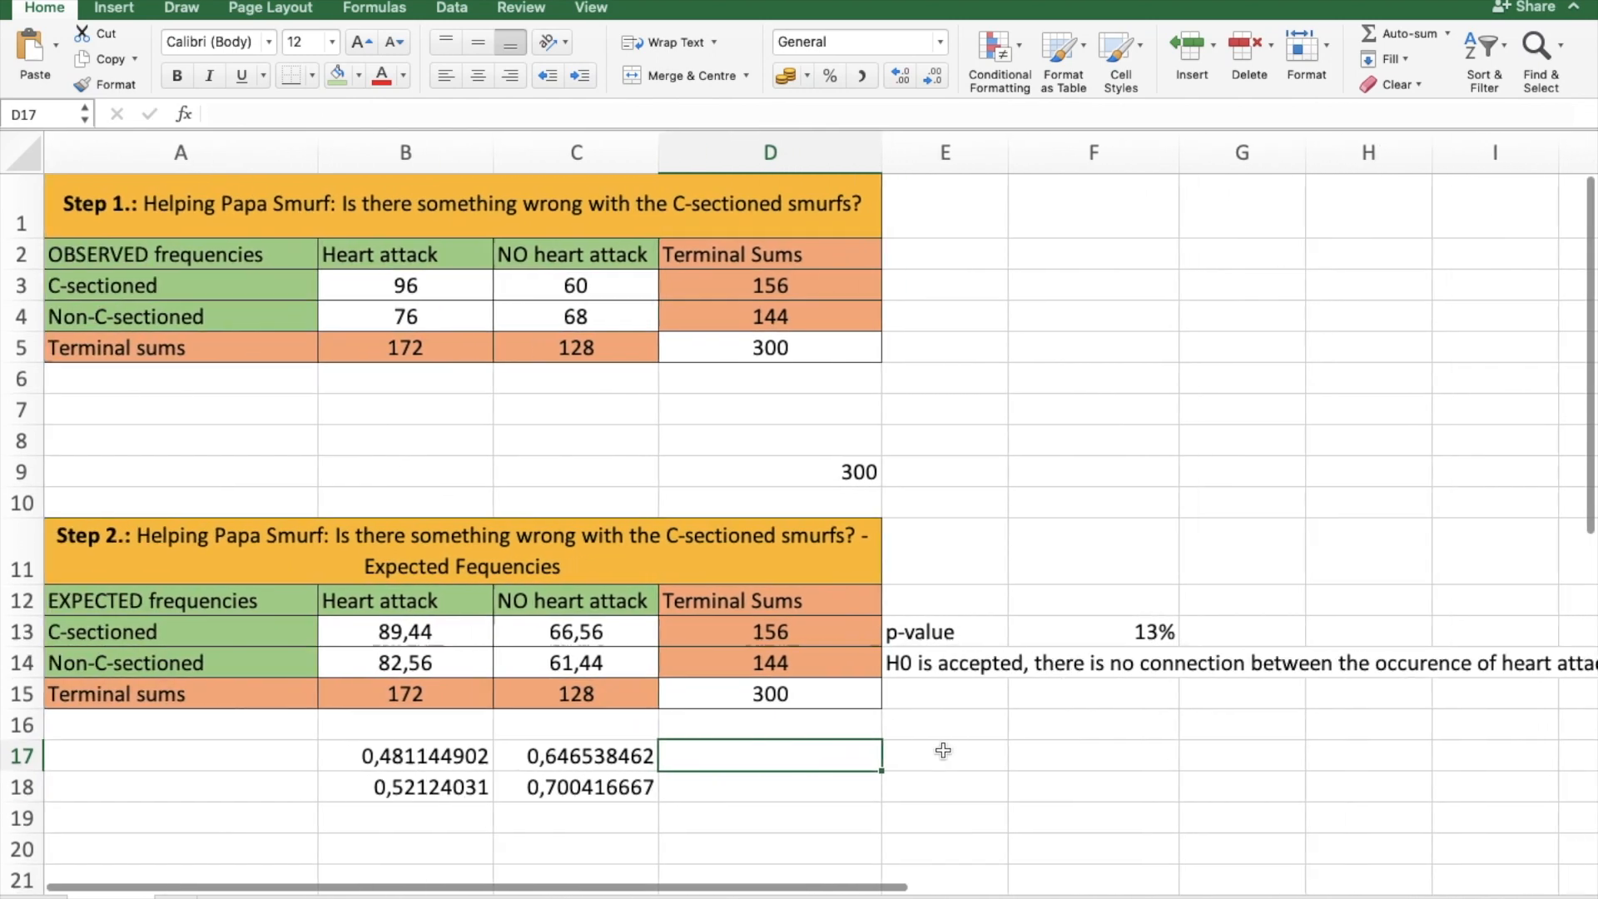